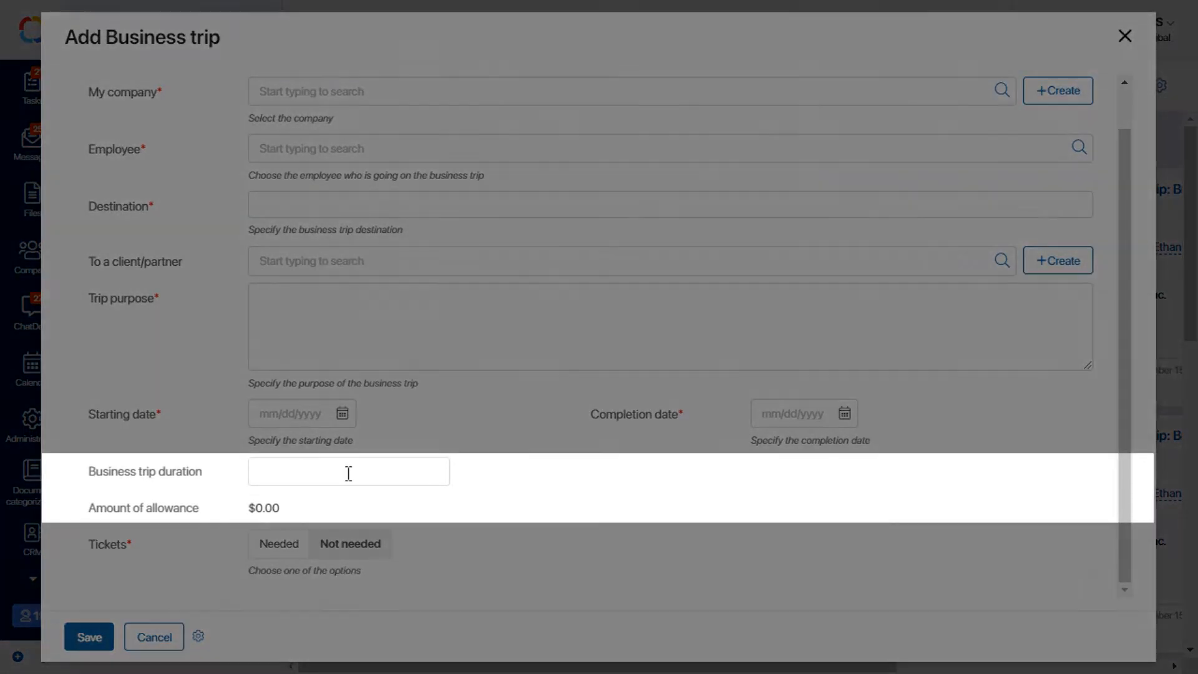
Test durations of 5 and 7 in the new business trip form to check the allowance calculation
left_click(349, 472)
type("5")
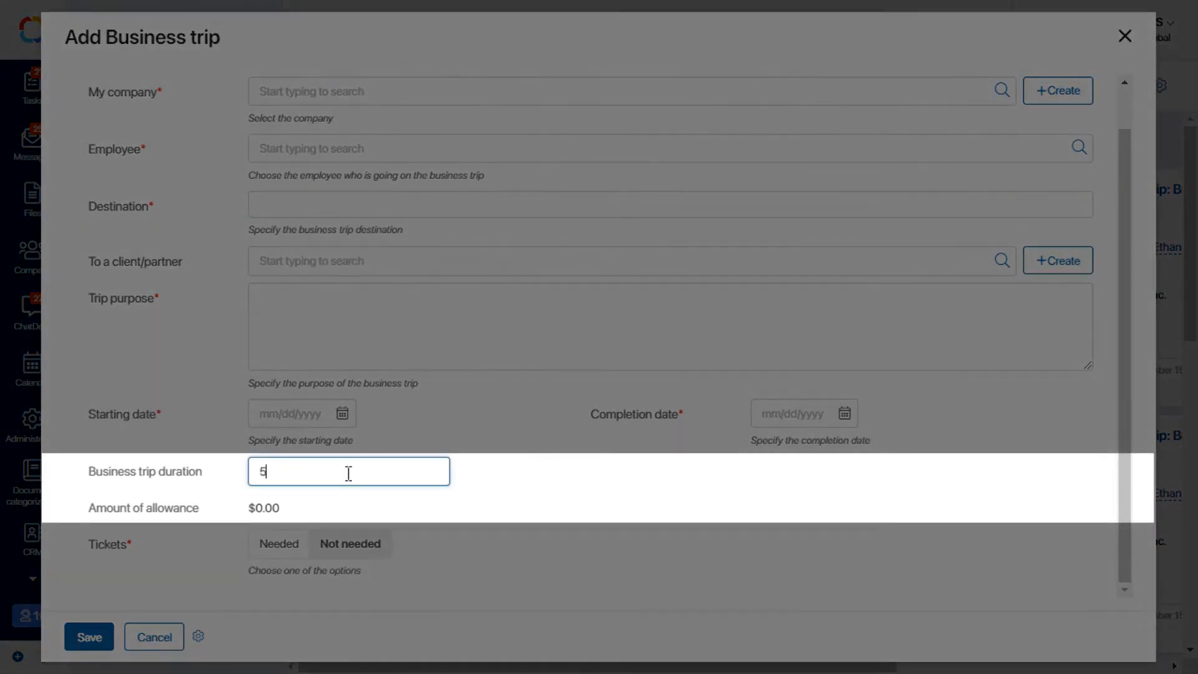
left_click(521, 487)
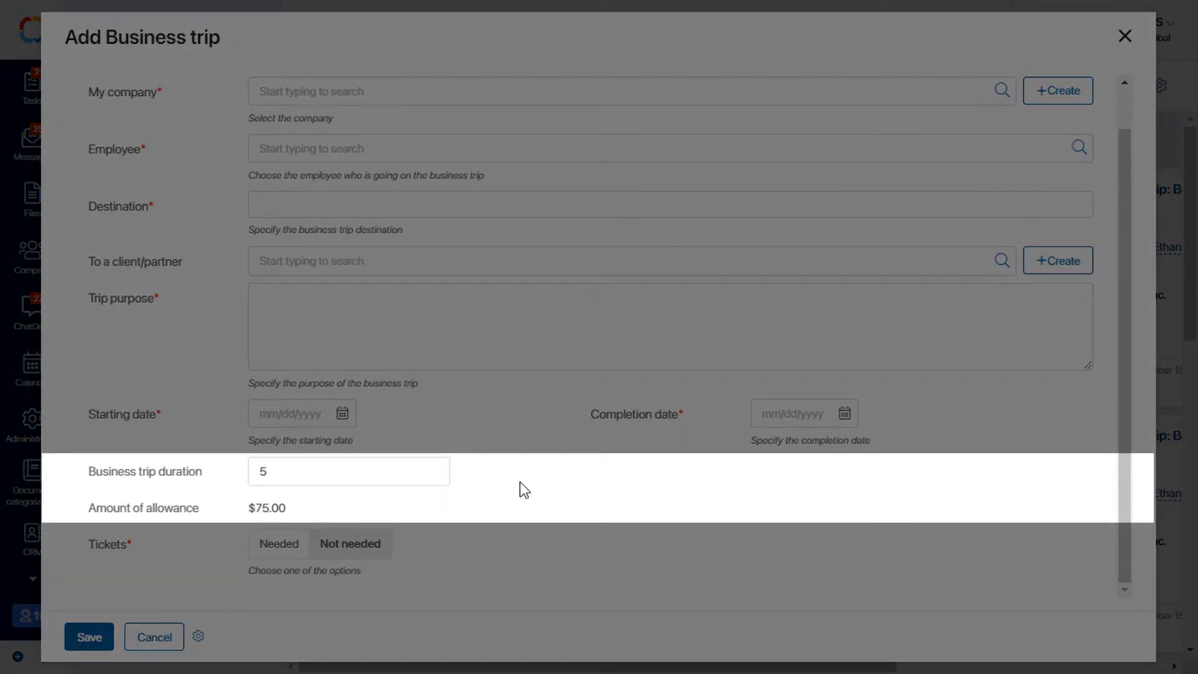
left_click_drag(320, 479, 243, 481)
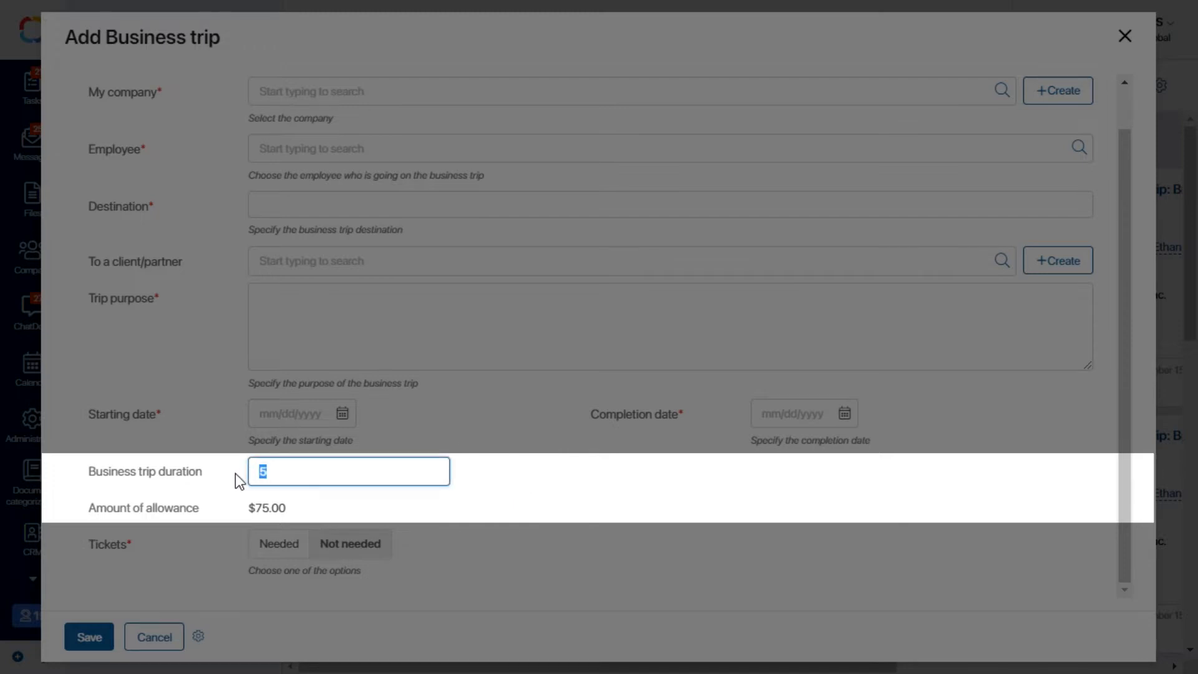
type("7")
left_click(470, 503)
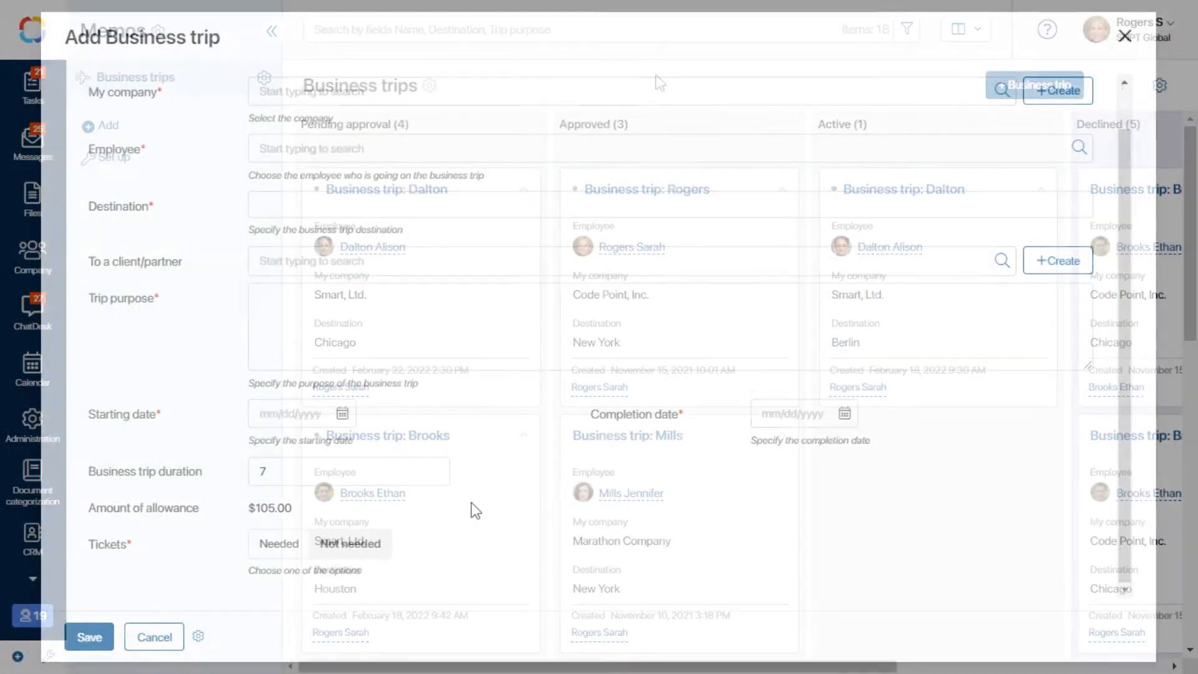
In the form settings of the Business trips app, add a String property with display name Information and property name info
left_click(264, 78)
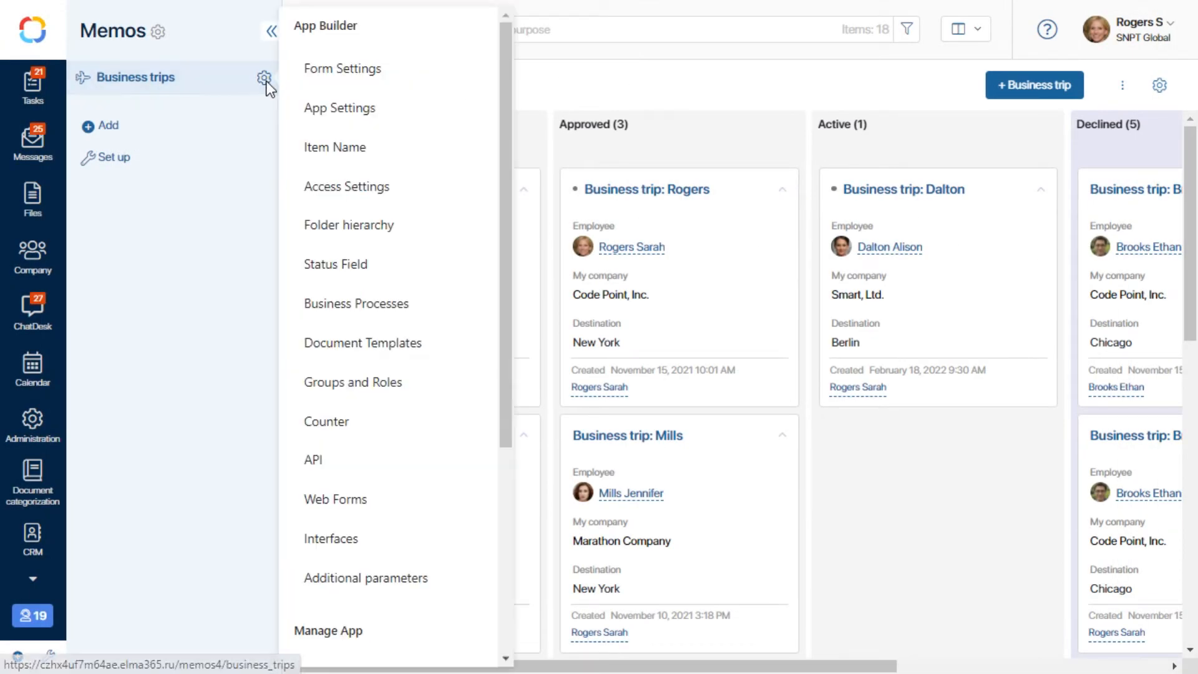
left_click(373, 70)
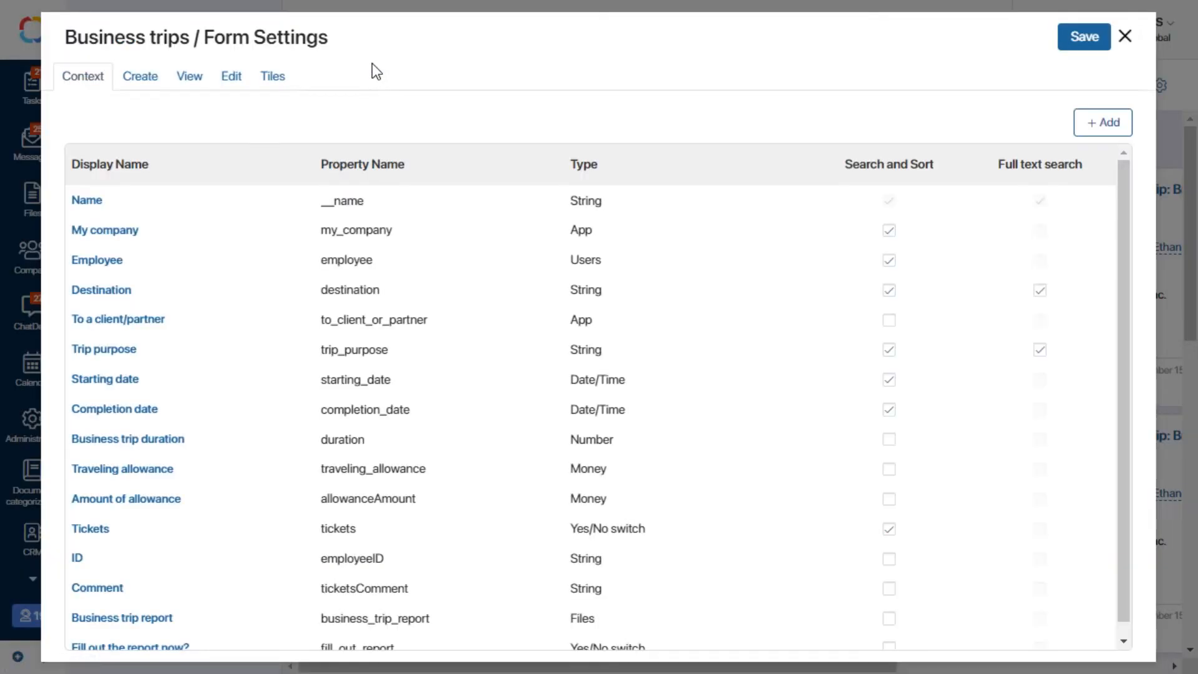
left_click(1090, 123)
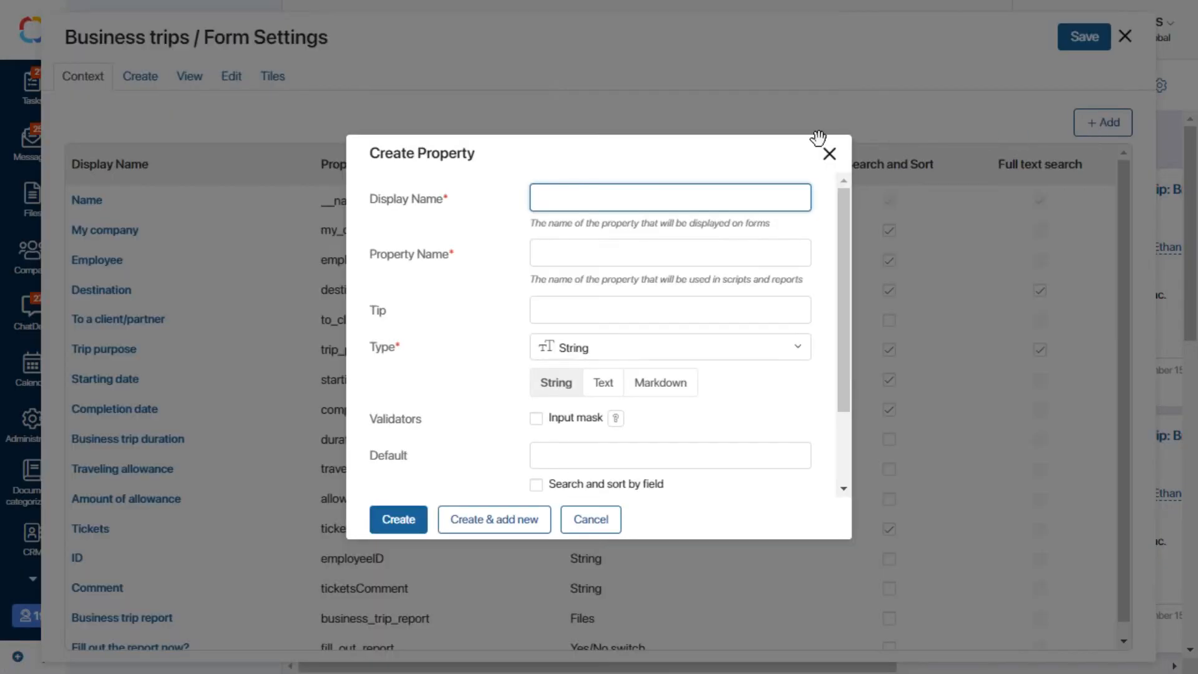
type("Information")
key("Tab")
type("info")
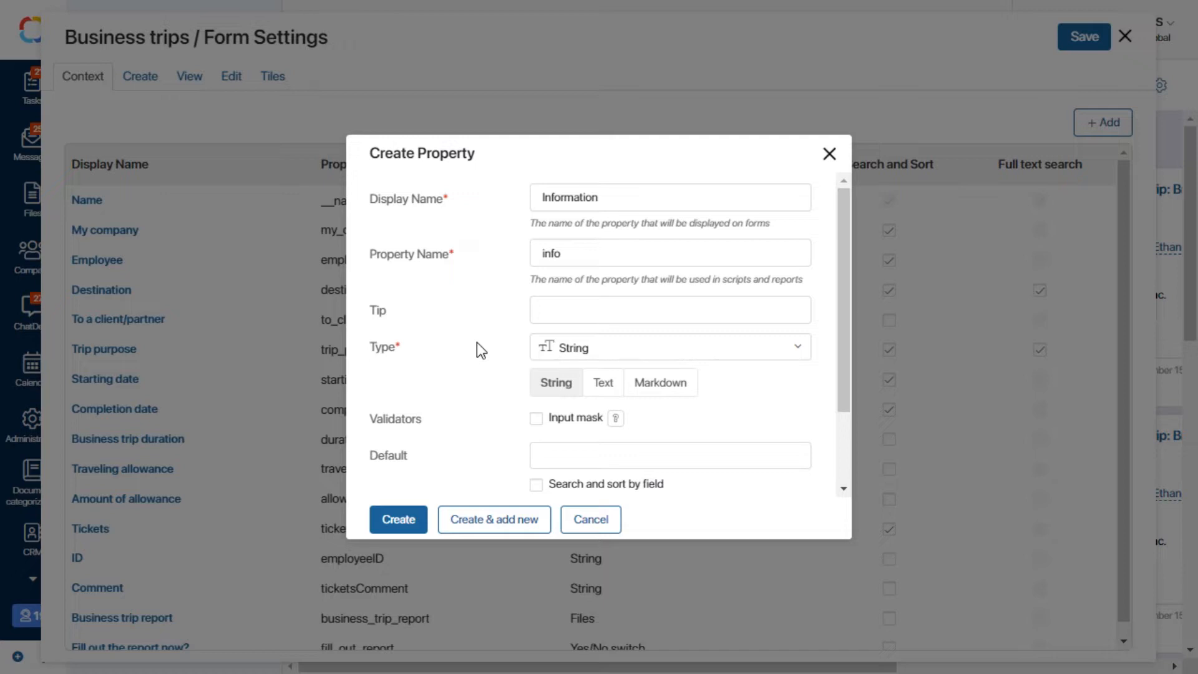
left_click(387, 519)
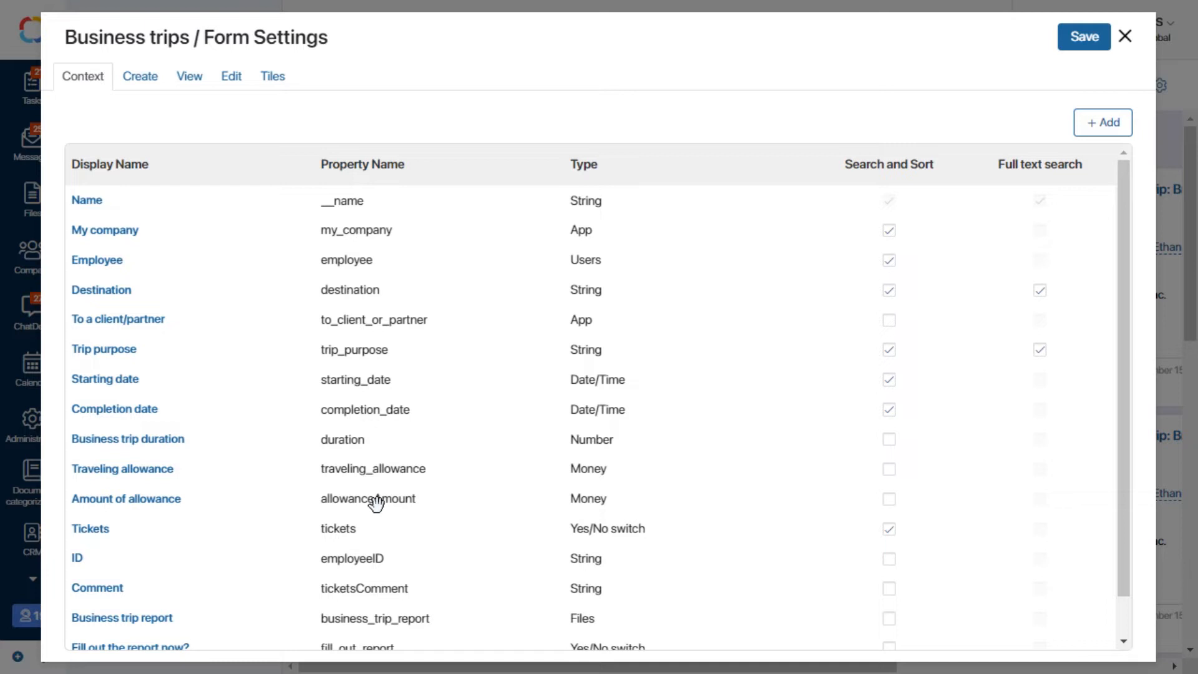
Remove the formula and the default value from the Amount of allowance property and save it
left_click(164, 503)
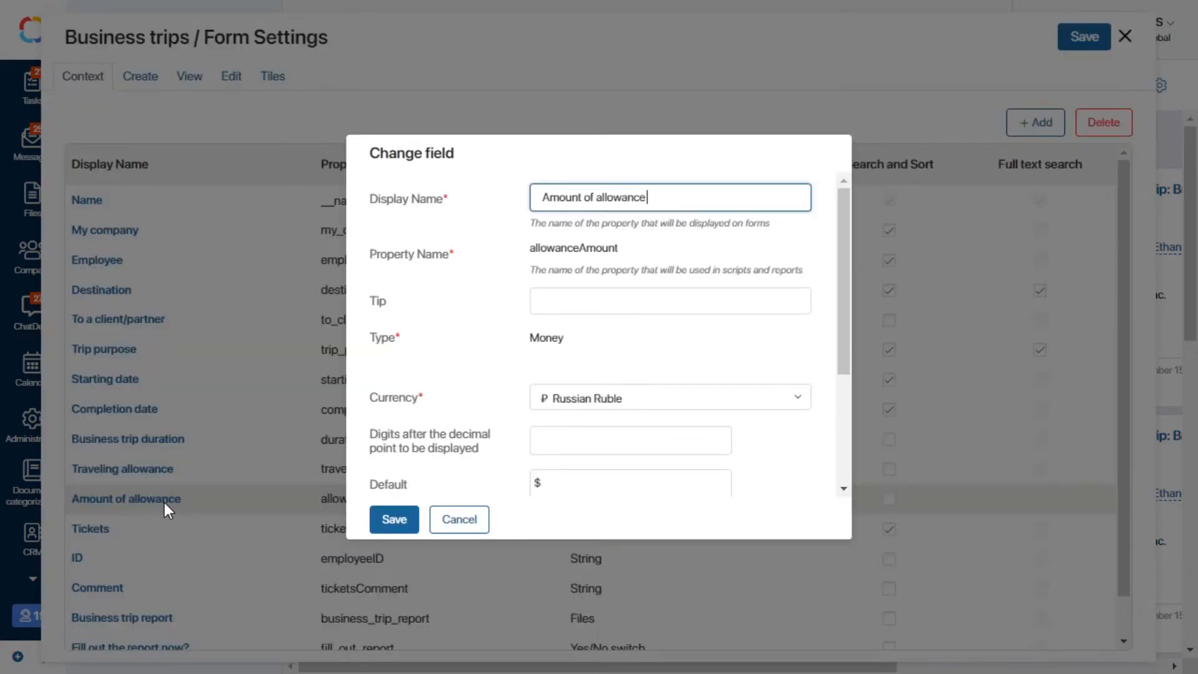
scroll(488, 391, "down", 3)
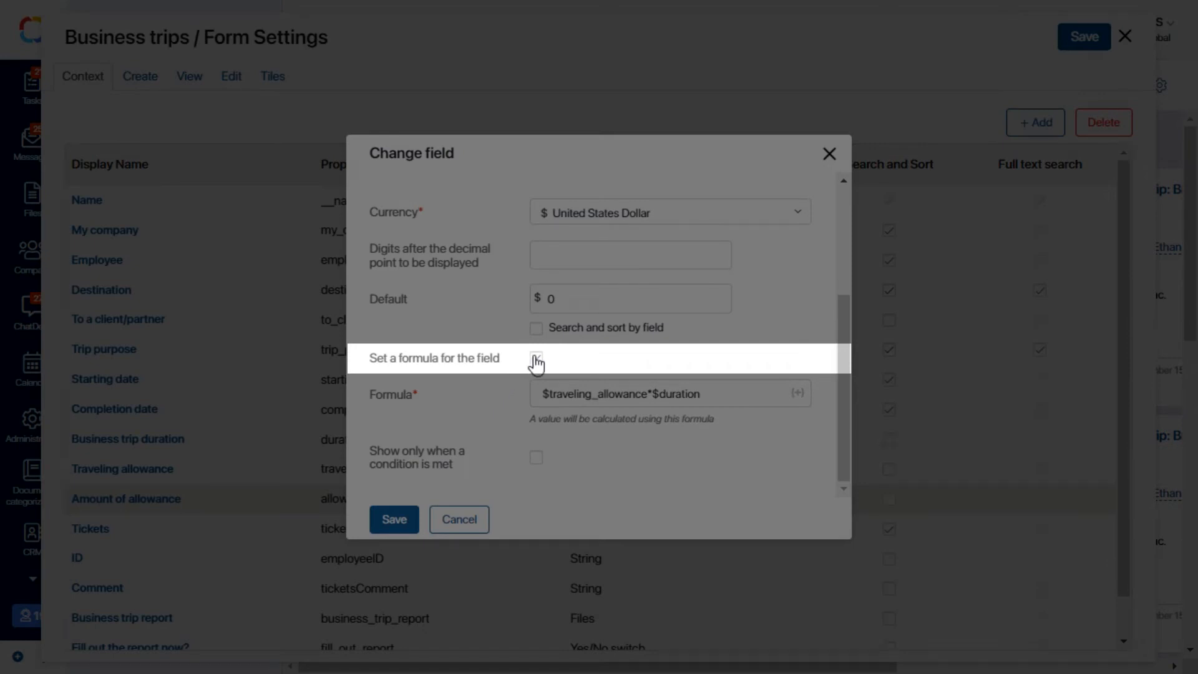
left_click(535, 358)
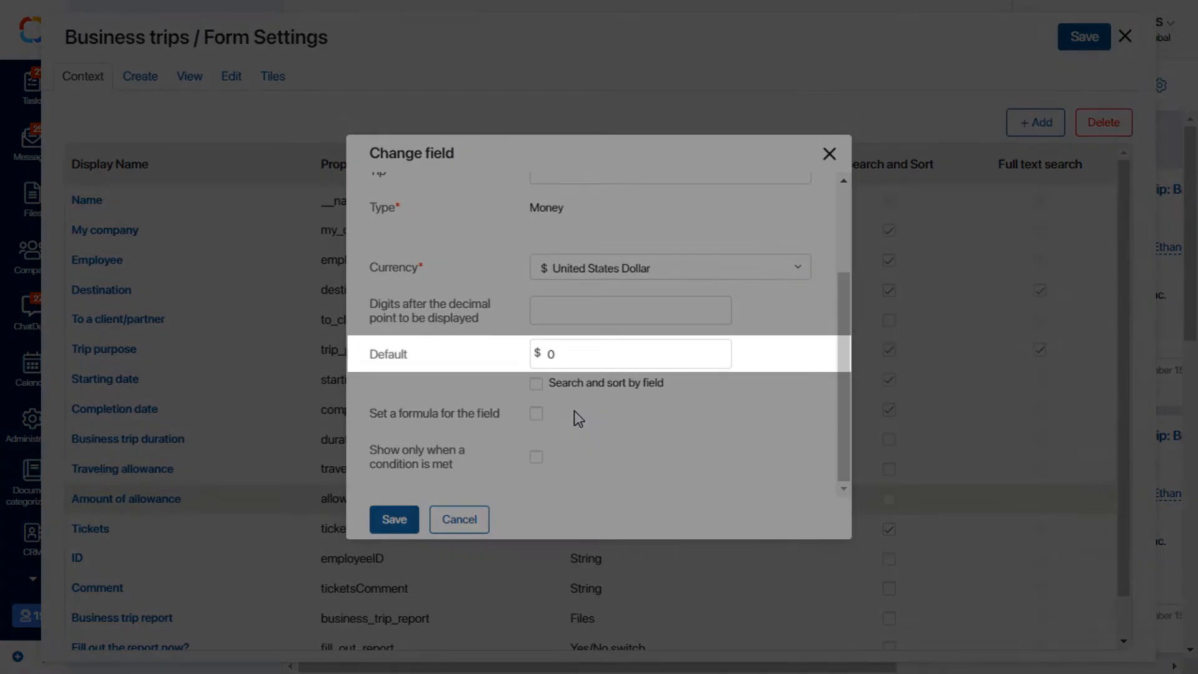
double_click(549, 354)
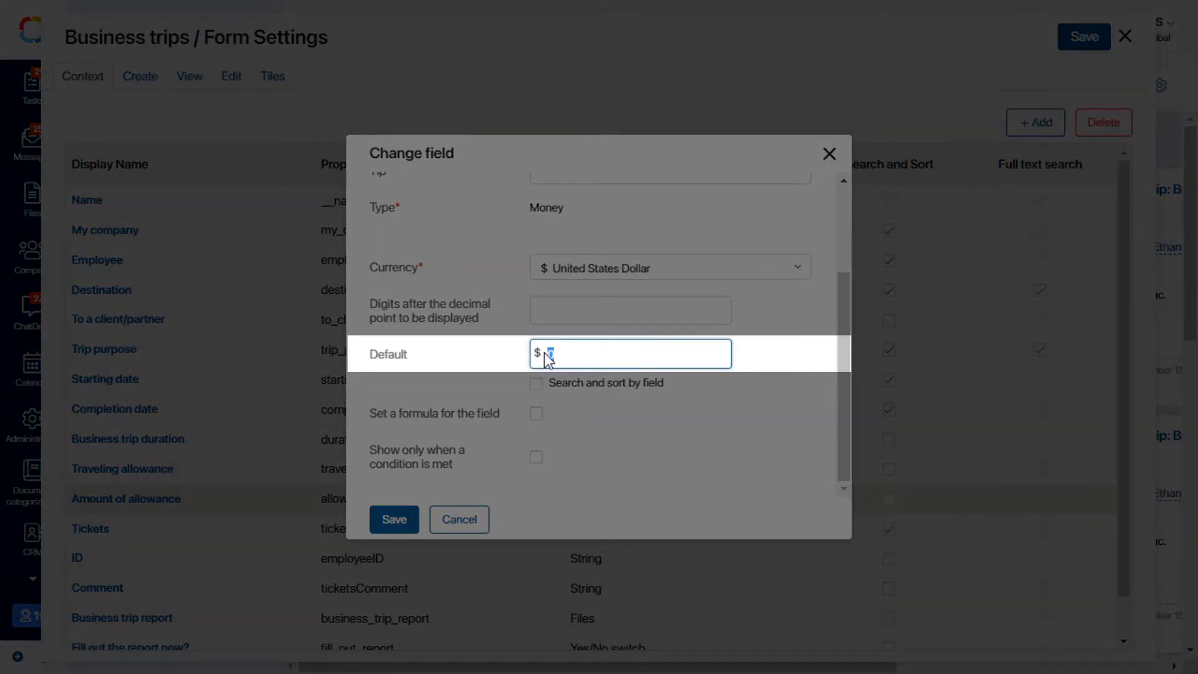
key("BackSpace")
left_click(395, 519)
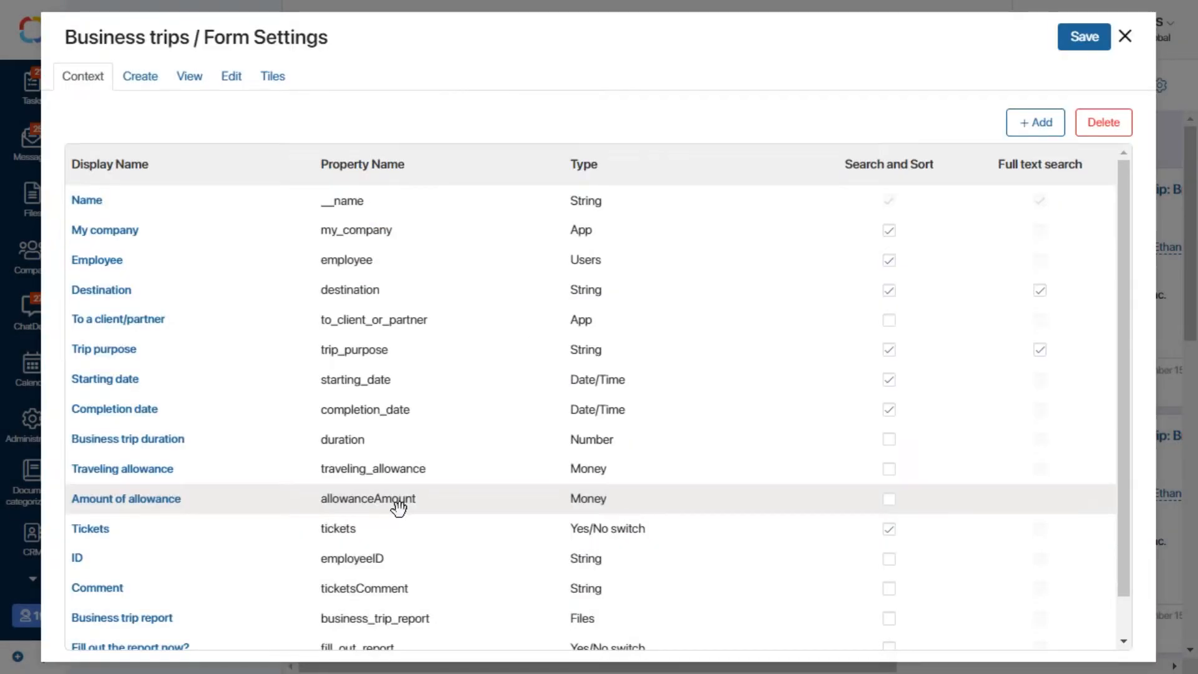
Add the Information property to the Create form below Completion date and make it read-only
left_click(140, 78)
left_click_drag(216, 634, 414, 468)
left_click(309, 464)
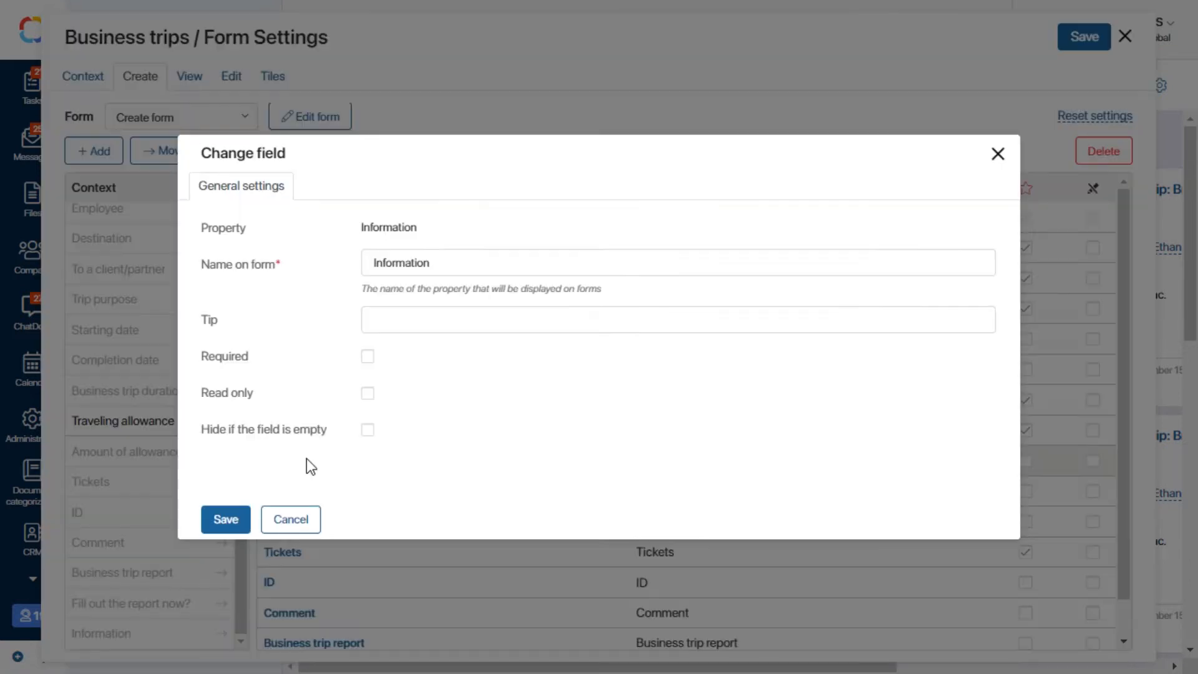
left_click(368, 430)
left_click(226, 519)
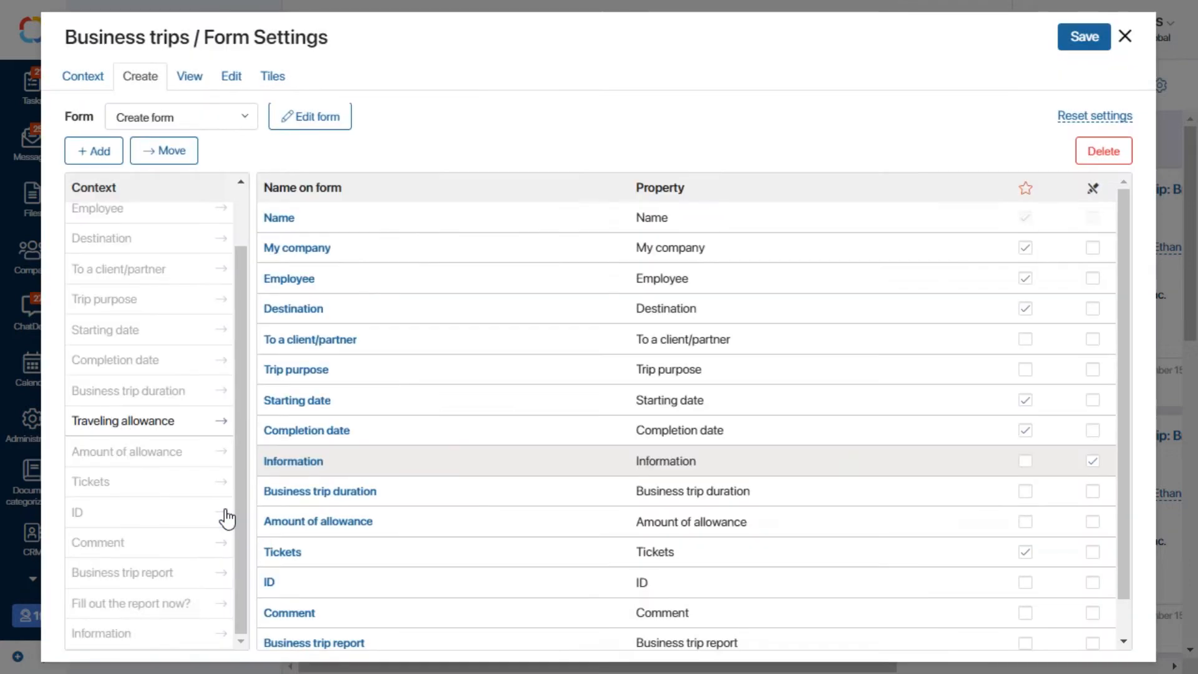
Add the Information property to the Edit form below Completion date and make it read-only
left_click(232, 79)
left_click_drag(152, 643, 393, 471)
left_click(303, 473)
left_click(367, 429)
left_click(226, 519)
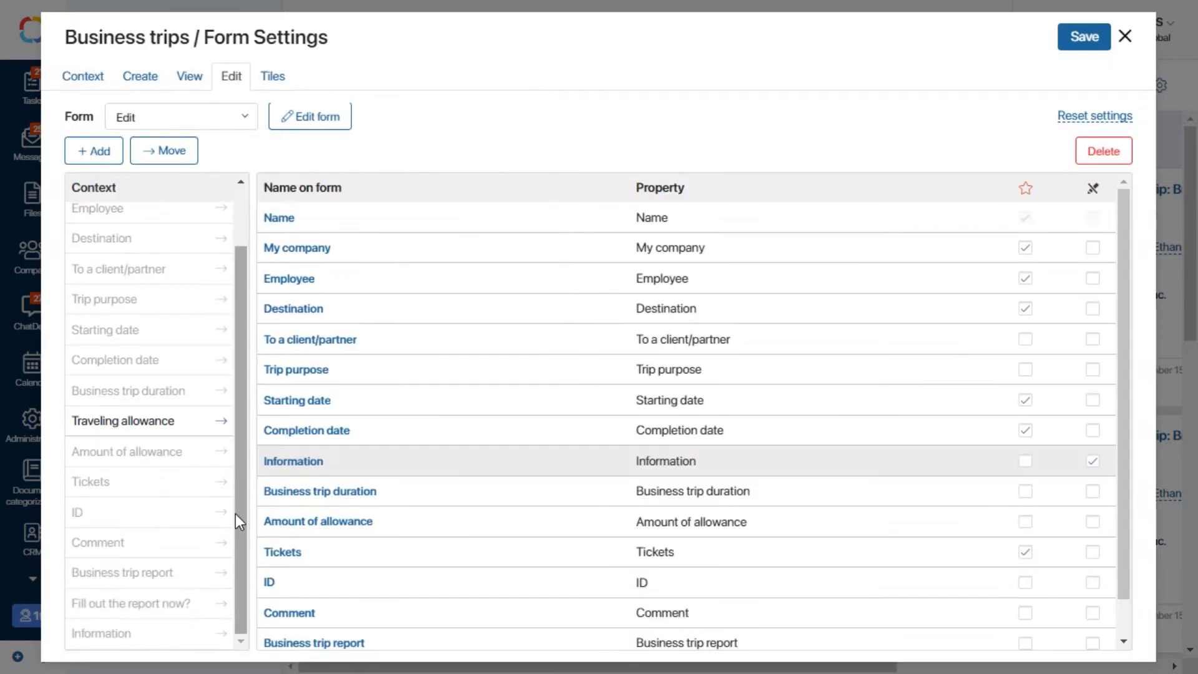
Make the Business trip duration and Amount of allowance fields read-only on the Edit form
left_click(278, 494)
left_click(367, 430)
left_click(225, 520)
left_click(325, 518)
left_click(367, 431)
left_click(228, 517)
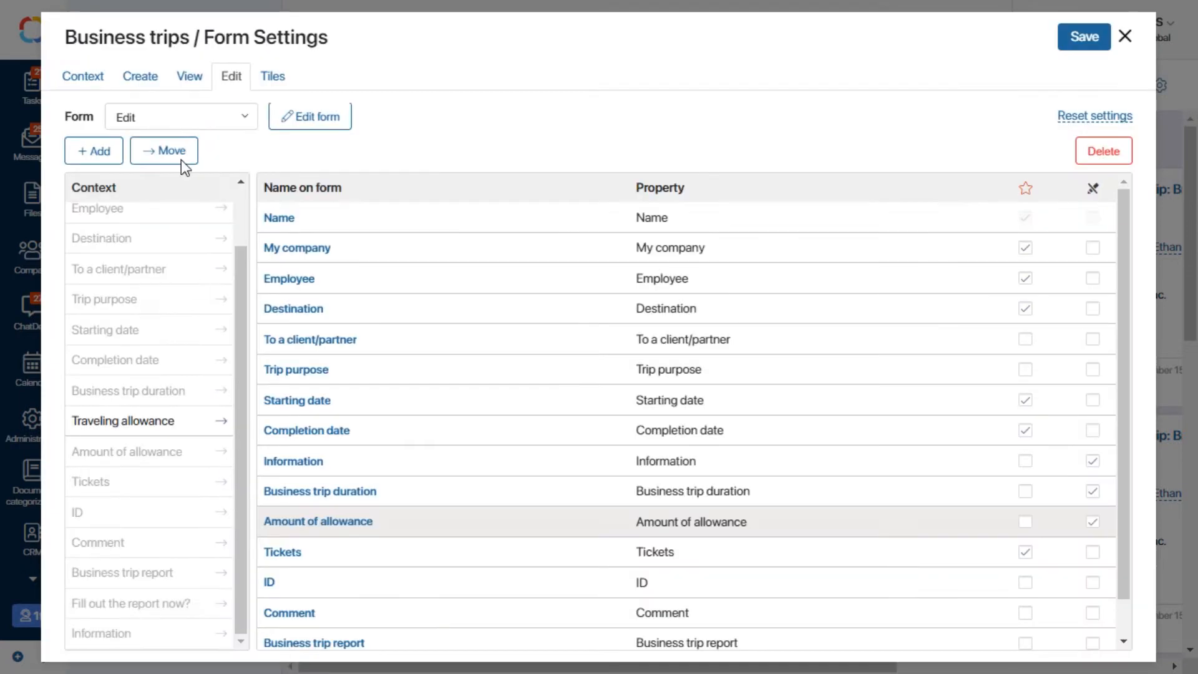
Make the Business trip duration and Amount of allowance fields read-only on the Create form
left_click(140, 75)
left_click(330, 493)
left_click(367, 431)
left_click(226, 519)
left_click(297, 521)
left_click(368, 431)
left_click(230, 521)
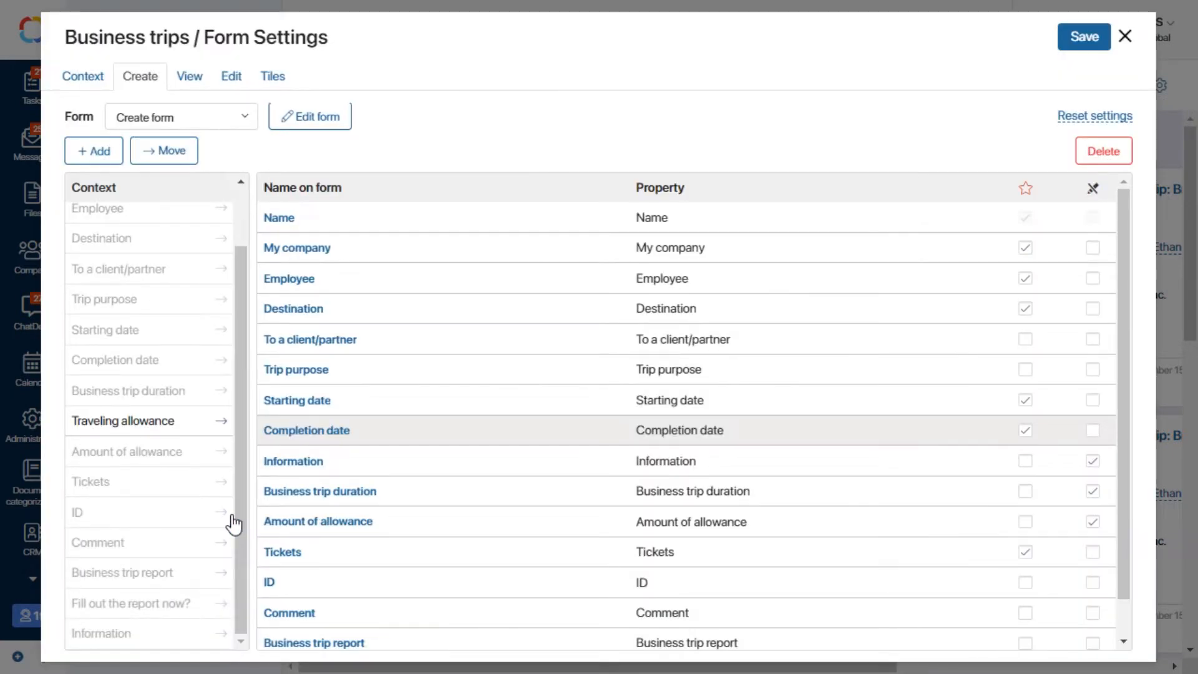
Open the Create form for template editing and place a read-only Information field between the date columns and Business trip duration
left_click(327, 117)
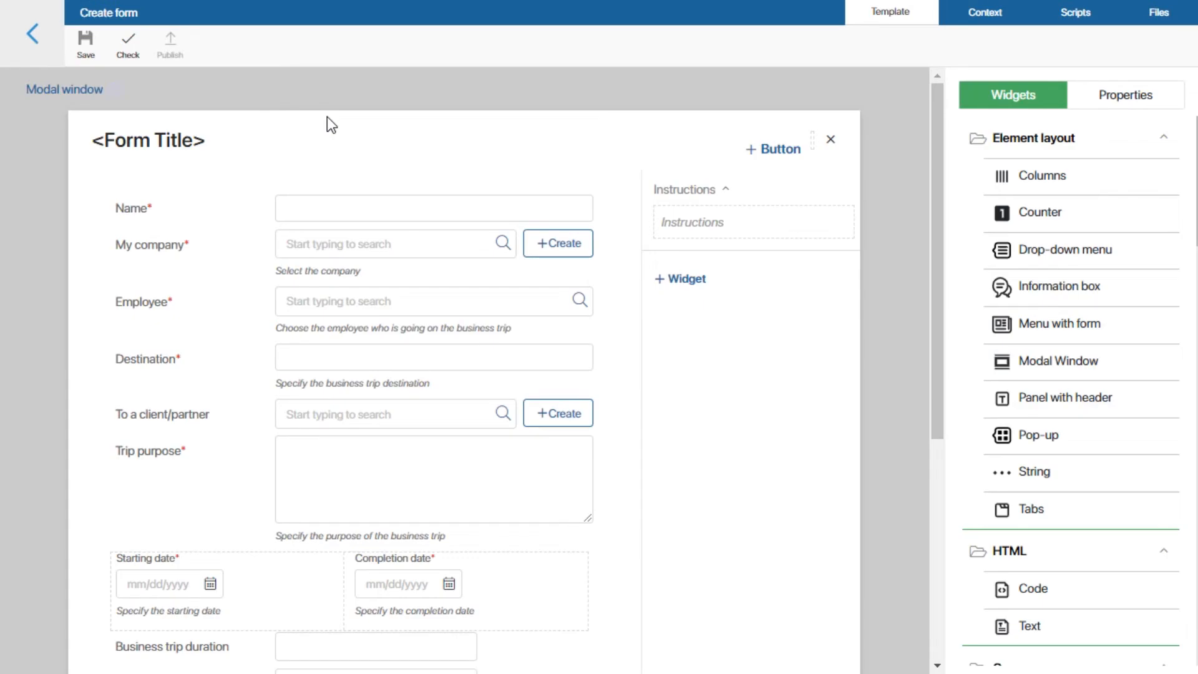
left_click(1120, 97)
scroll(1084, 203, "down", 2)
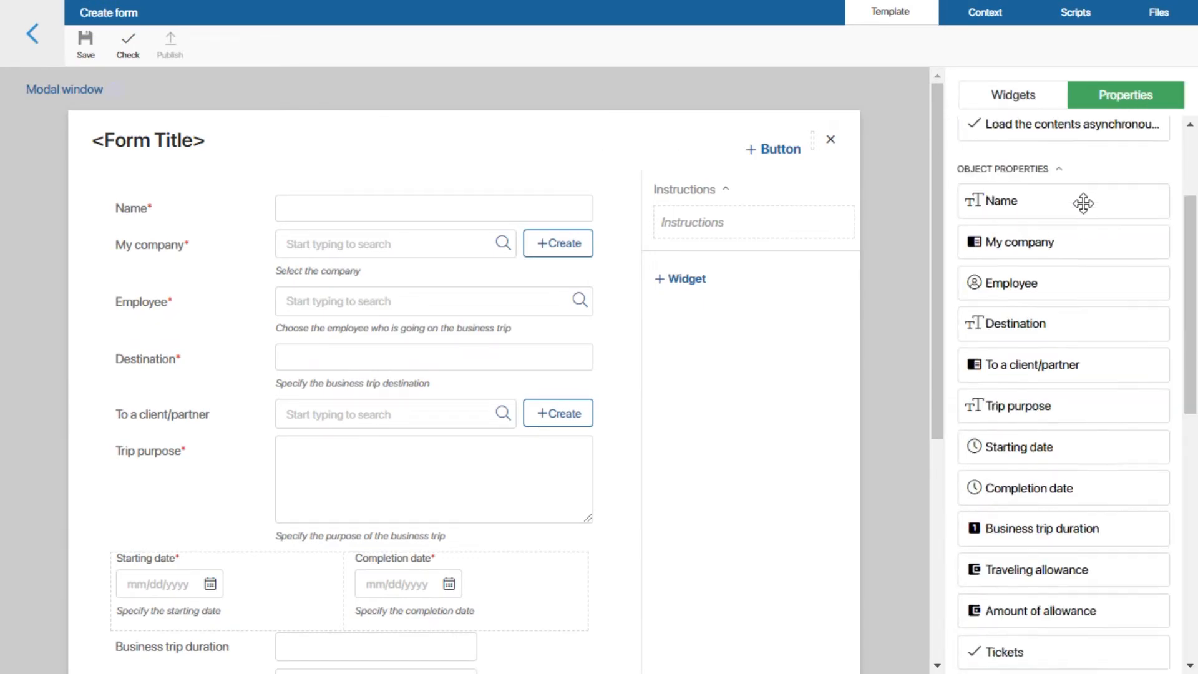
scroll(1084, 203, "down", 5)
left_click_drag(1044, 448, 347, 666)
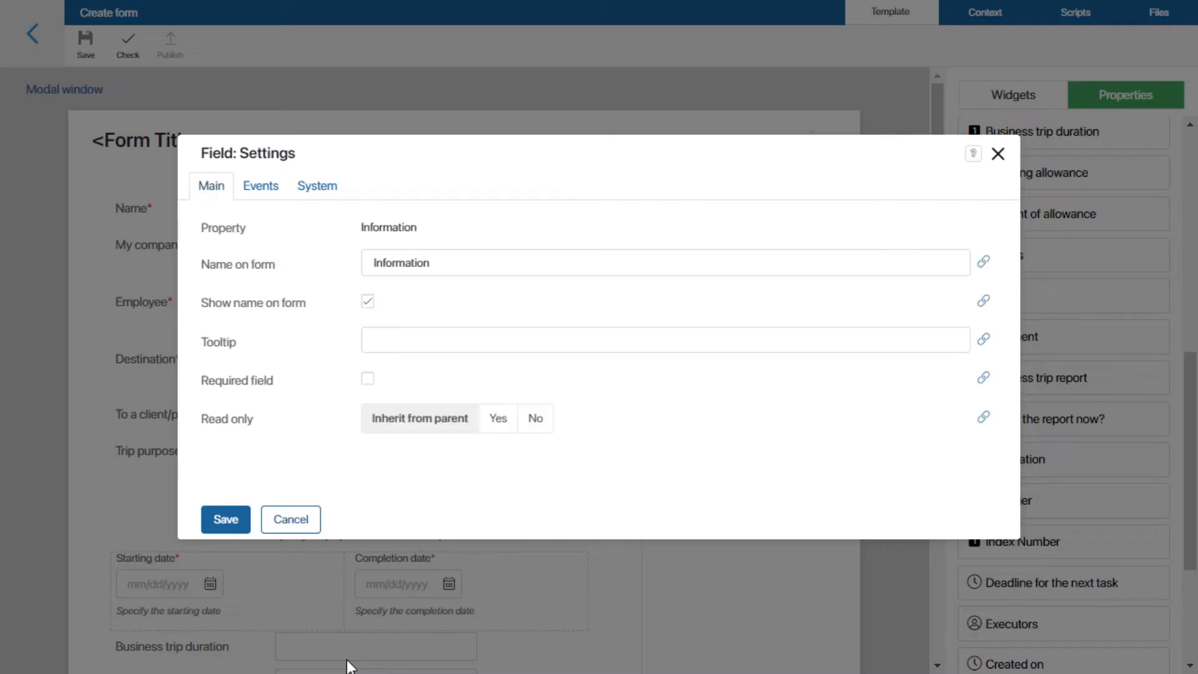
left_click(498, 426)
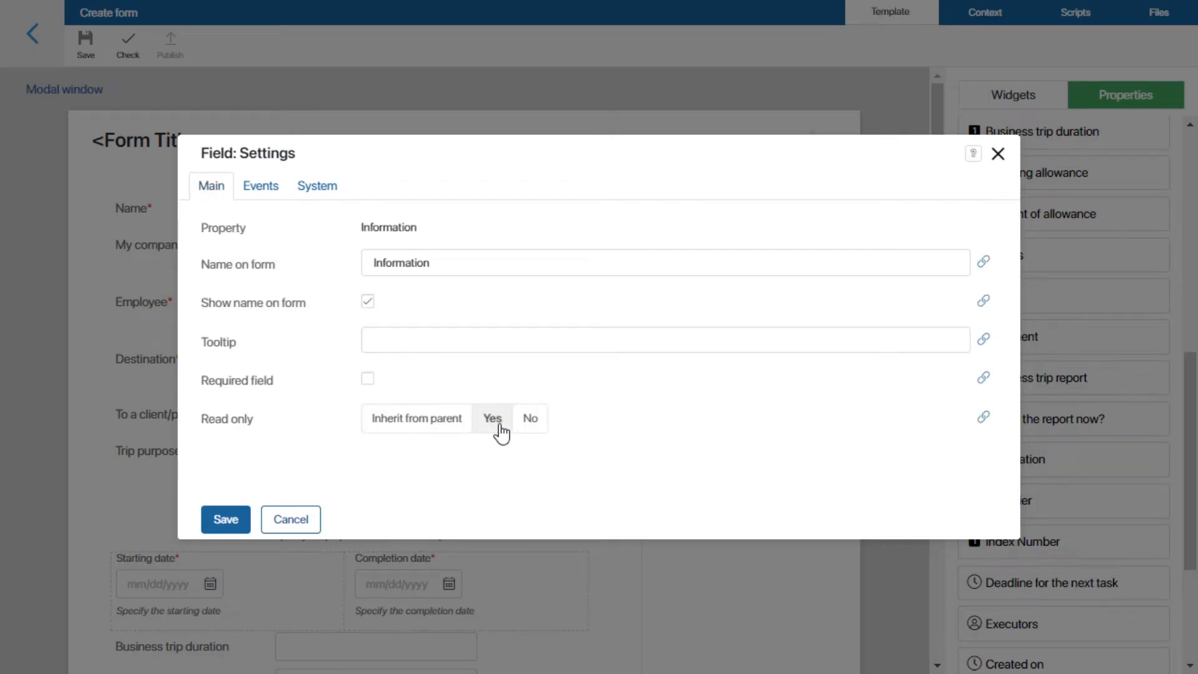
left_click(237, 519)
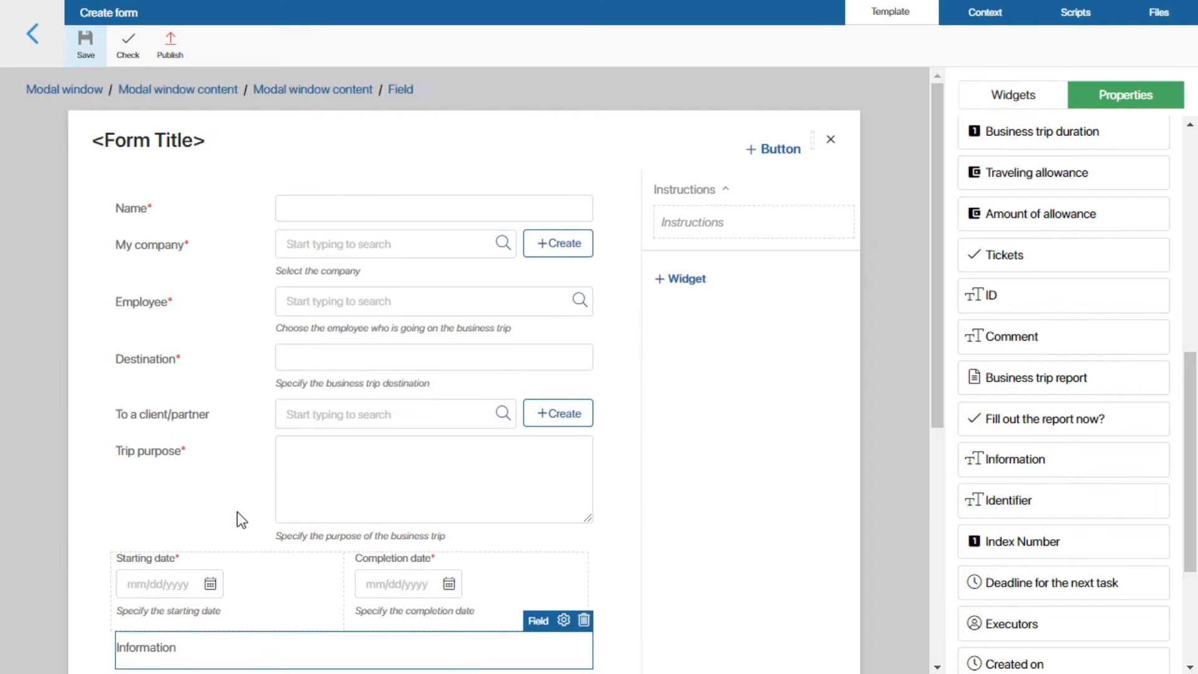
Set Read only to Yes for the Business trip duration field in the form template
scroll(237, 519, "down", 3)
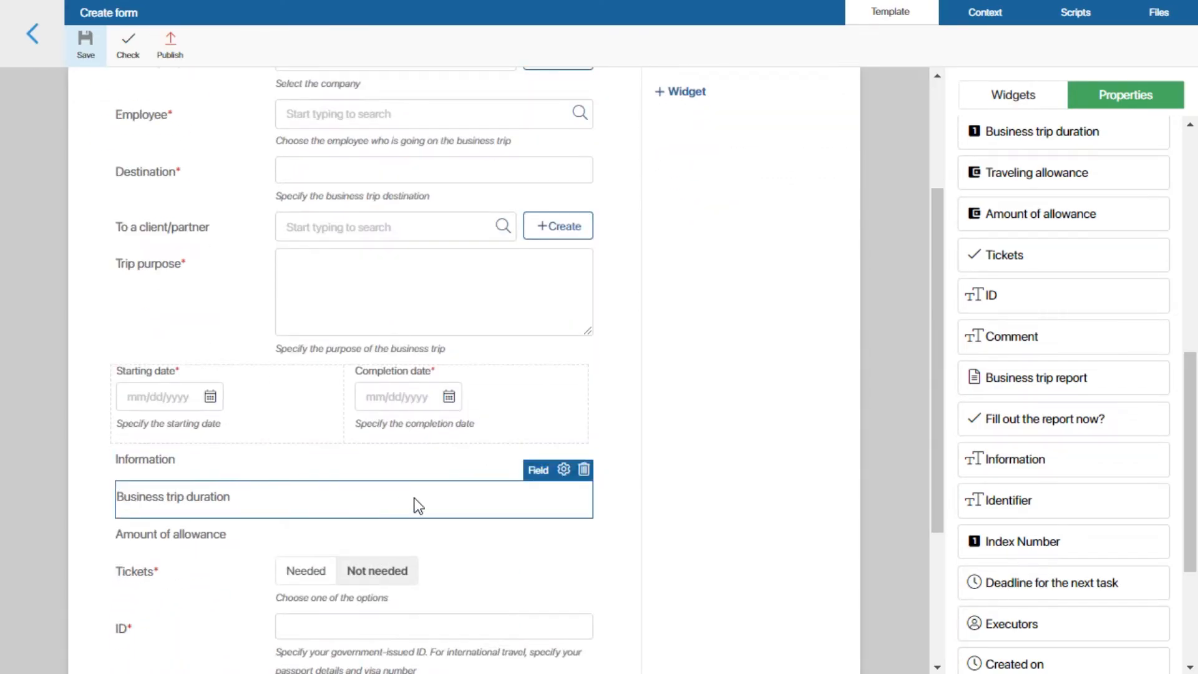
left_click(563, 469)
left_click(494, 422)
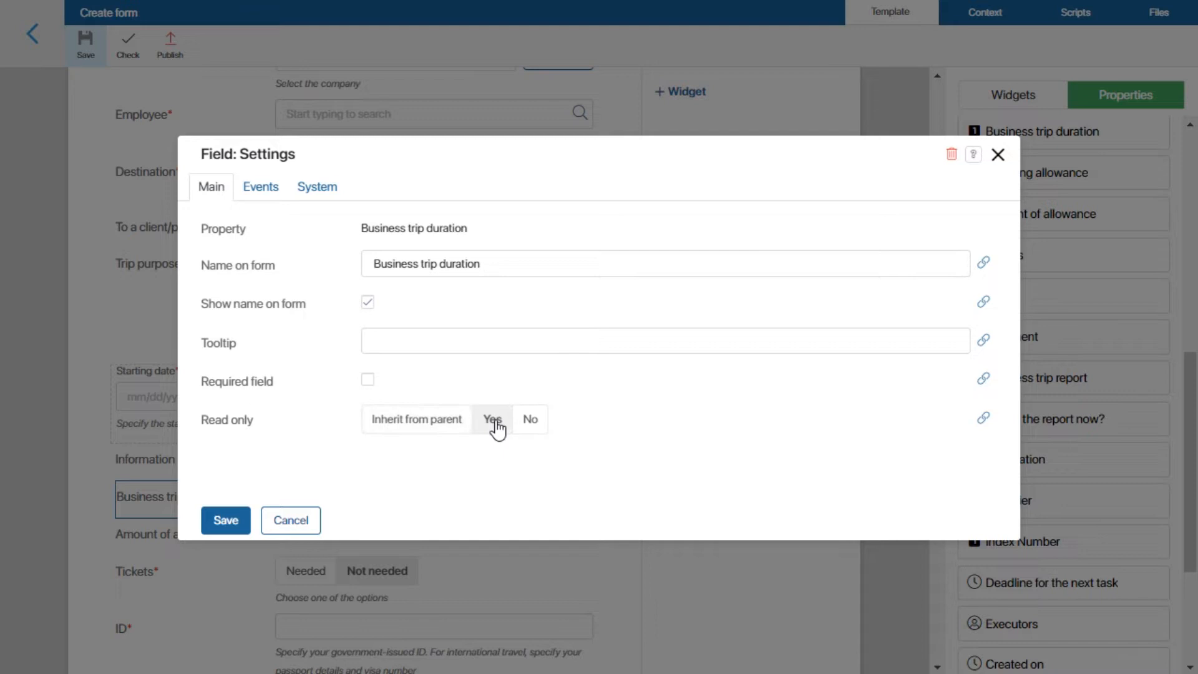
left_click(236, 519)
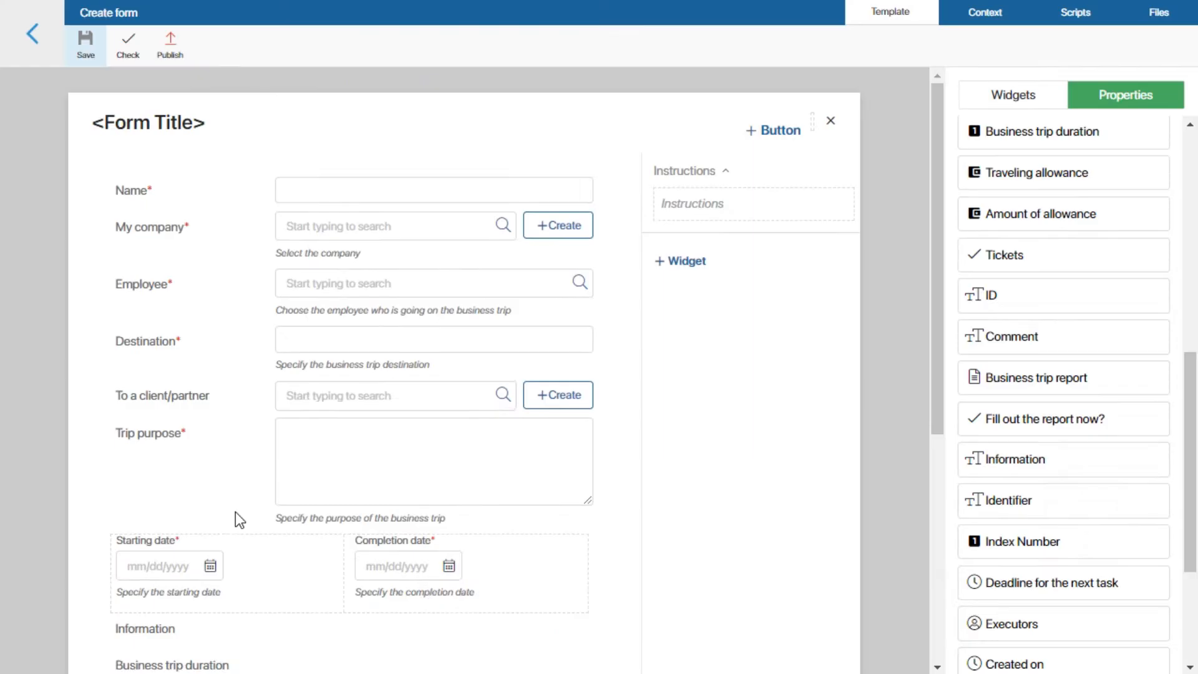
Give the Information field in the template the HTML style color:red and save its settings
scroll(235, 511, "down", 3)
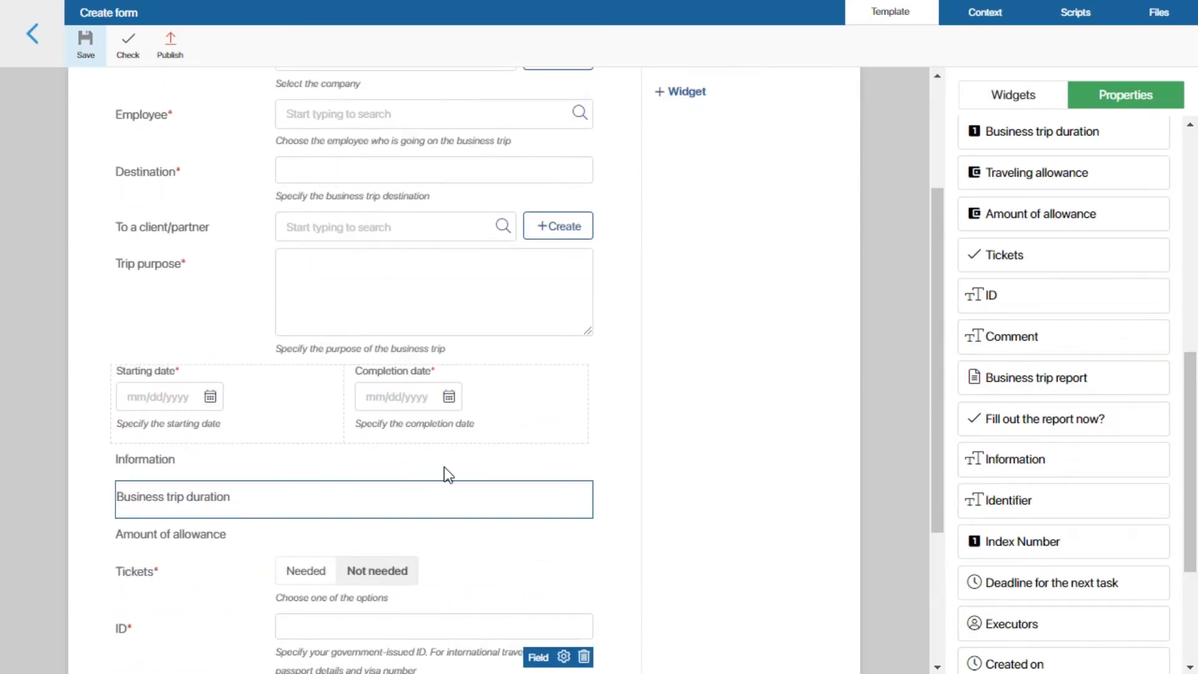
left_click(563, 435)
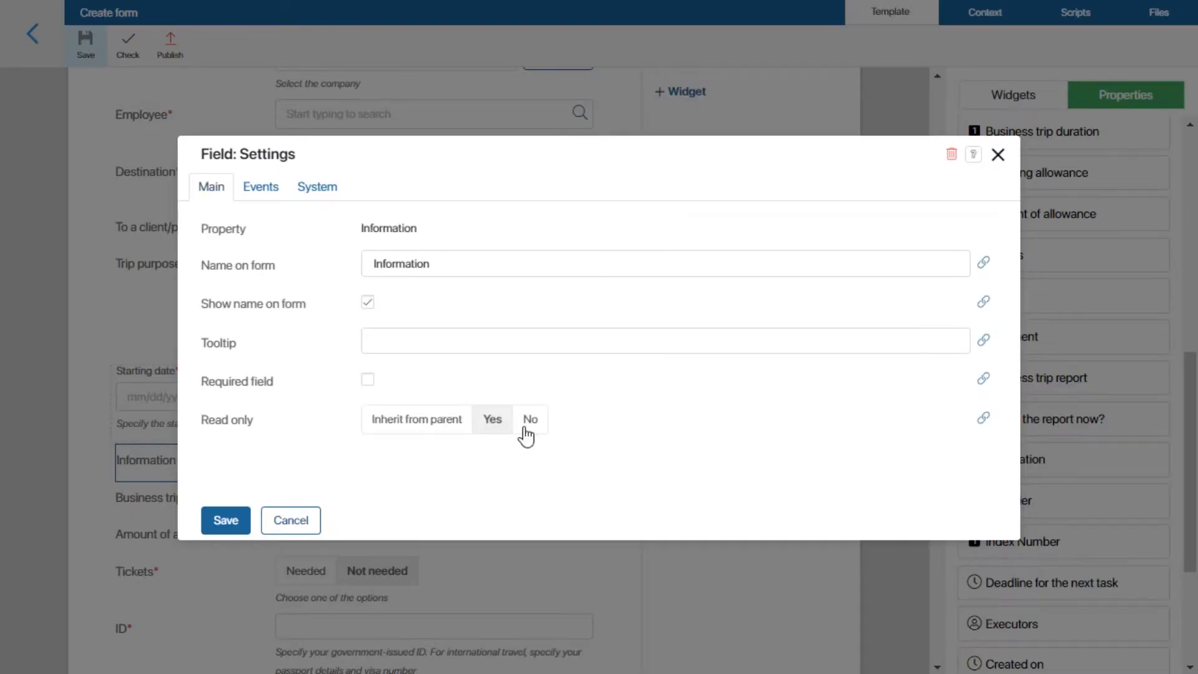
left_click(316, 195)
left_click(383, 261)
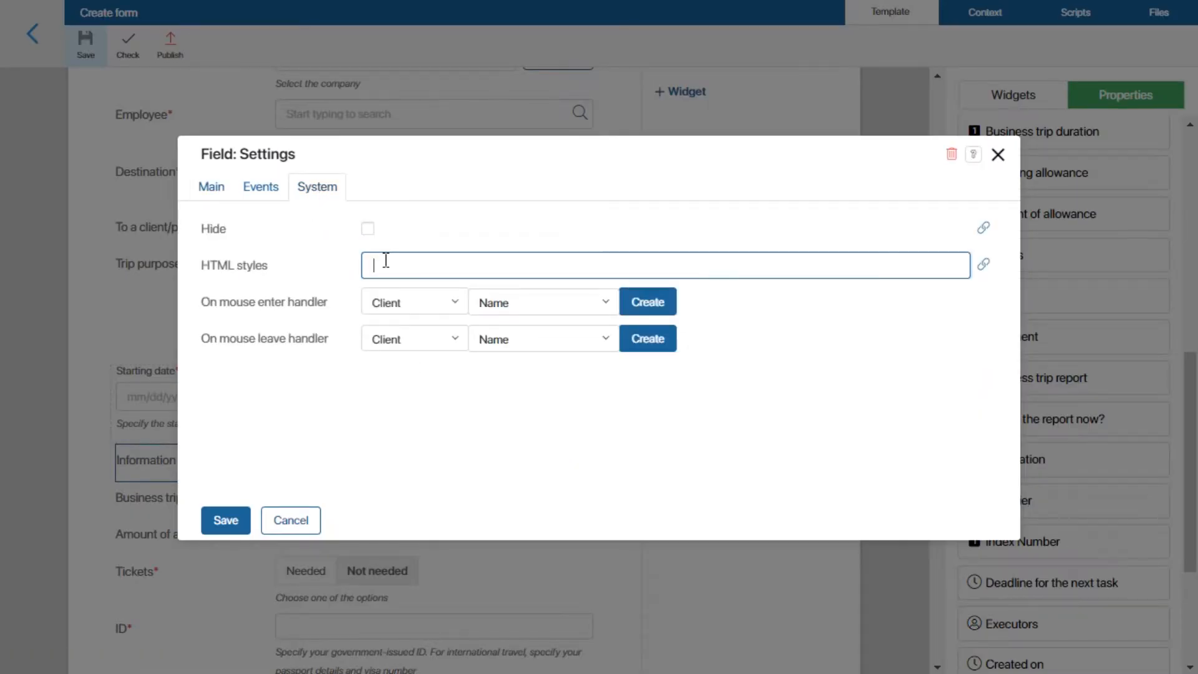
type("color:red")
left_click(228, 520)
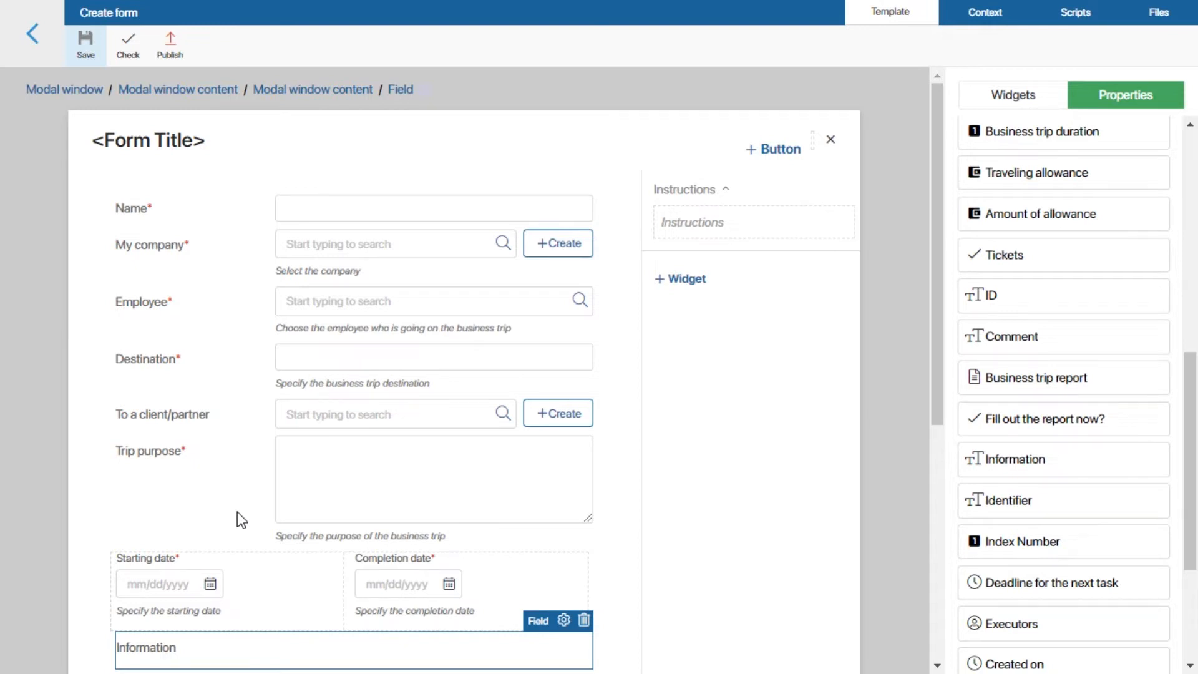
Create a client-side value change handler named onDateChange for the Starting date field
left_click(277, 582)
left_click(313, 541)
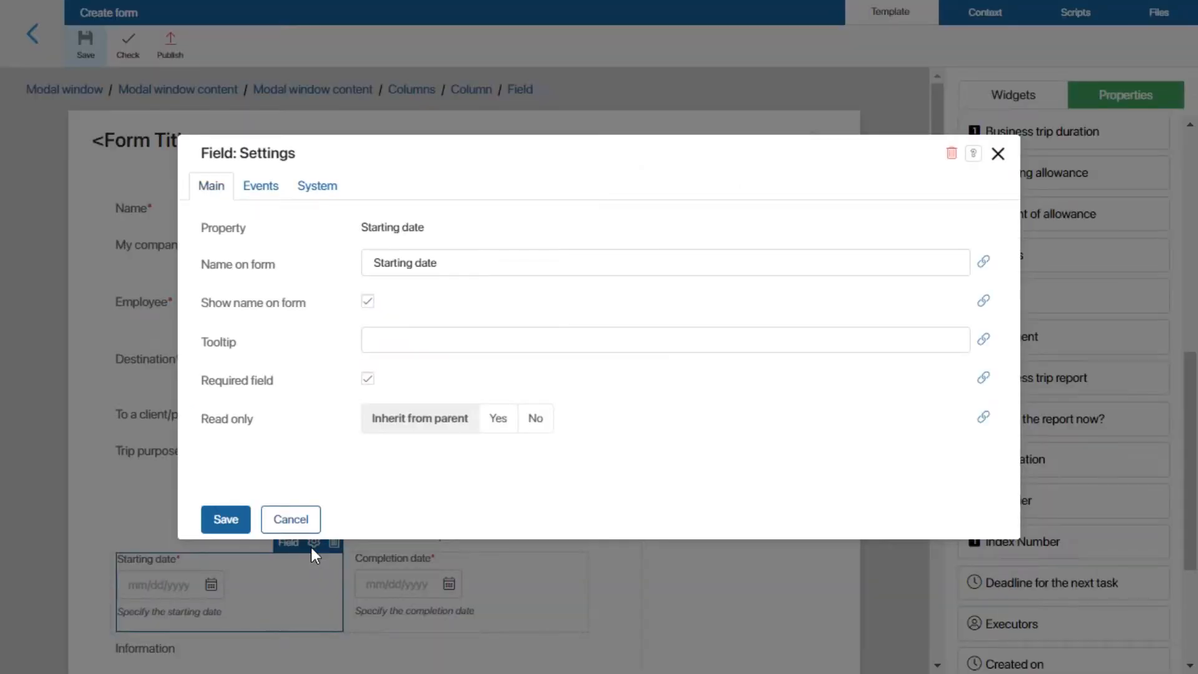
left_click(262, 190)
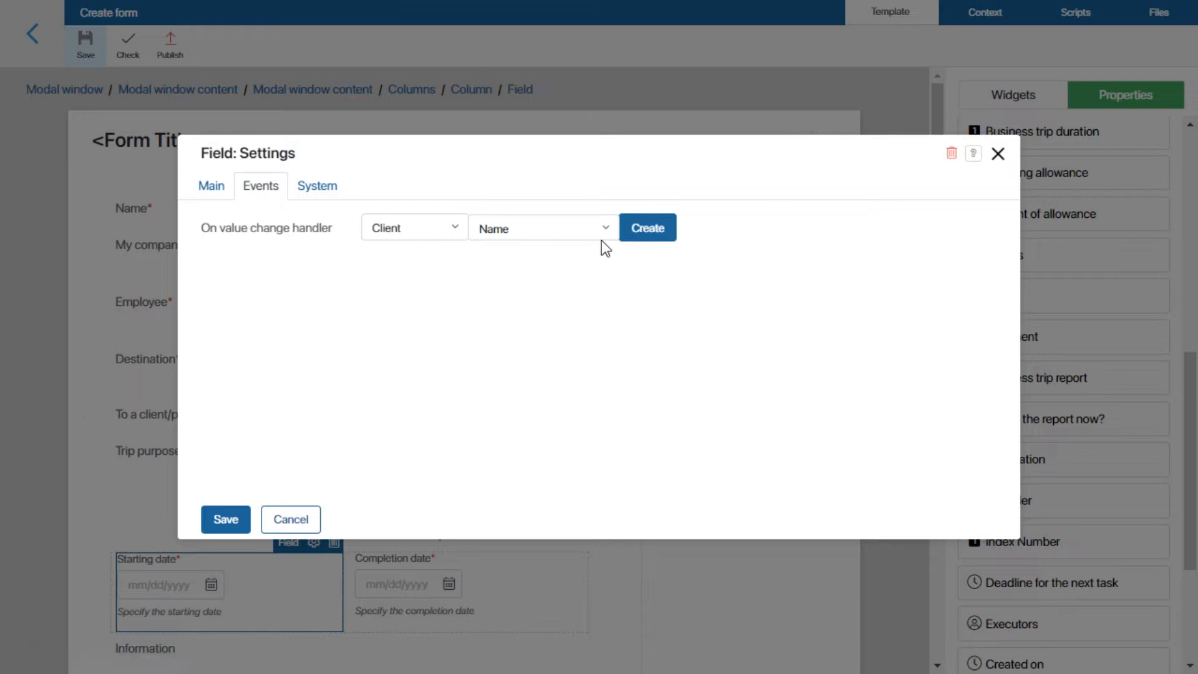
left_click(640, 232)
type("onDateChange")
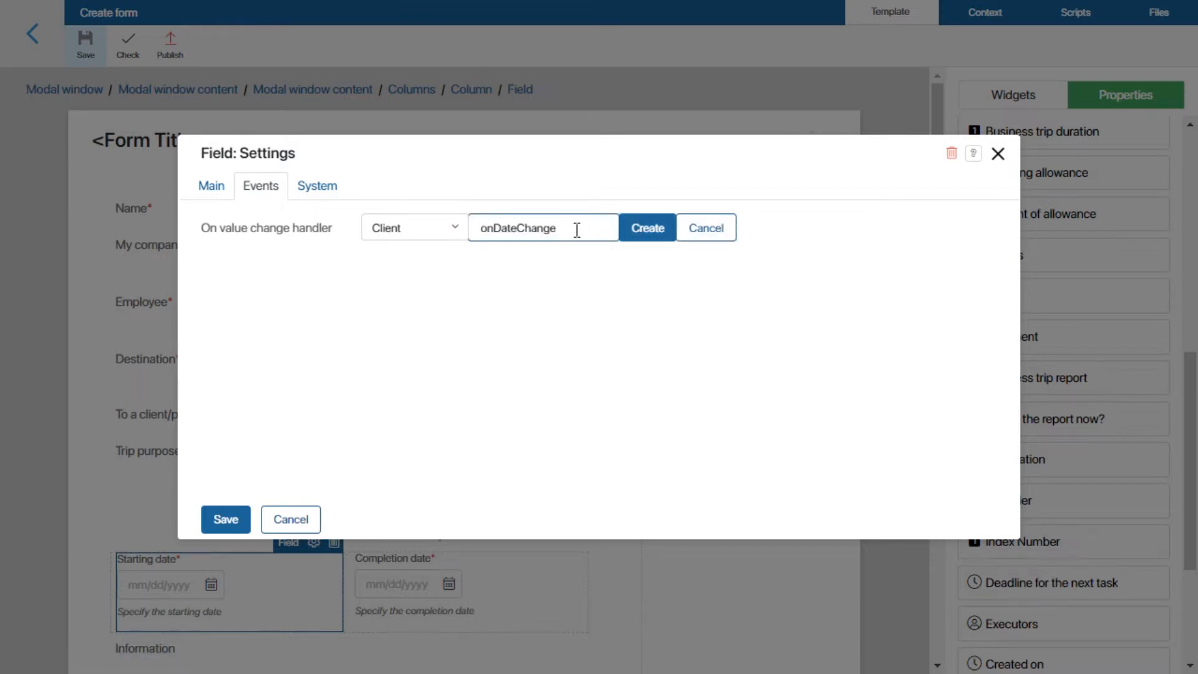
left_click(649, 236)
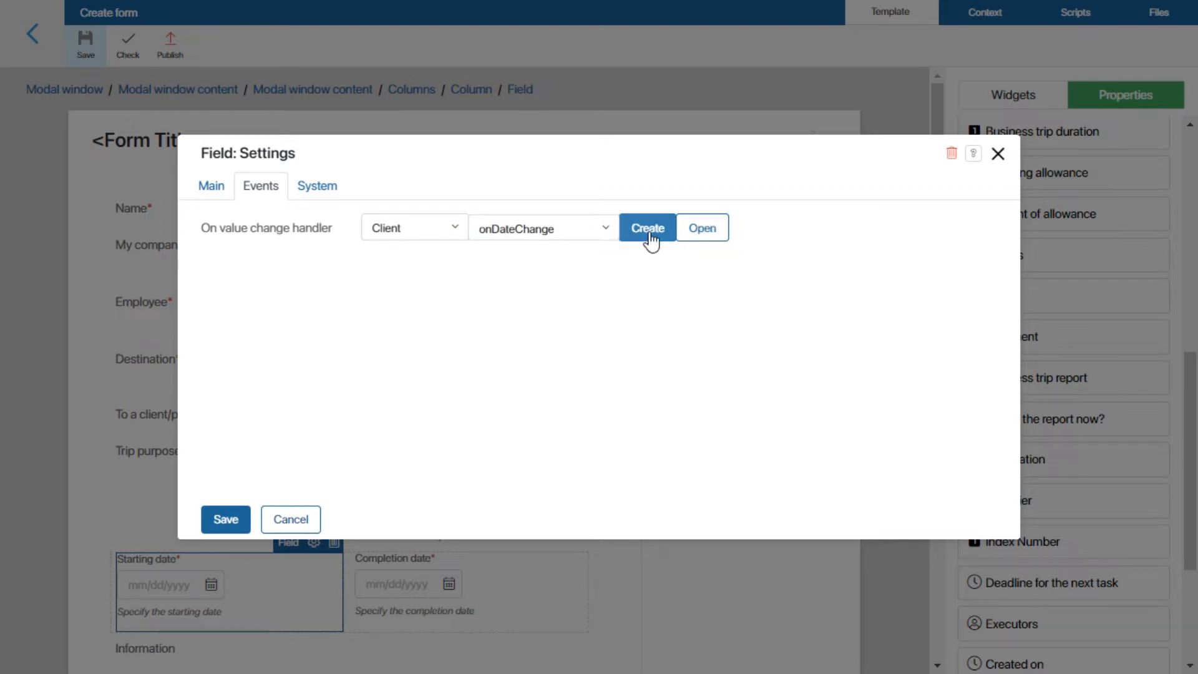
Open the onDateChange script and have it reset Context.data.info to an empty string and duration and allowanceAmount to undefined
left_click(705, 235)
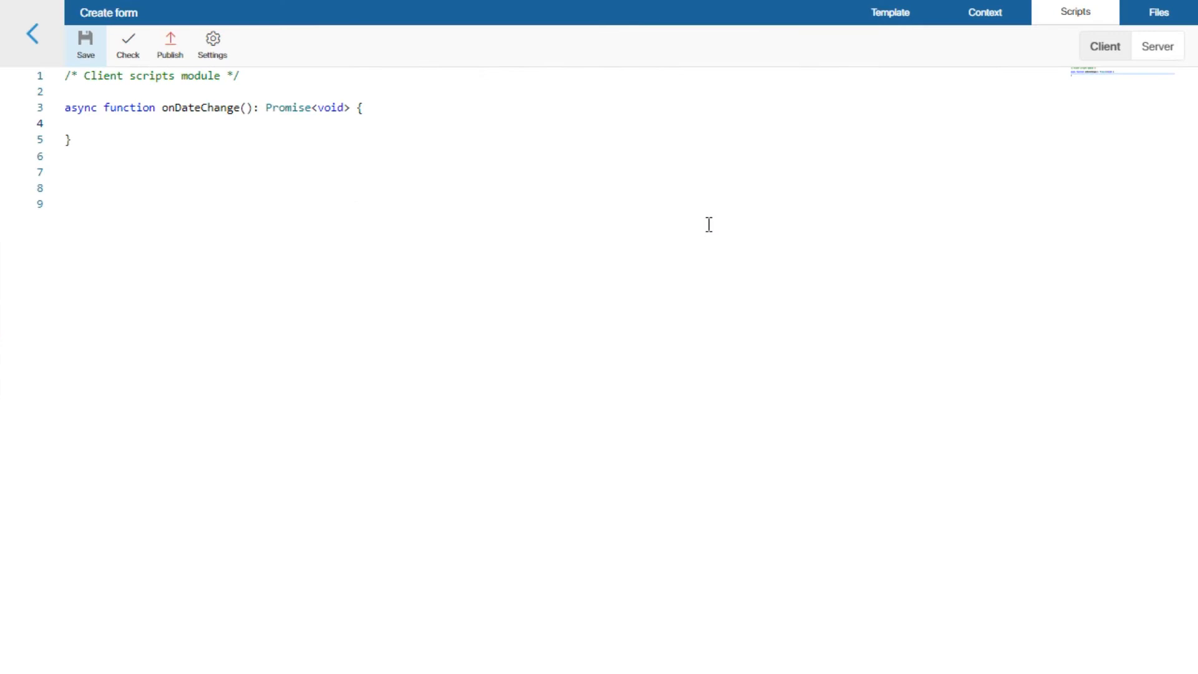
left_click(104, 125)
type("Context.data.info =\"\"; Context.data.duration = undefined; Context.data.allowanceAmount = undefined;")
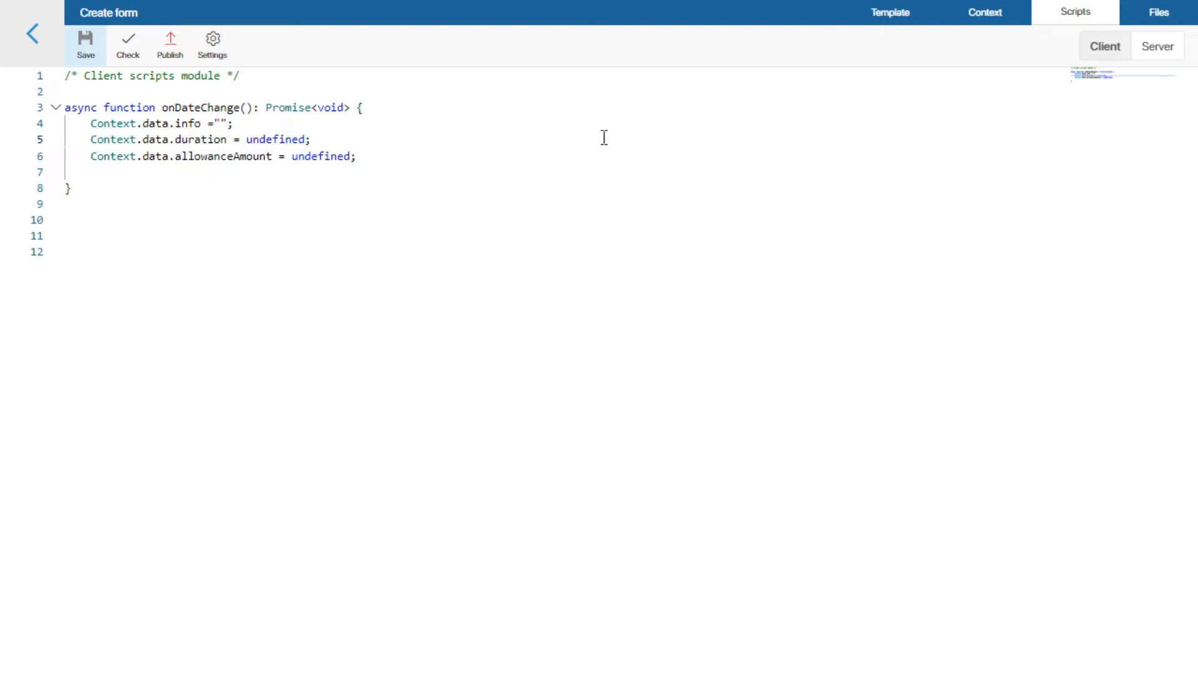
Make onDateChange calculate duration and a $15 daily allowance for valid dates, otherwise showing 'The business trip completion date cannot be earlier than the starting date.'
type("if (Context.data.starting_date && Context.data.completion_date){         if (Context.data.completion_date.after(Context.data.starting_date) || Context.data.completion_date.equal(Context.data.starting_date)){")
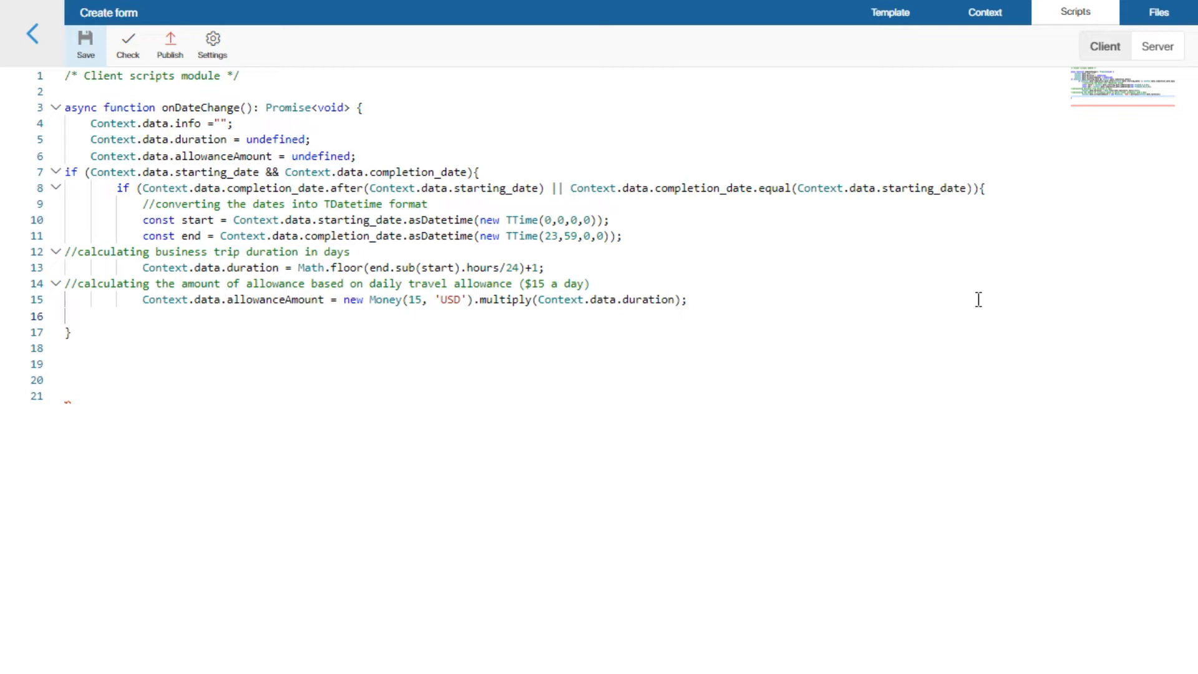
type("Context.data.info =\"\";")
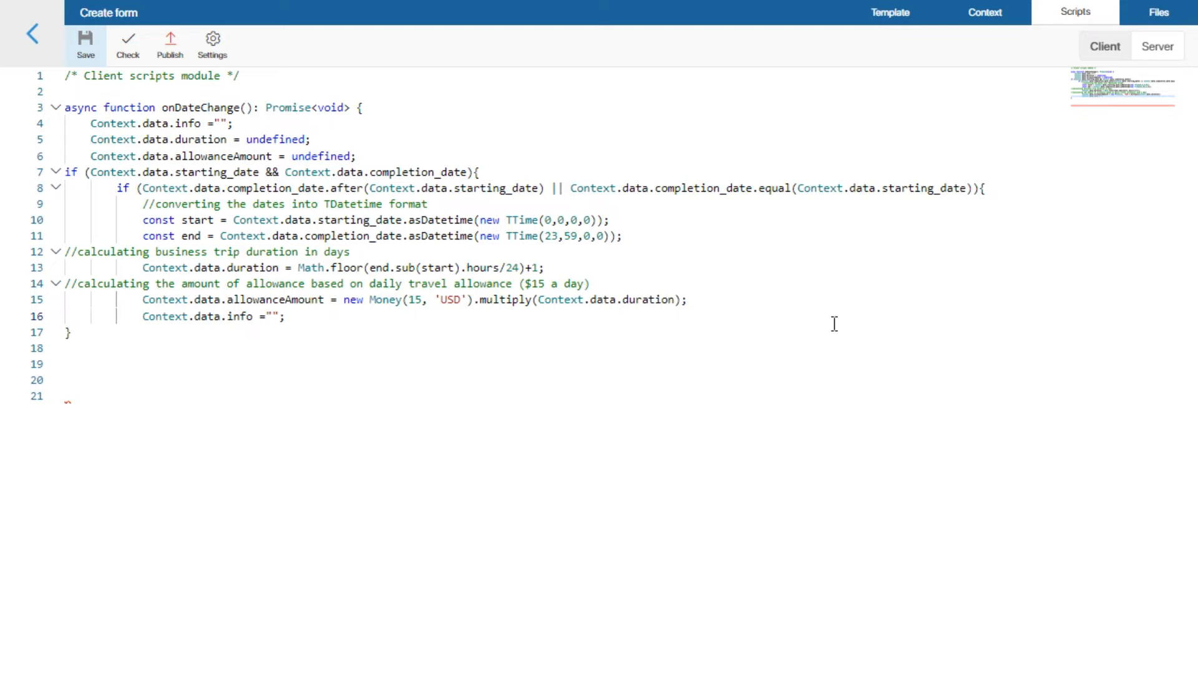
type("} else { Context.data.info = \"The business trip completion date cannot be earlier than the starting date.\" Context.data.duration = undefined; Context.data.allowanceAmount = undefined; } }")
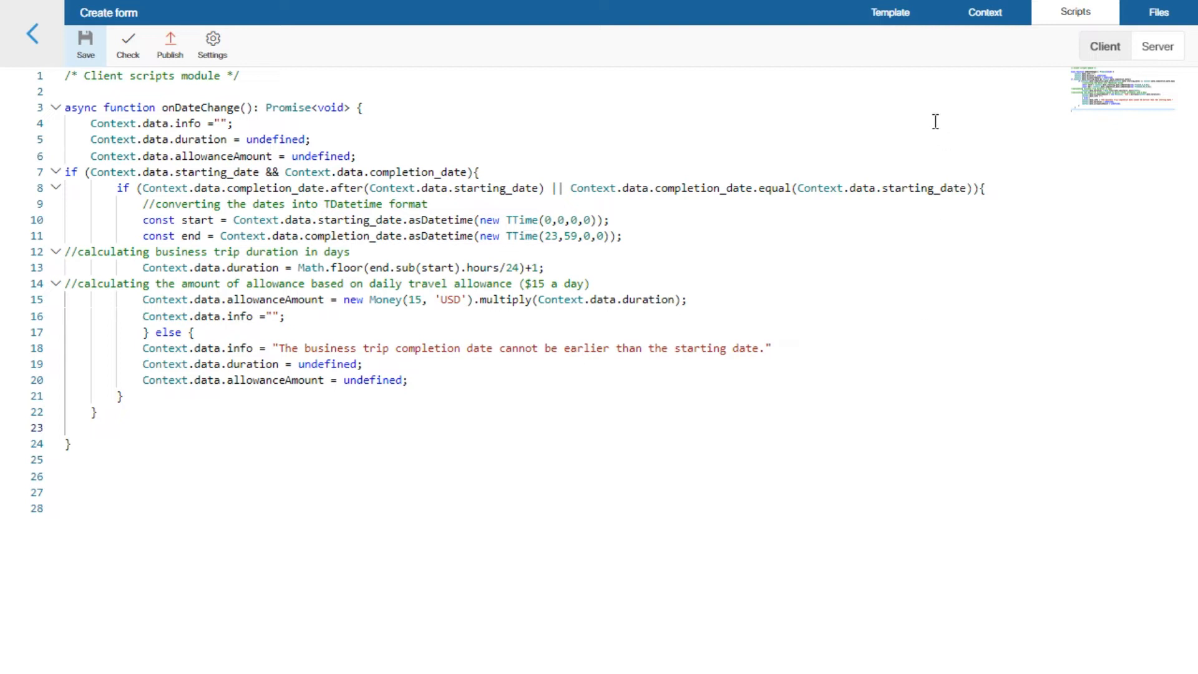
Assign the client-side onDateChange handler to the Completion date field's value change event and publish the Create form
left_click(885, 12)
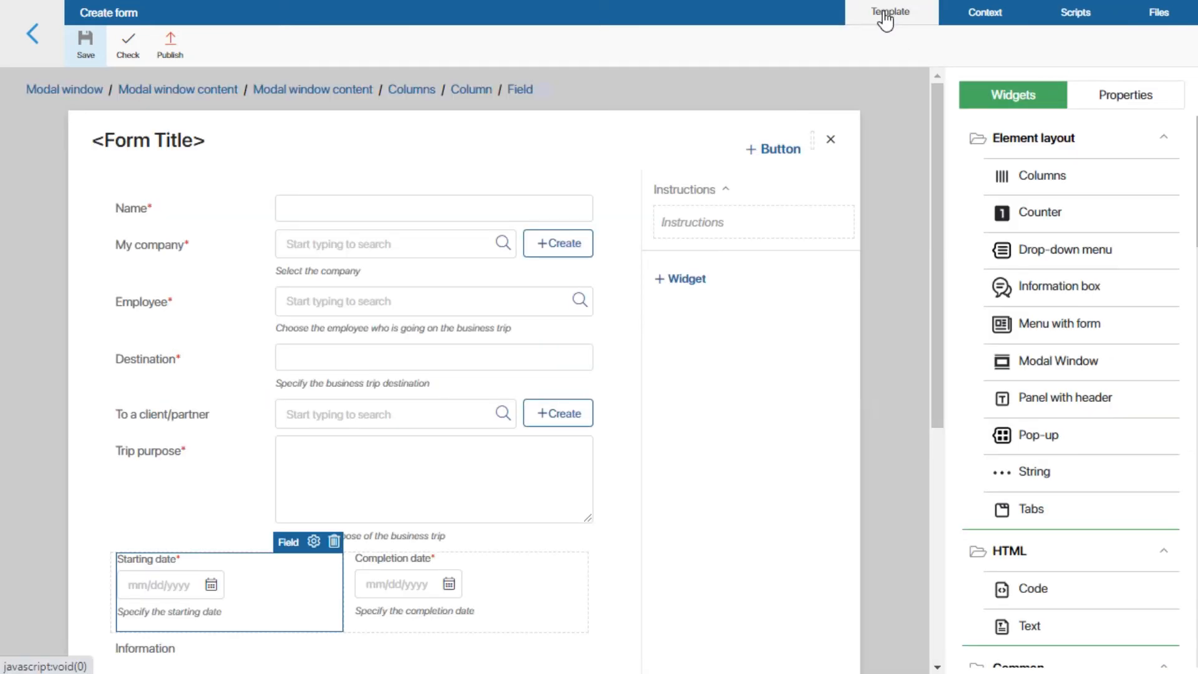
left_click(549, 588)
left_click(553, 542)
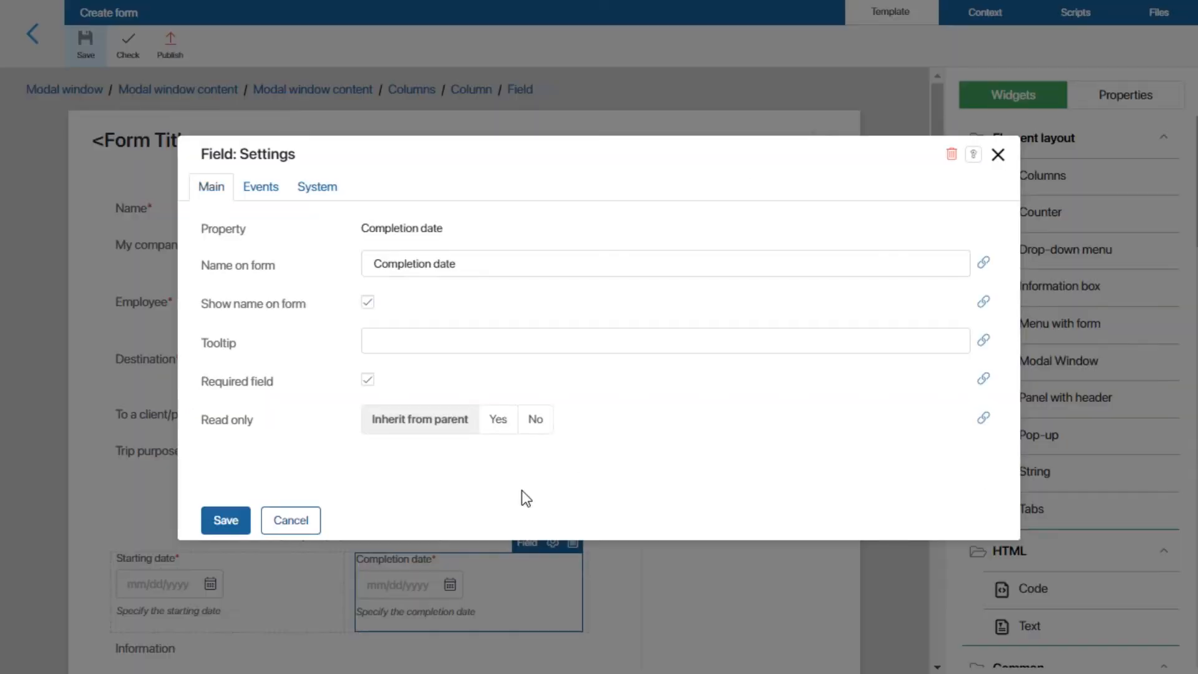
left_click(261, 193)
left_click(526, 244)
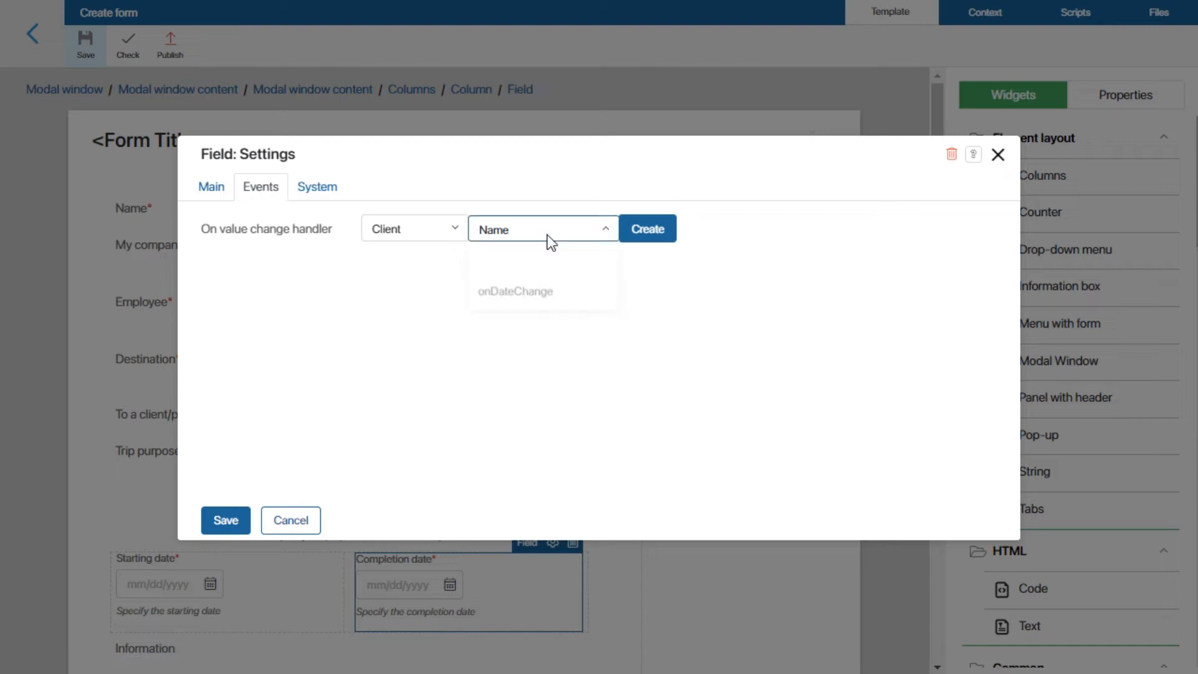
left_click(530, 306)
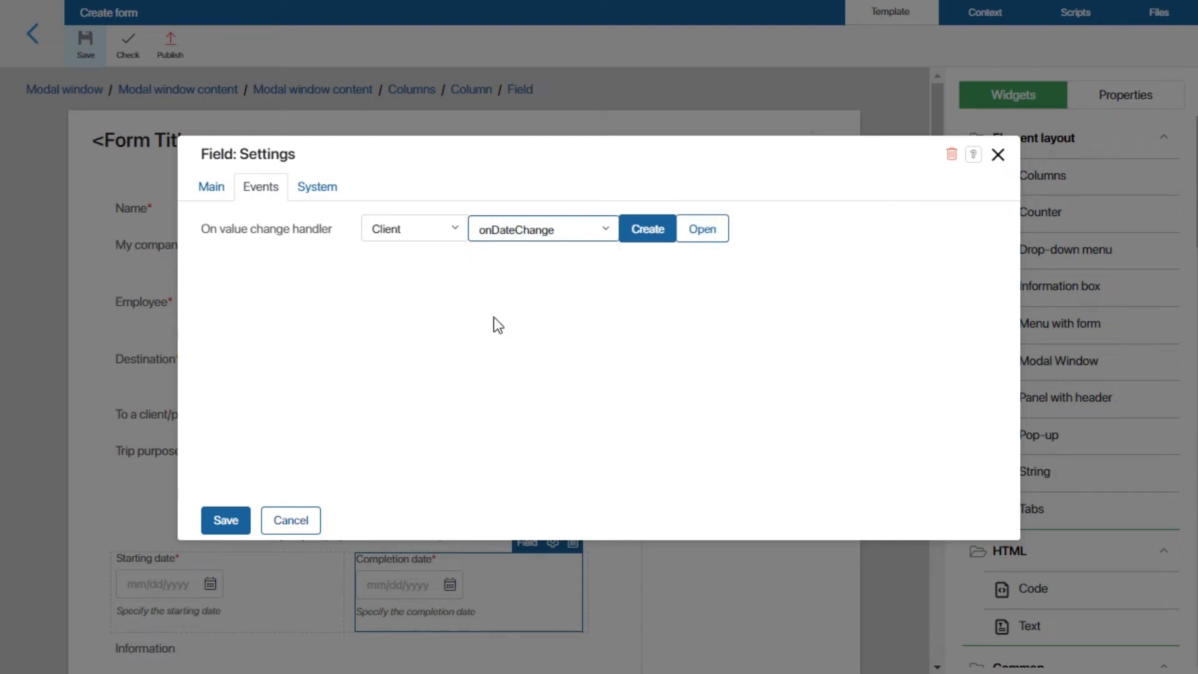
left_click(224, 518)
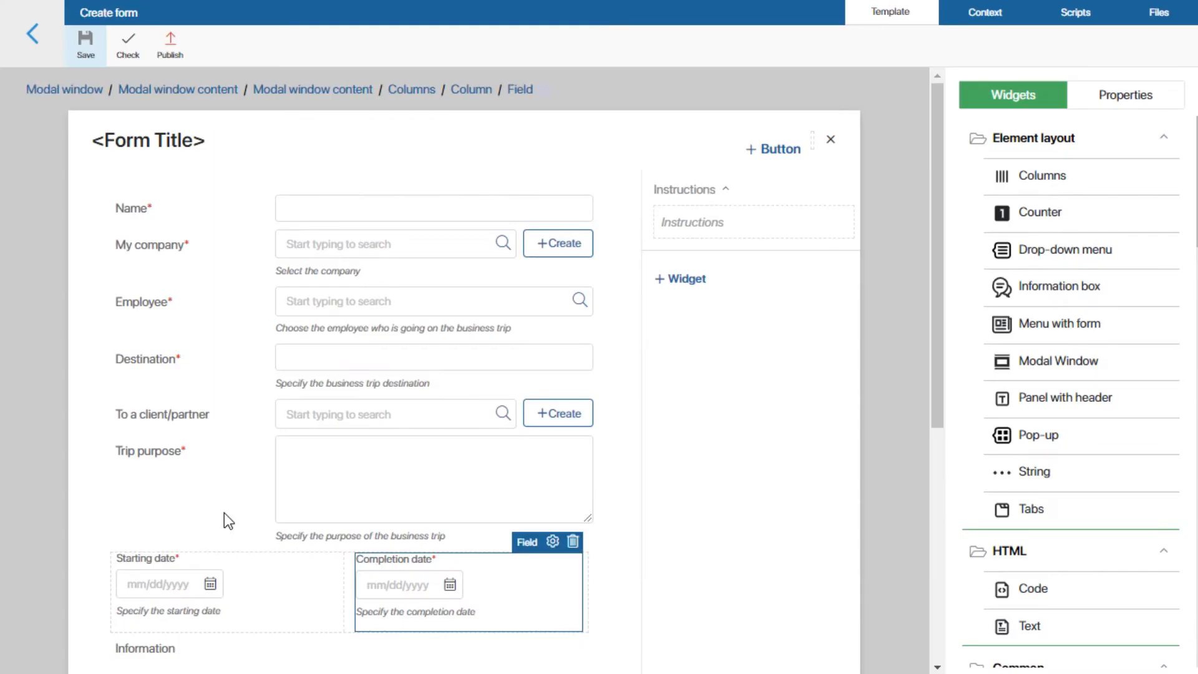
left_click(172, 52)
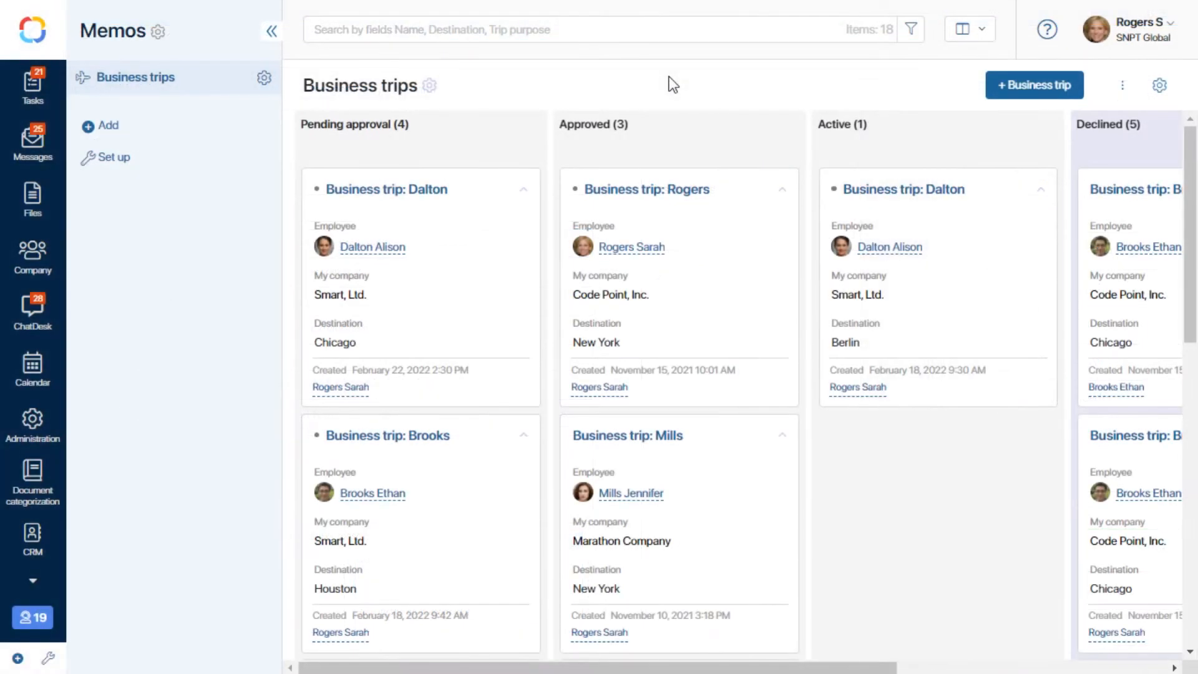
Test the date check in a new business trip with starting date 03/14/2022 and completion date 03/03/2022
left_click(1002, 85)
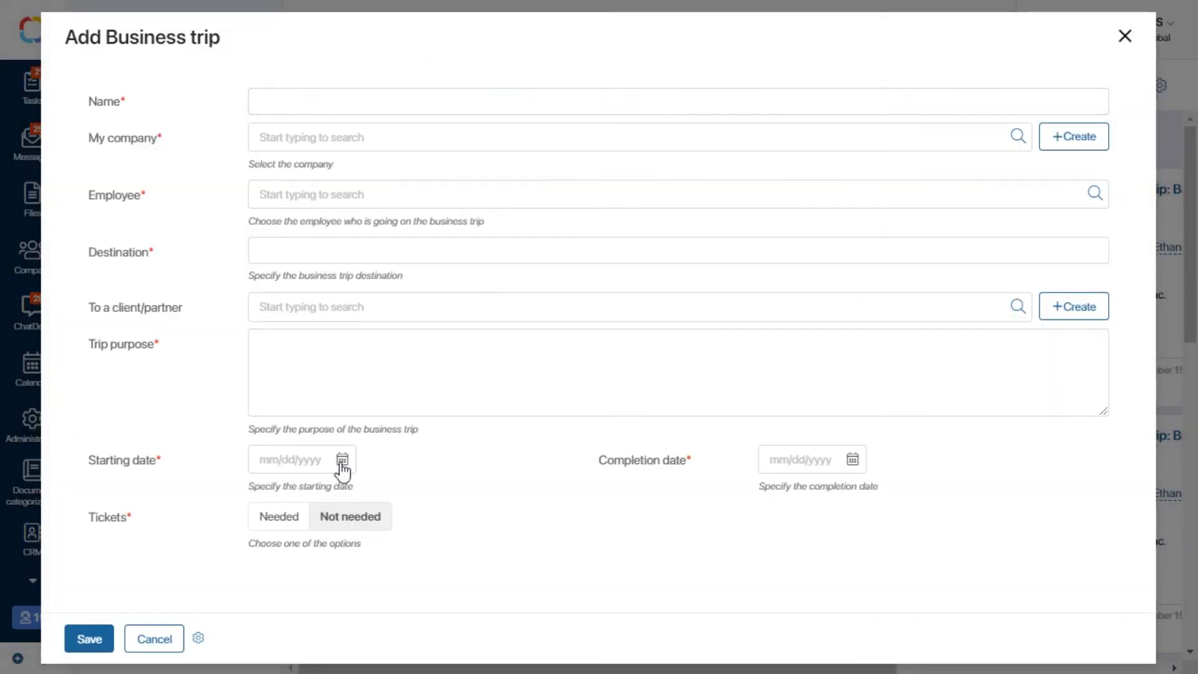
left_click(342, 462)
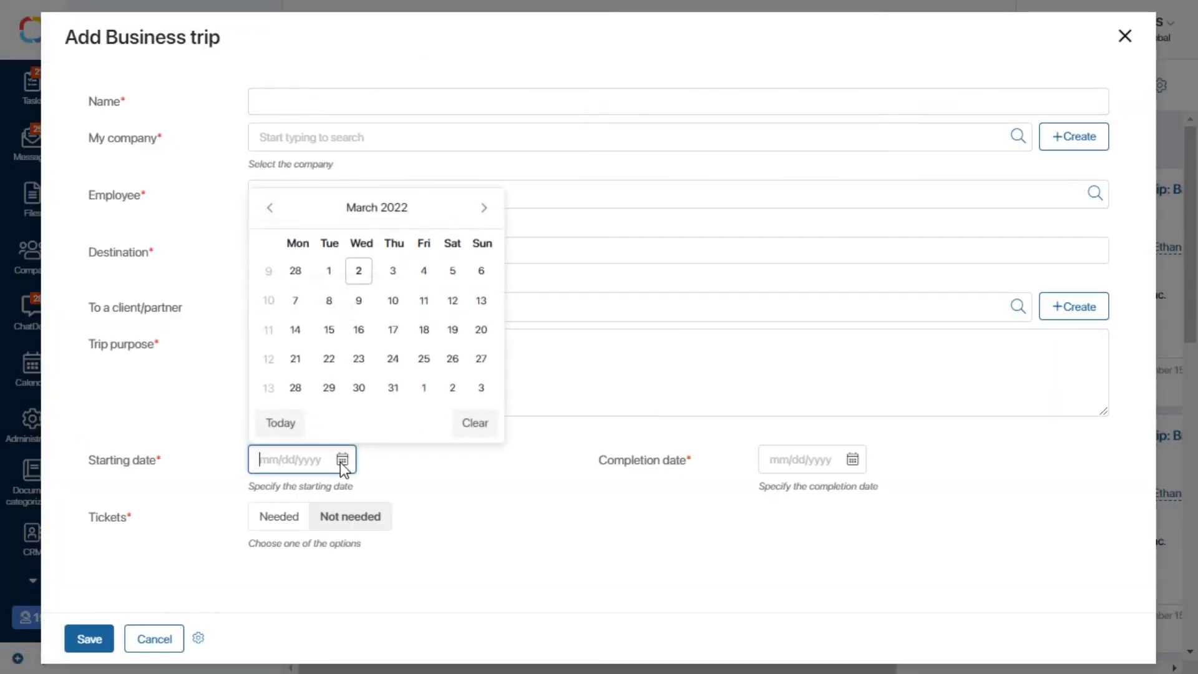
left_click(297, 331)
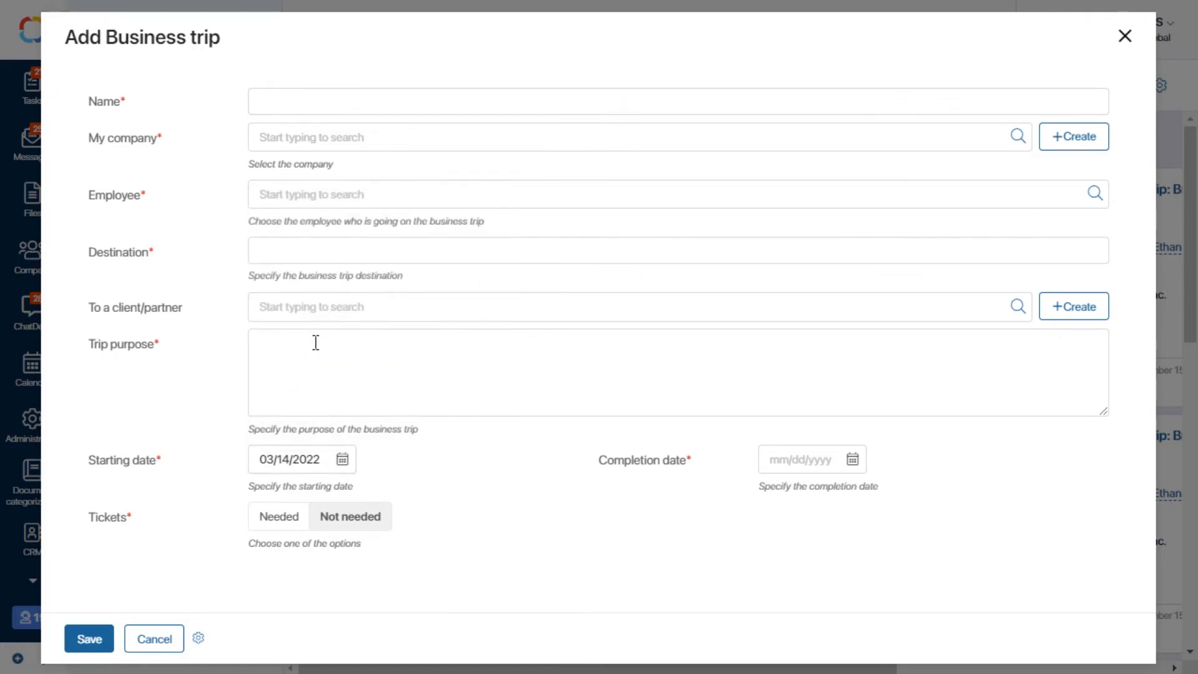
left_click(852, 460)
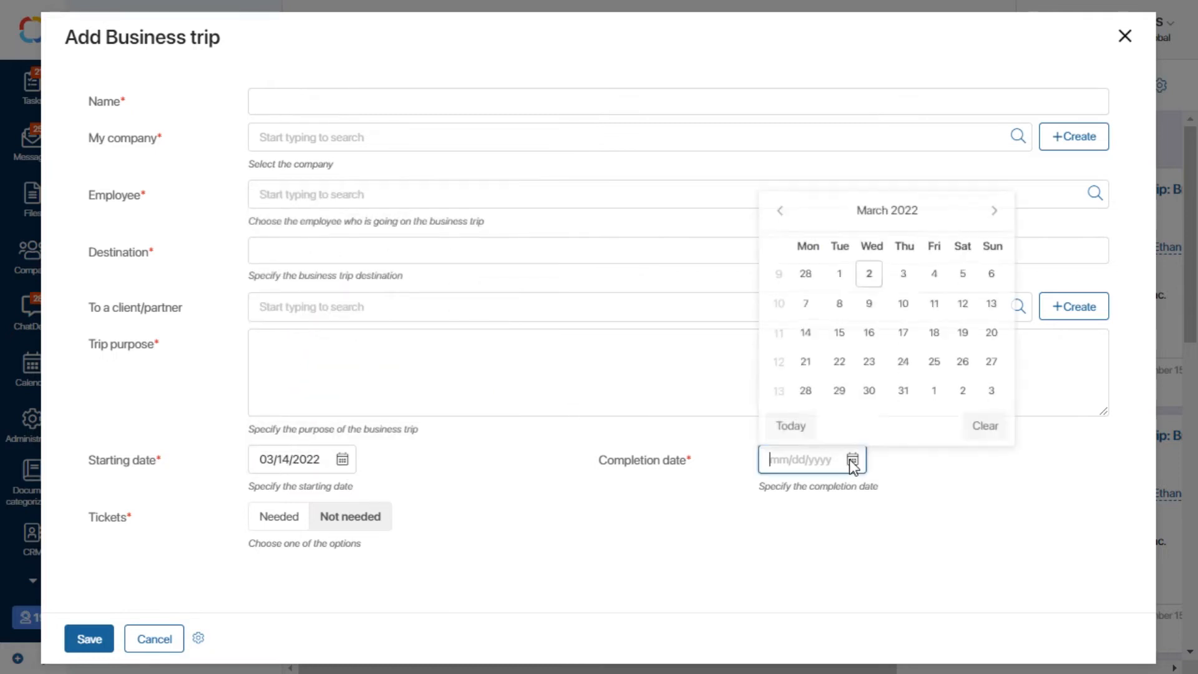
left_click(905, 278)
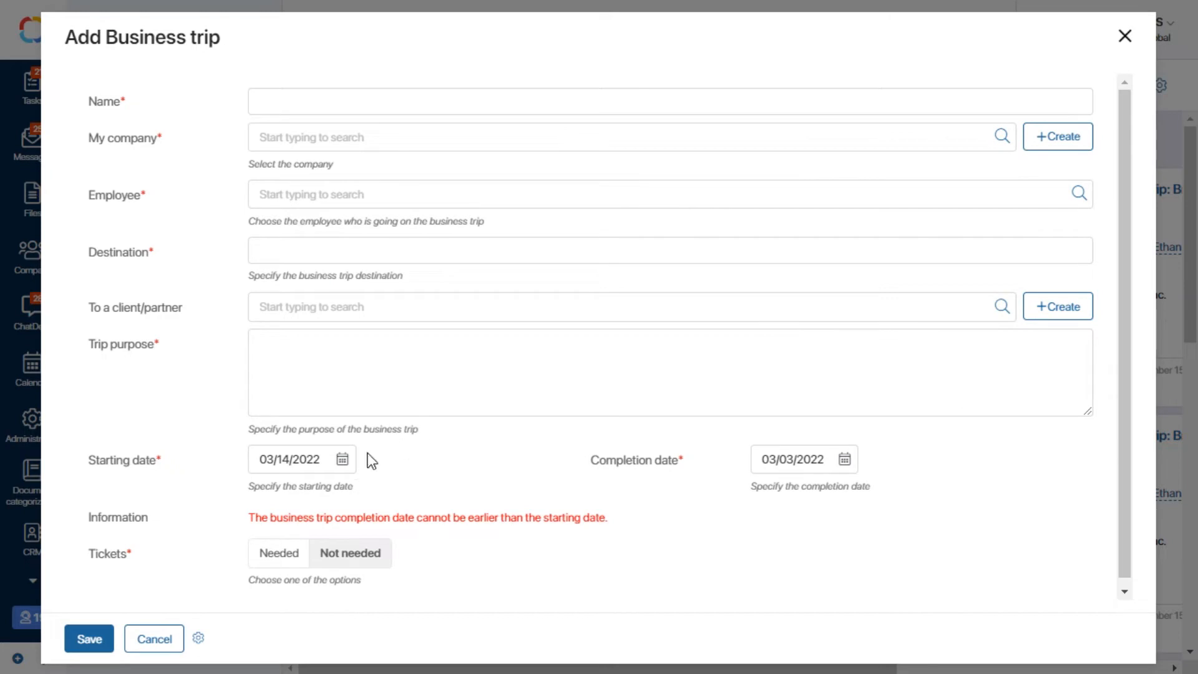
Test the duration and allowance calculation with starting date 03/15/2022 and completion date 03/18/2022
left_click(342, 459)
left_click(332, 333)
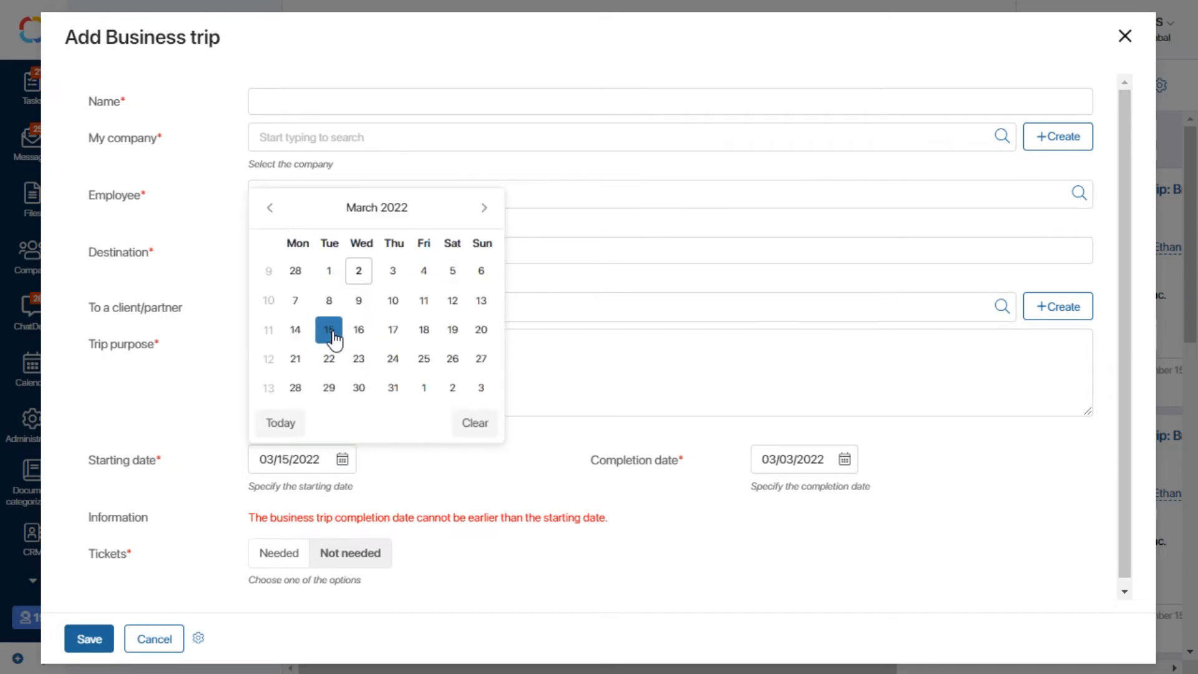
left_click(845, 461)
left_click(926, 330)
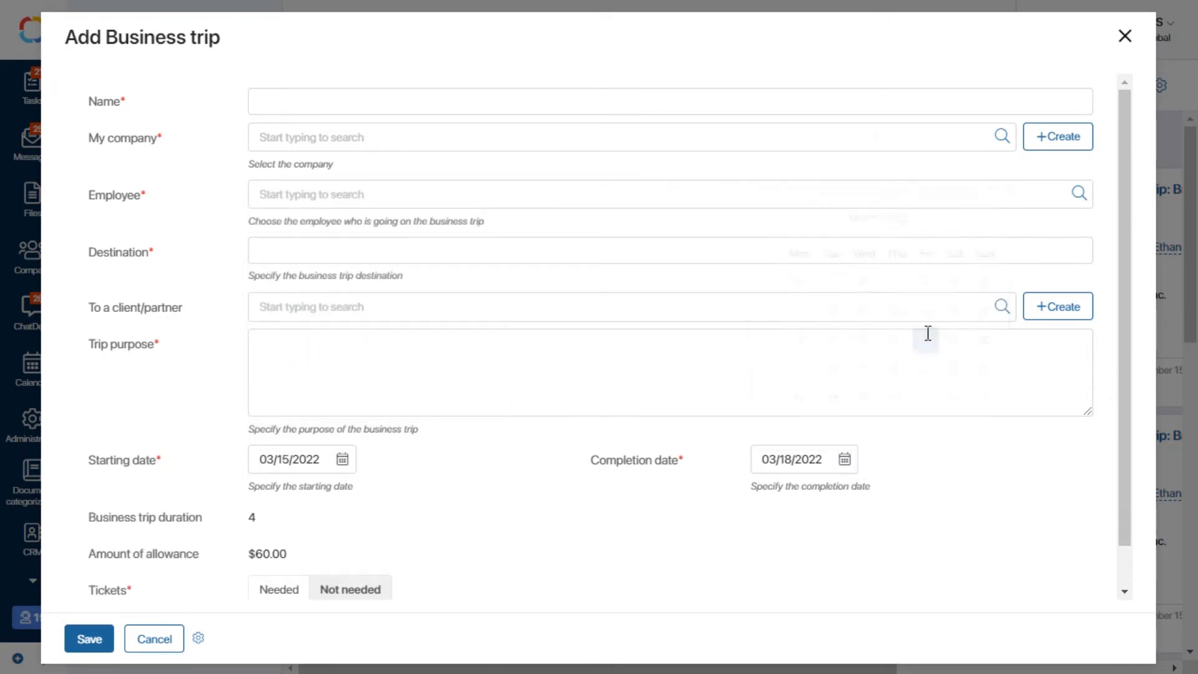
scroll(941, 443, "down", 1)
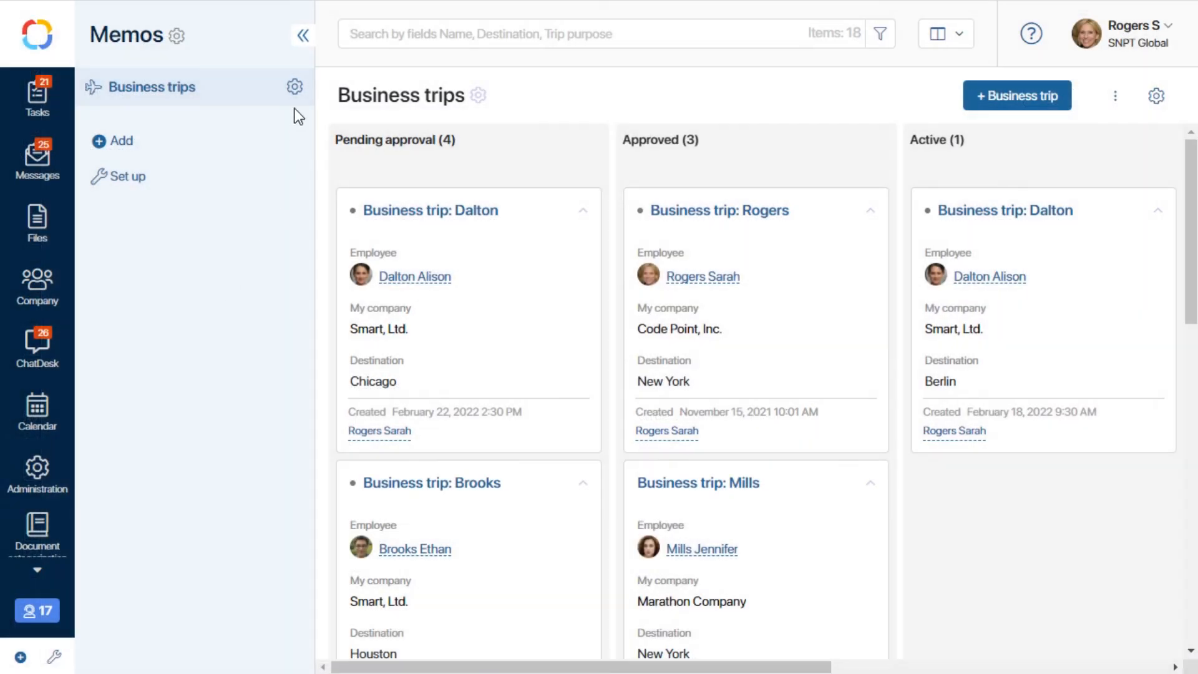
Create a Superior property of type Users, limited to one user, in the Business trips form settings
left_click(295, 87)
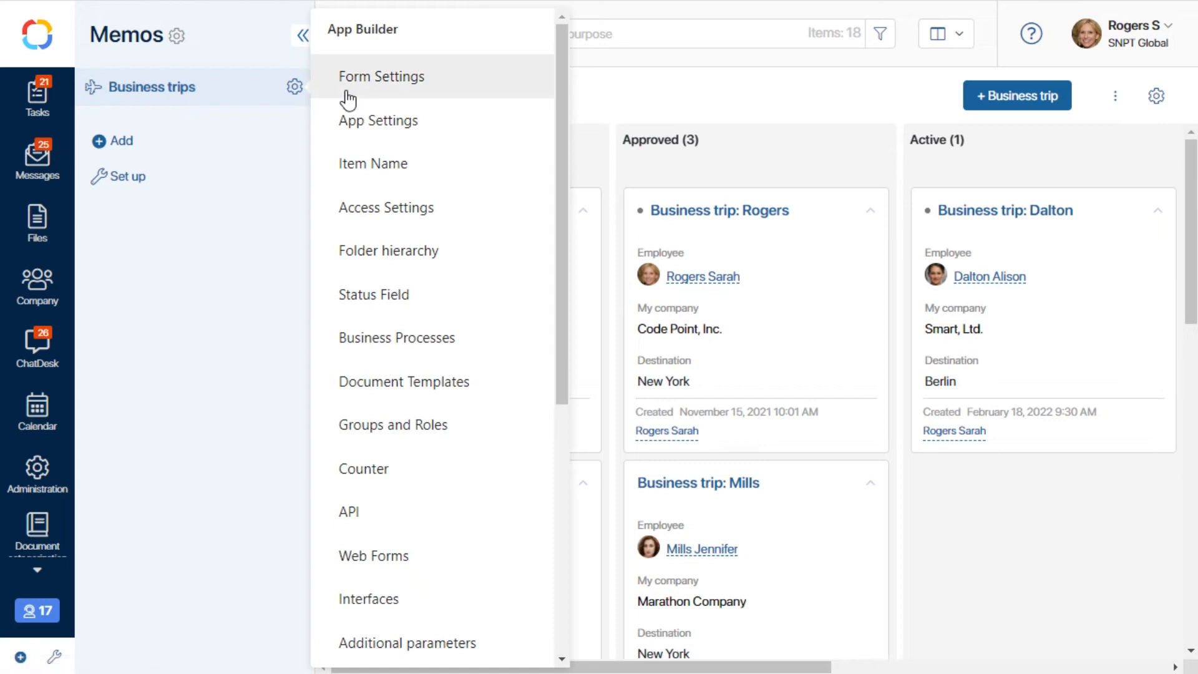
left_click(368, 84)
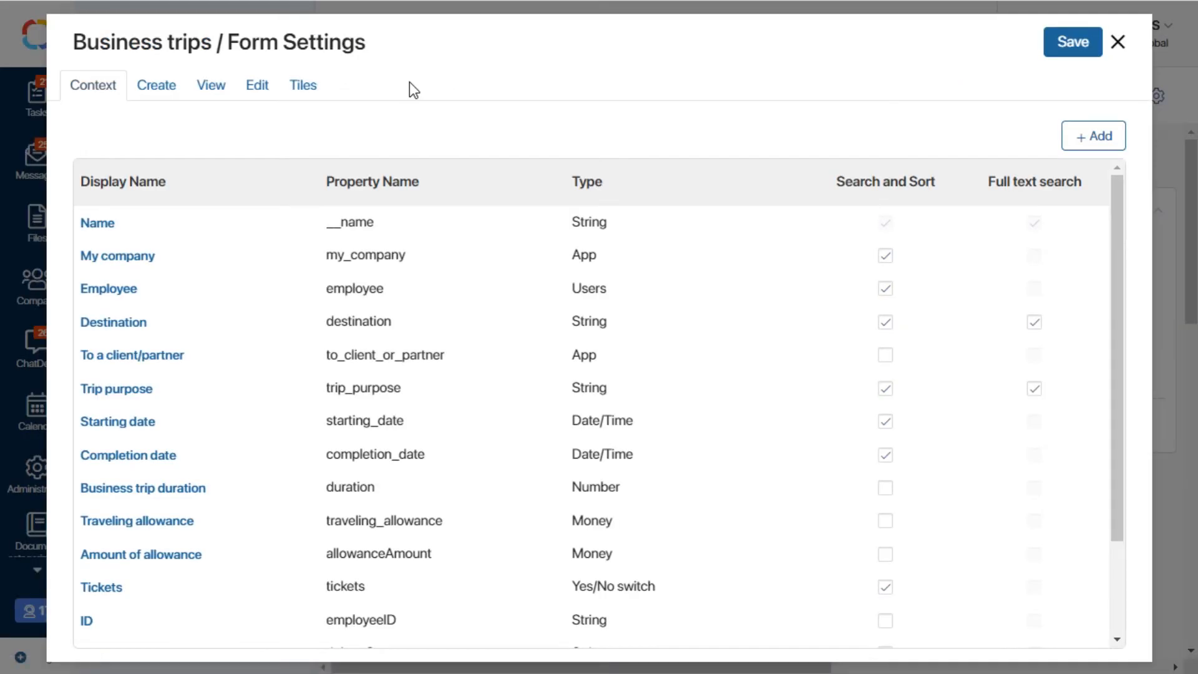
left_click(1078, 137)
type("Superior")
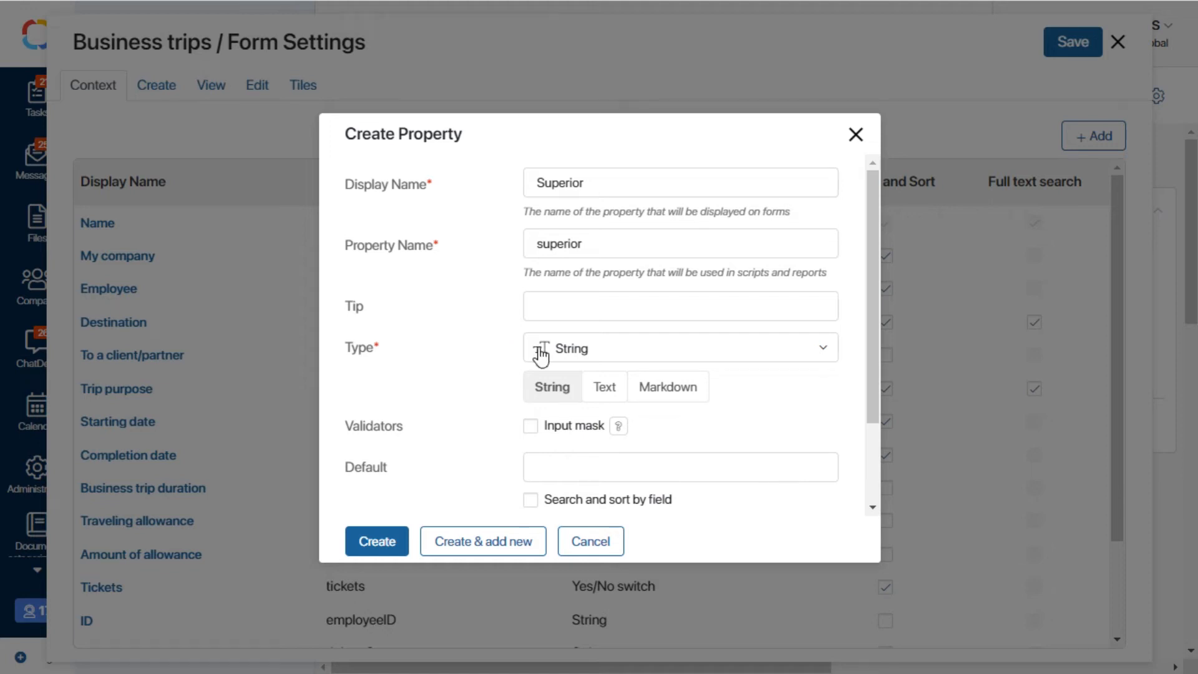
left_click(628, 348)
scroll(632, 435, "down", 2)
scroll(627, 435, "down", 3)
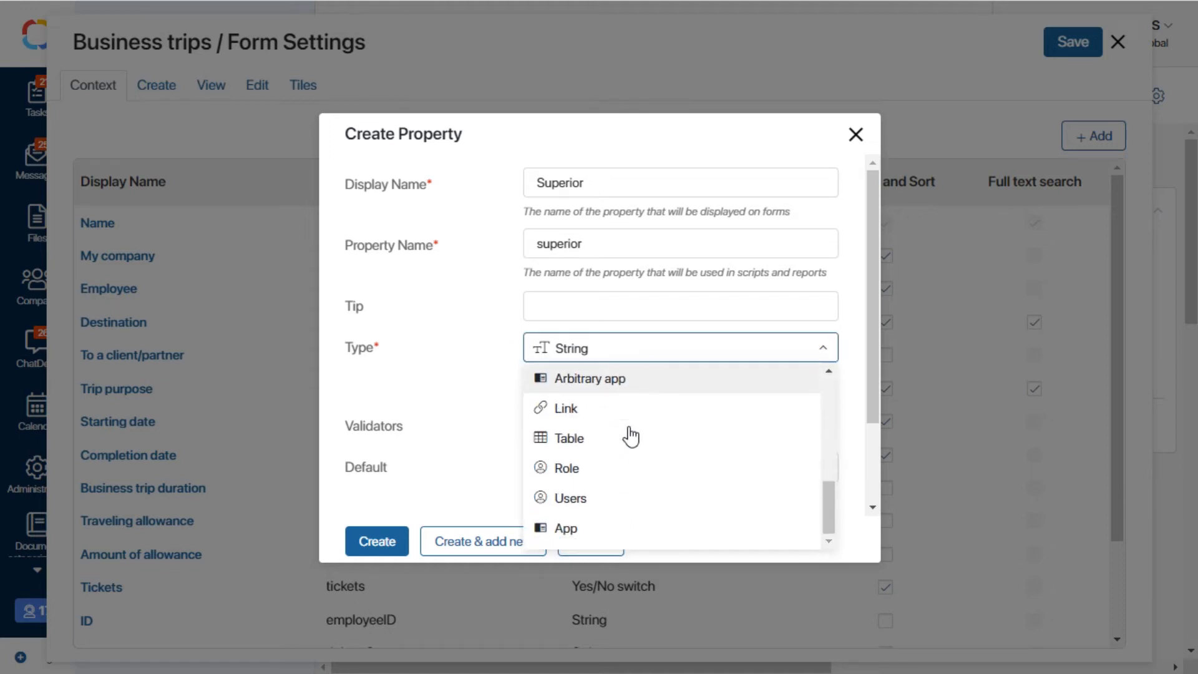
left_click(594, 502)
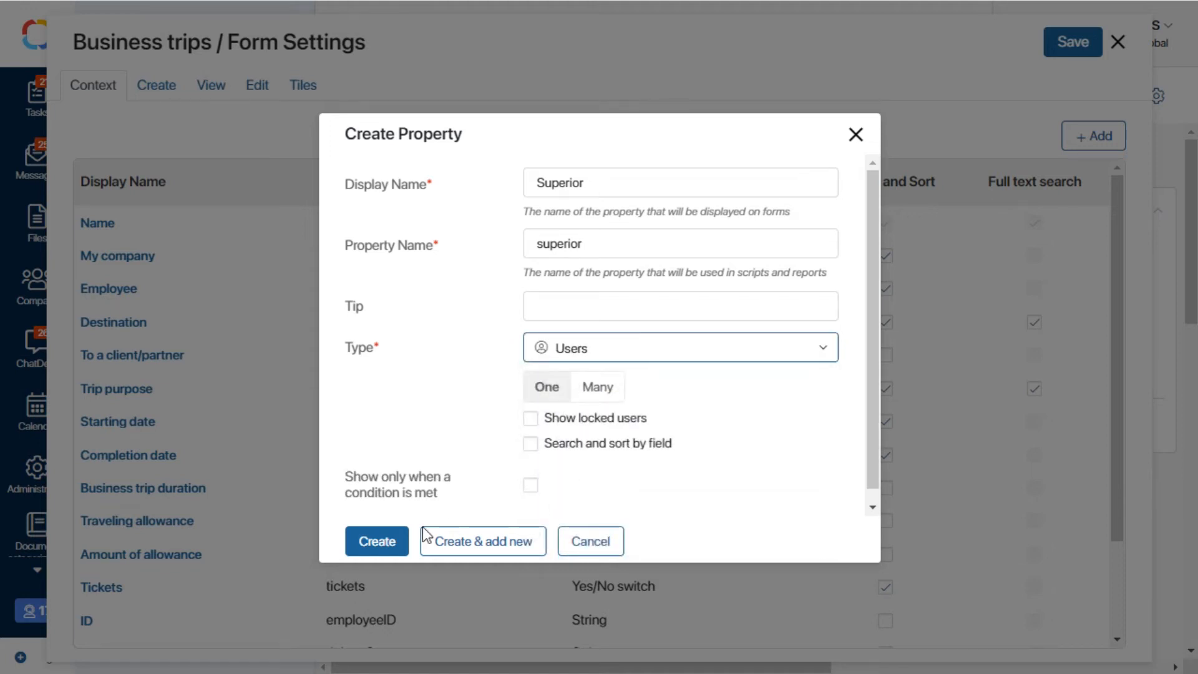
left_click(386, 542)
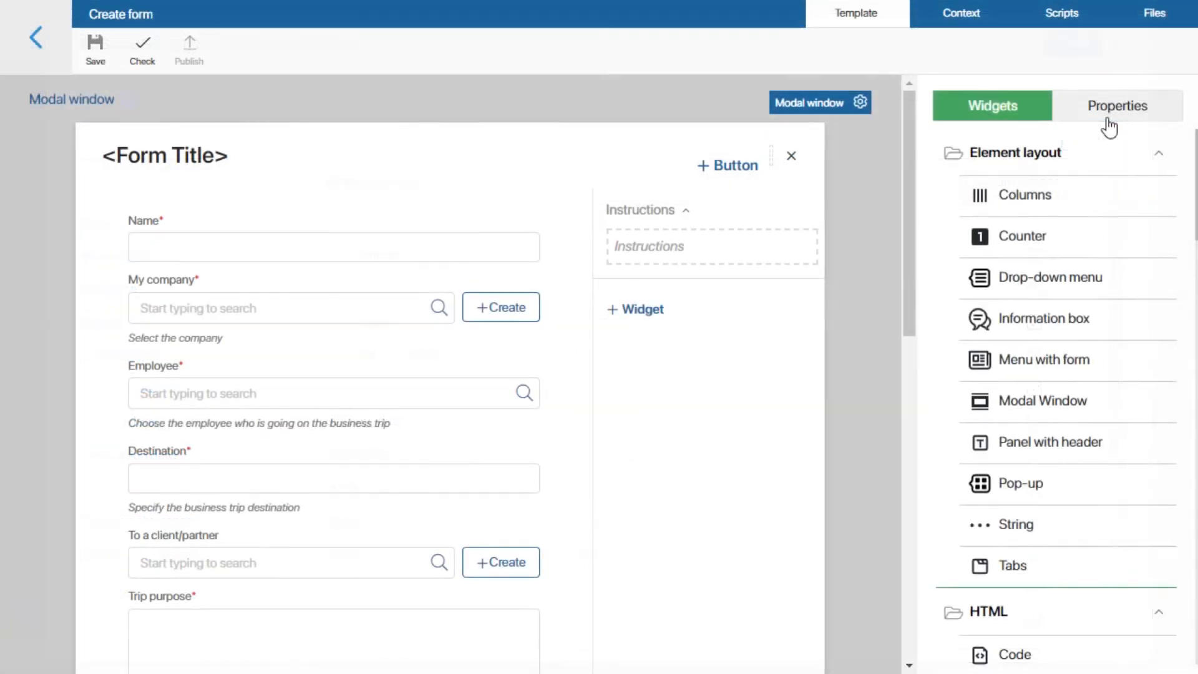
Add Superior as a required field between Employee and Destination in the Create form template and publish the form
left_click(1110, 119)
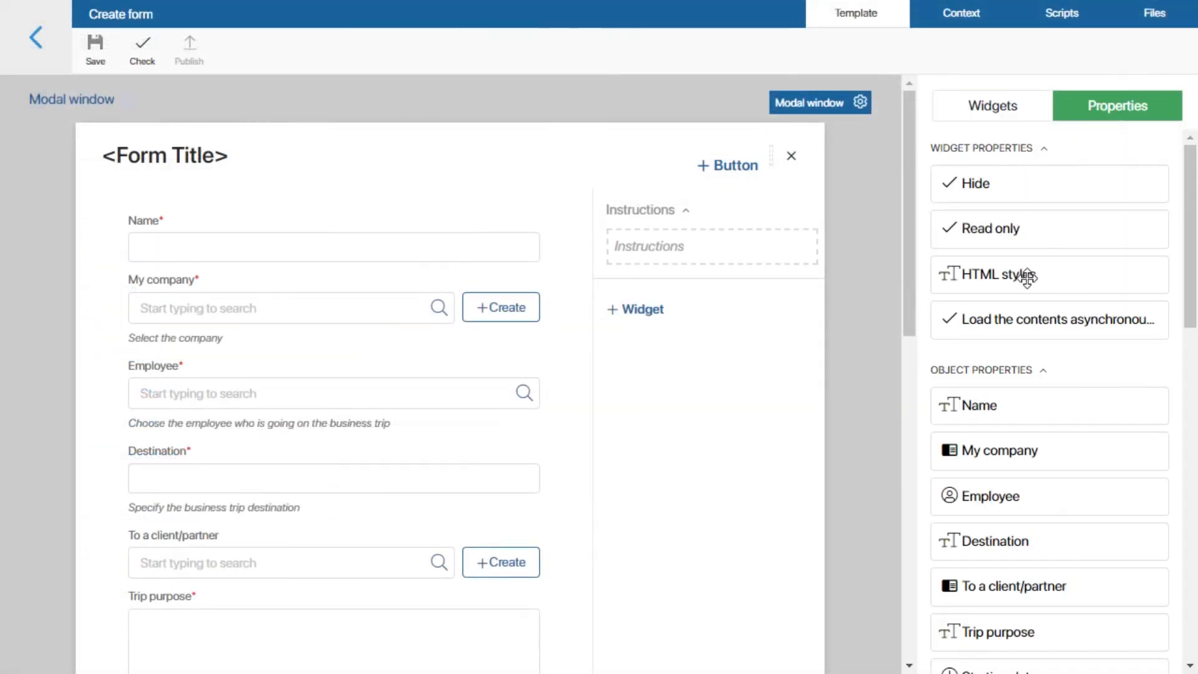
scroll(1024, 275, "down", 5)
left_click_drag(992, 330, 293, 452)
left_click(342, 383)
left_click(196, 540)
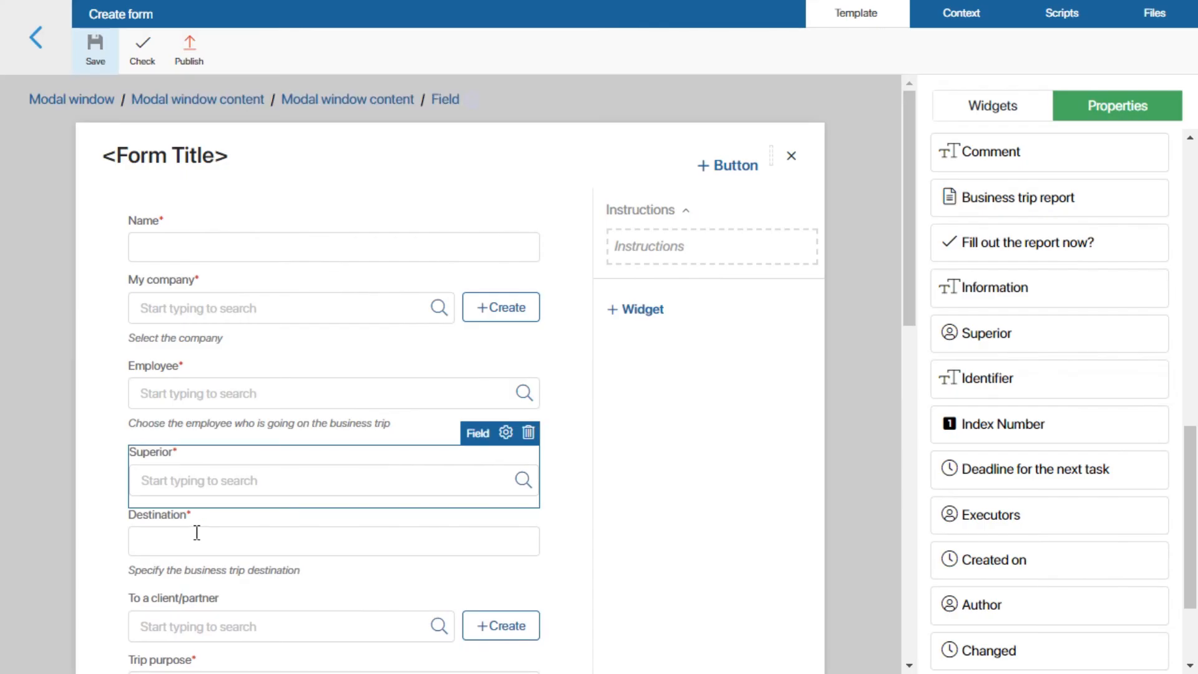
left_click(182, 44)
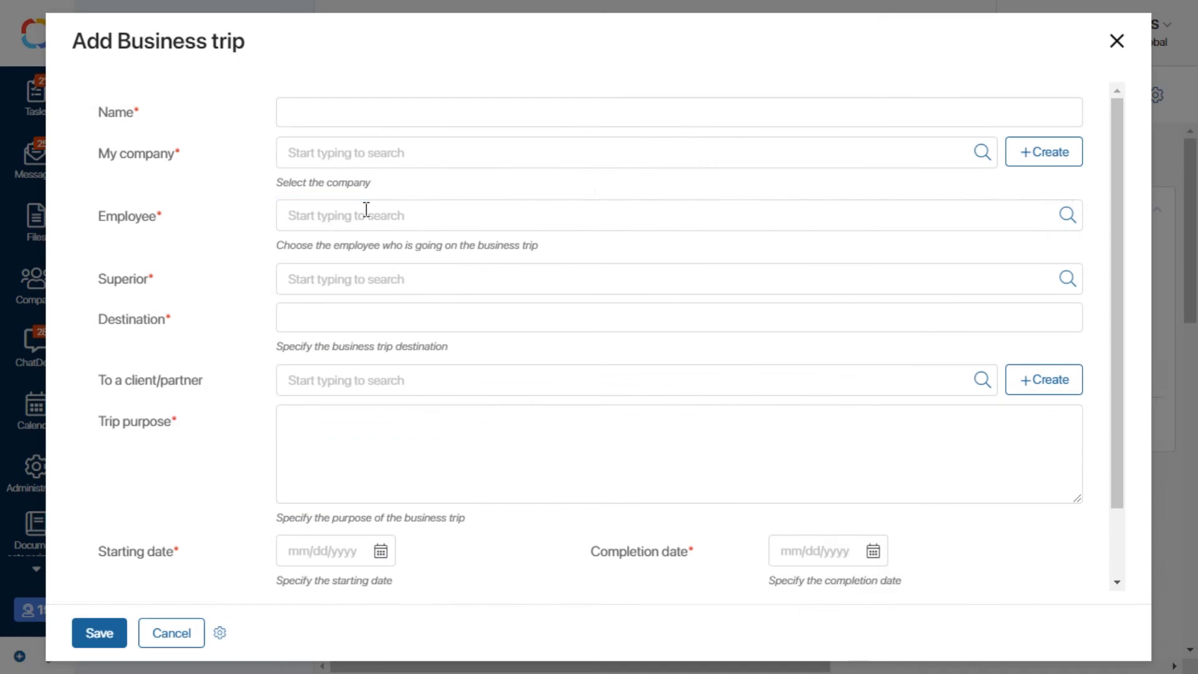
Test the new business trip form by choosing a user for Employee and another for Superior
left_click(366, 210)
type("br")
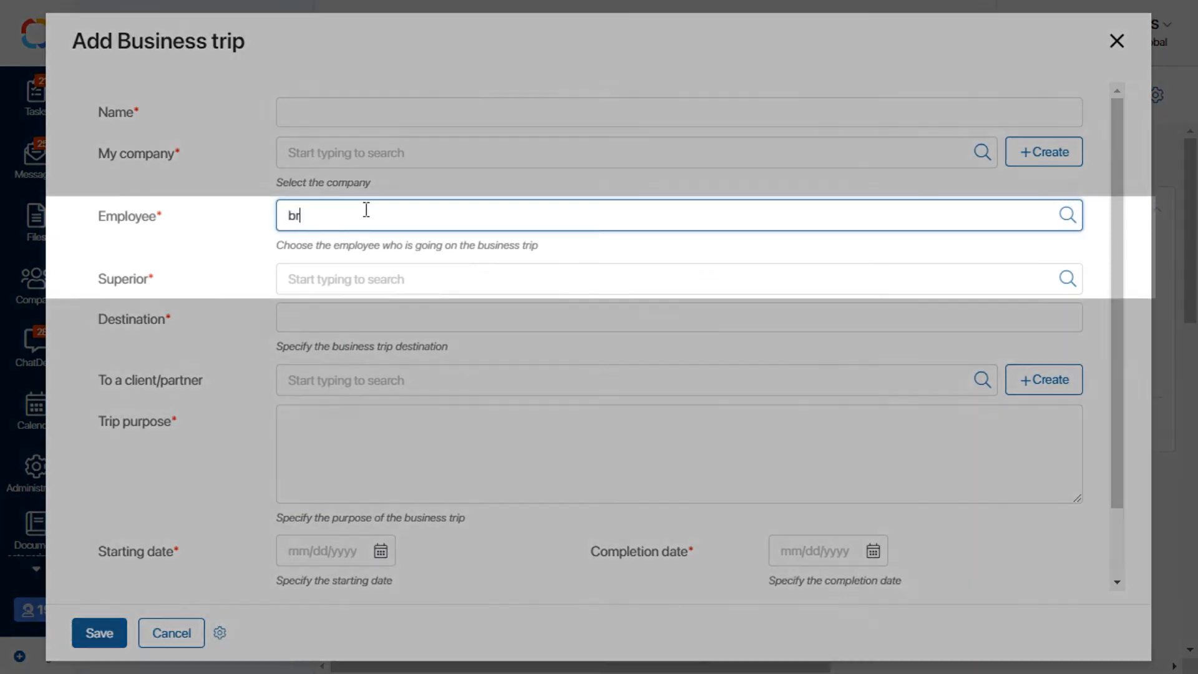
left_click(356, 260)
left_click(345, 277)
type("mi")
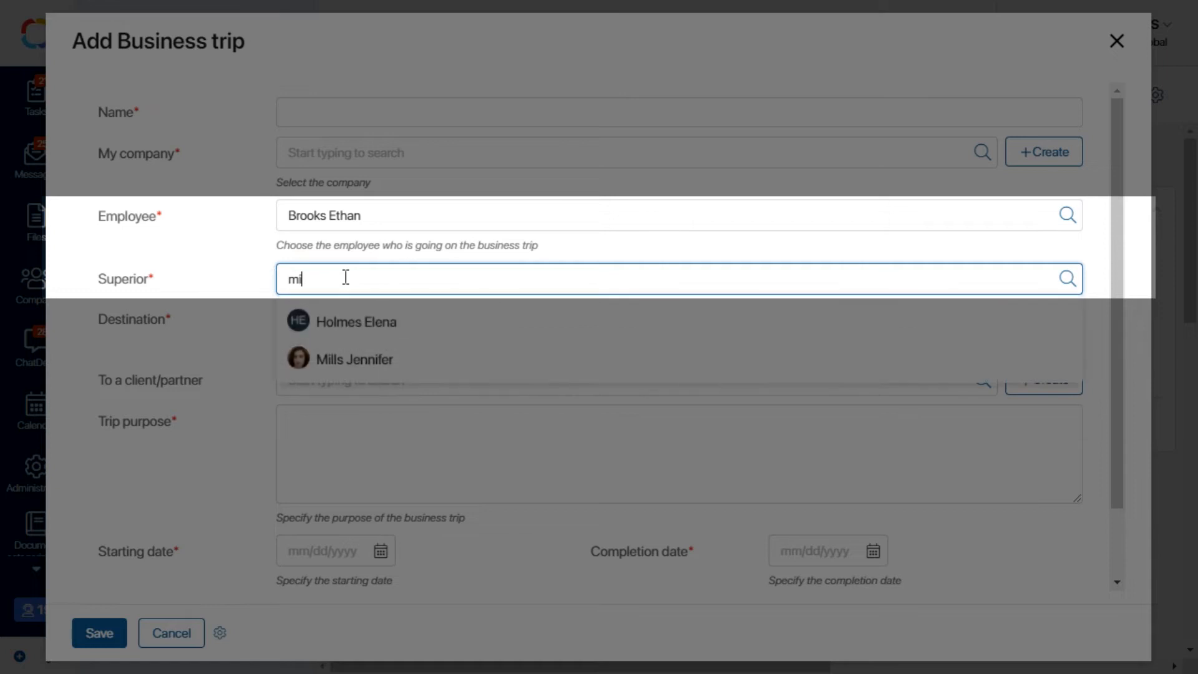
left_click(343, 326)
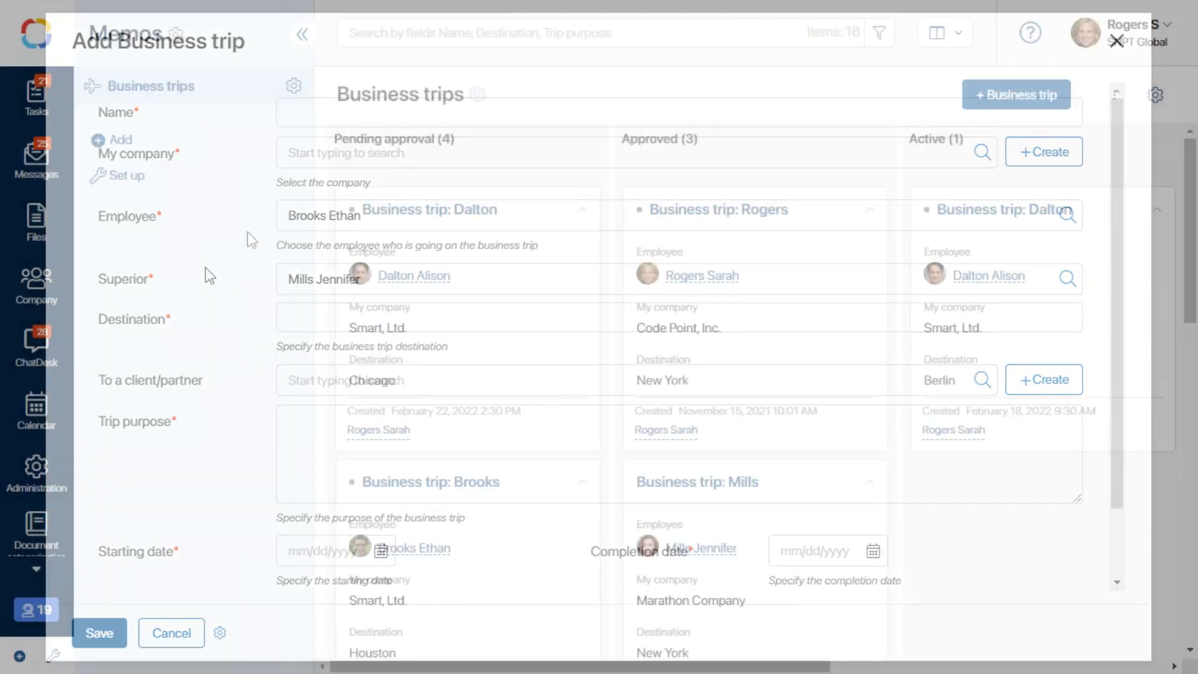
Add an async onInit function to the Create form's client scripts that sets employee to the current user and superior to that employee's first chief, superiors[0]
left_click(292, 88)
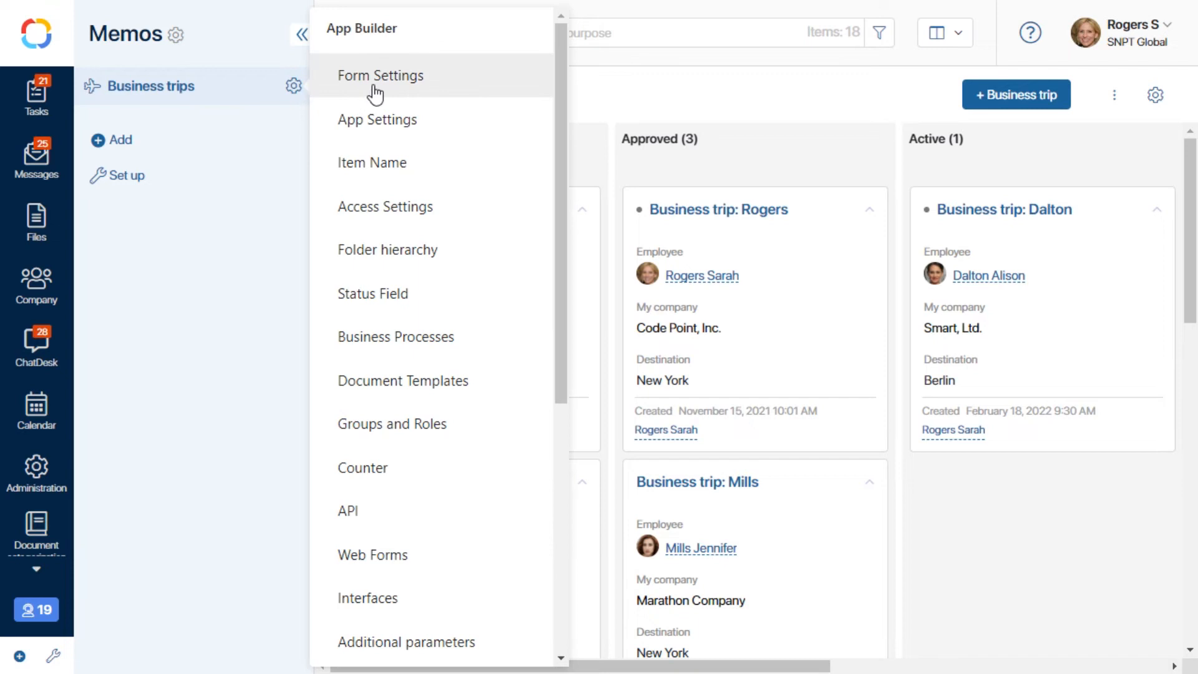
left_click(337, 86)
left_click(156, 84)
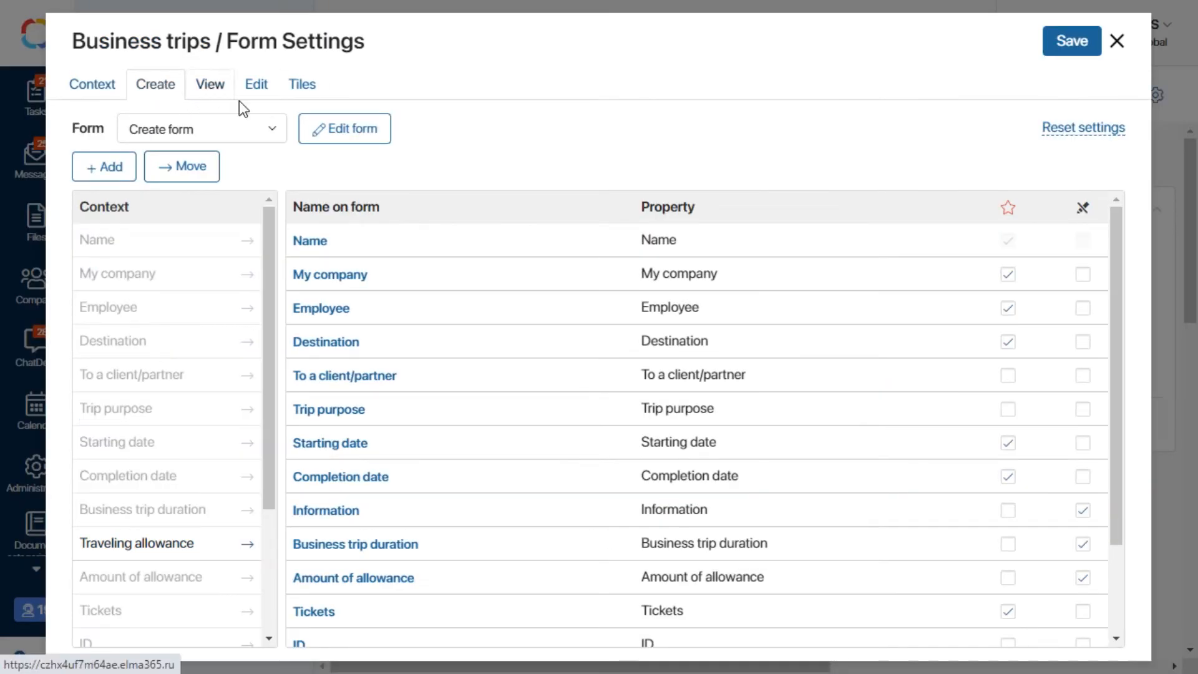
left_click(336, 133)
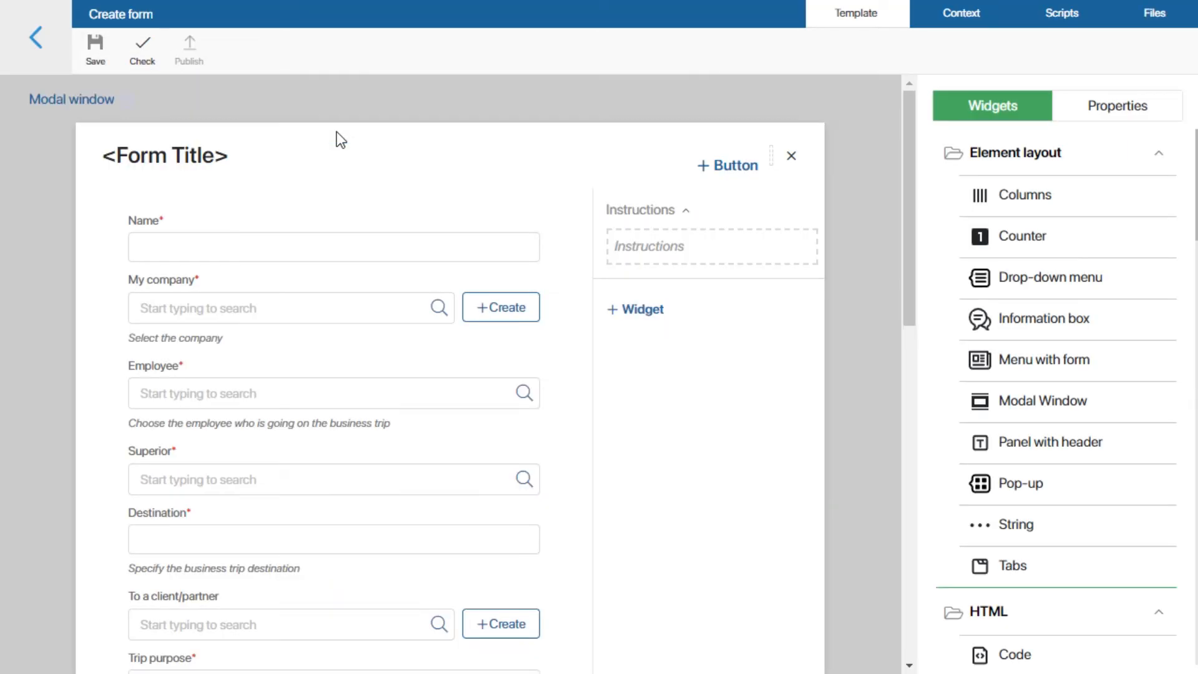
left_click(1023, 14)
type("async function onInit() {")
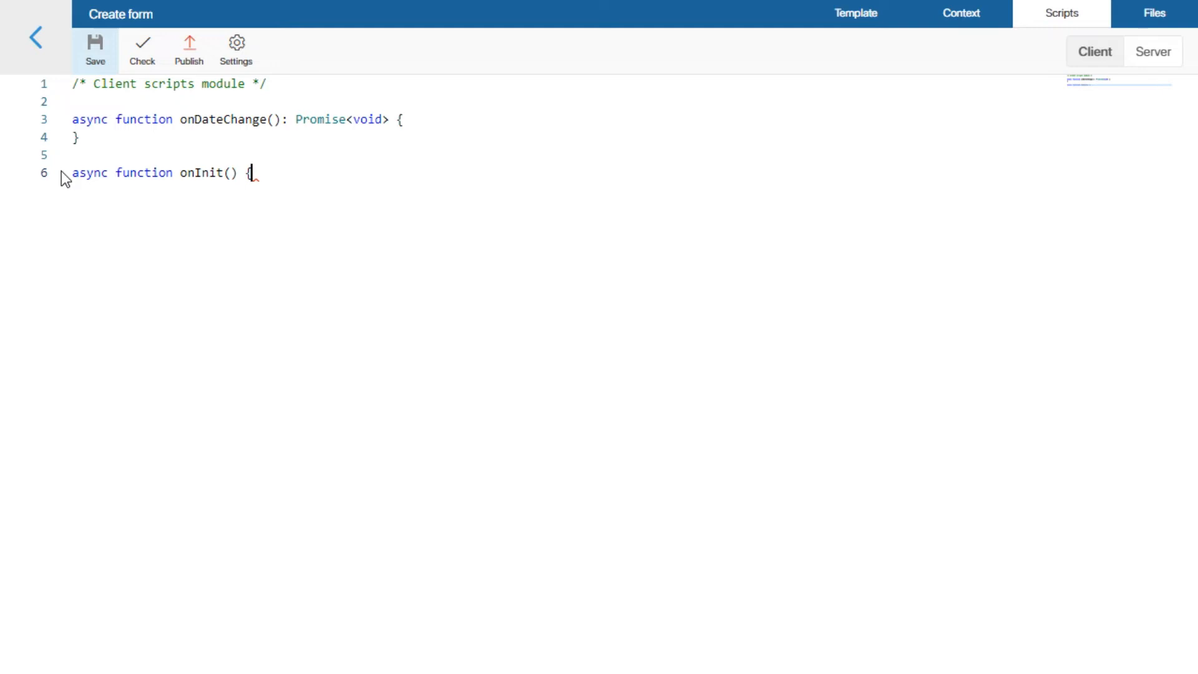
key("Return")
type("Context.data.employee = await System.users.getCurrentUser();")
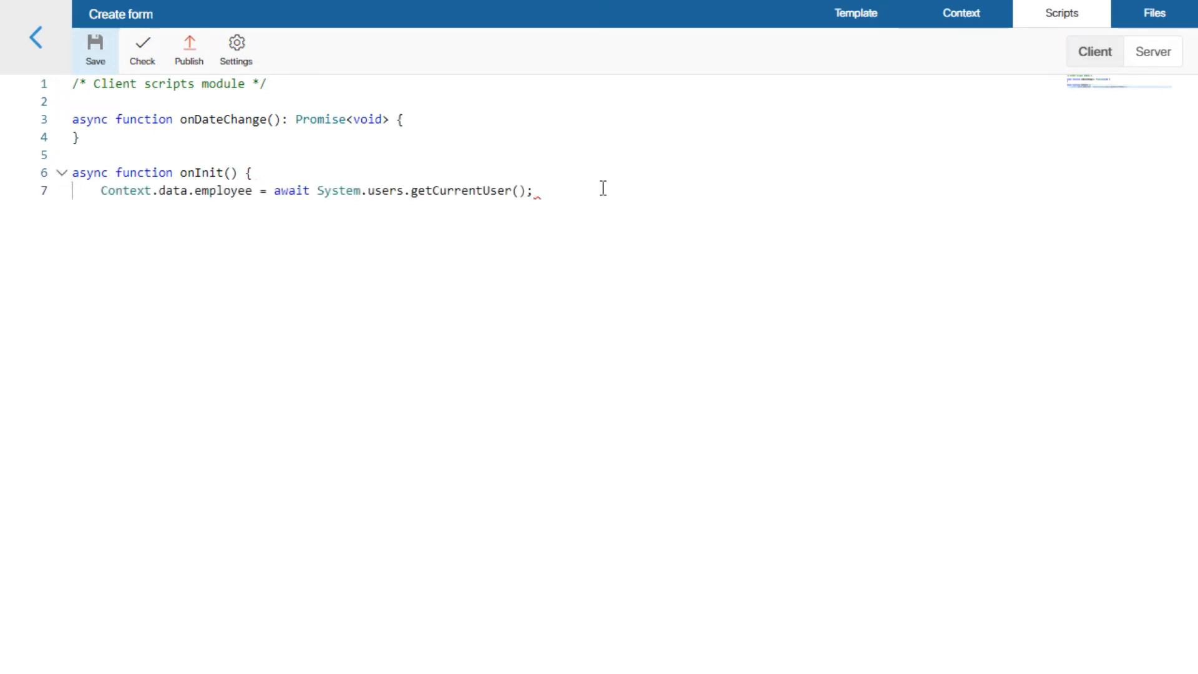
key("Return")
type("if(Context.data.employee){     const superiors = await Context.data.employee.getChiefs();     if (superiors){         Context.data.superior = superiors[0];     } } }")
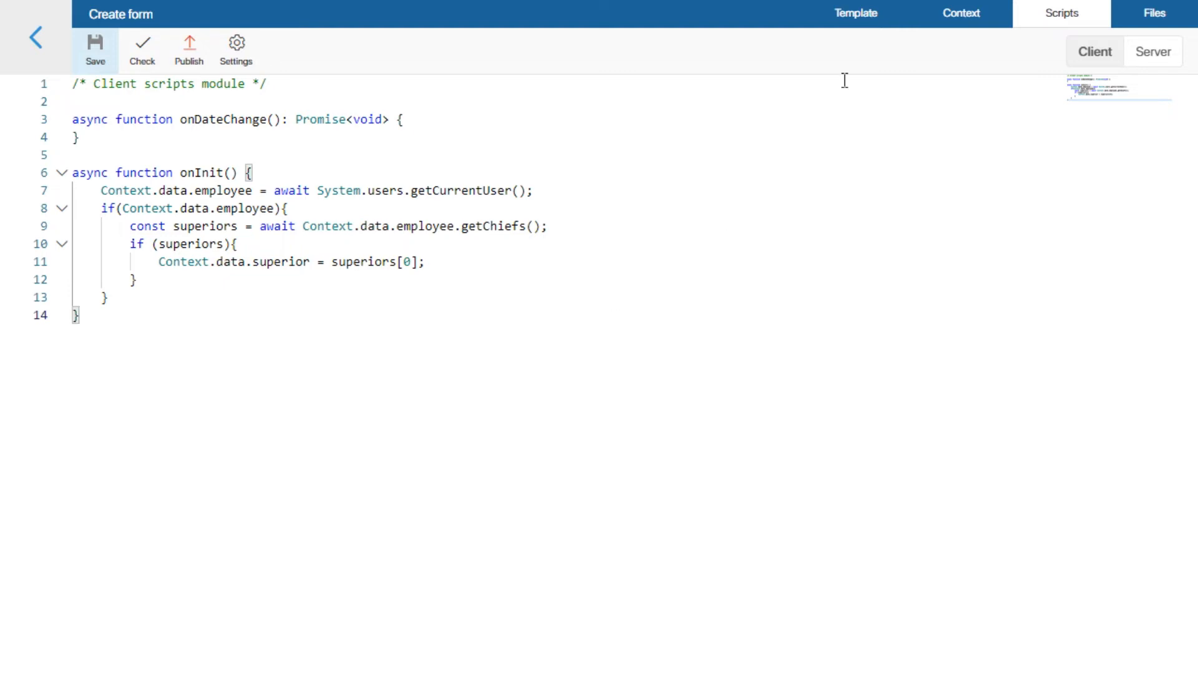
Make the Employee field on the Create form template optional and read-only, and publish the form
left_click(863, 23)
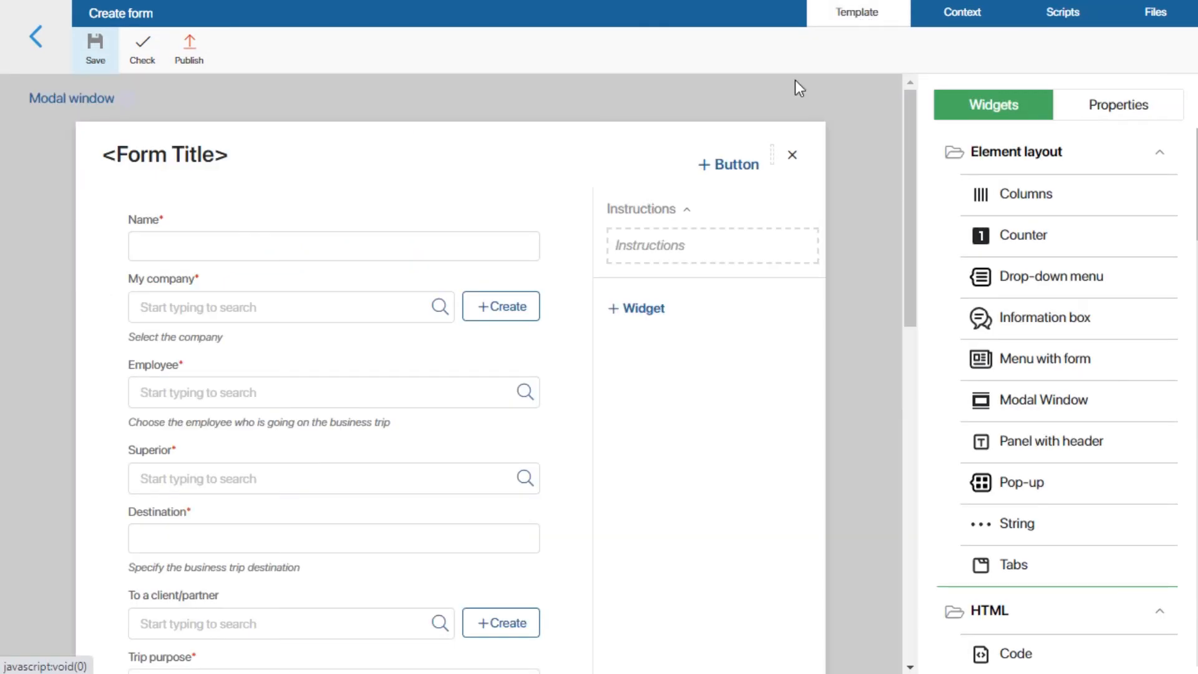
left_click(353, 368)
left_click(504, 347)
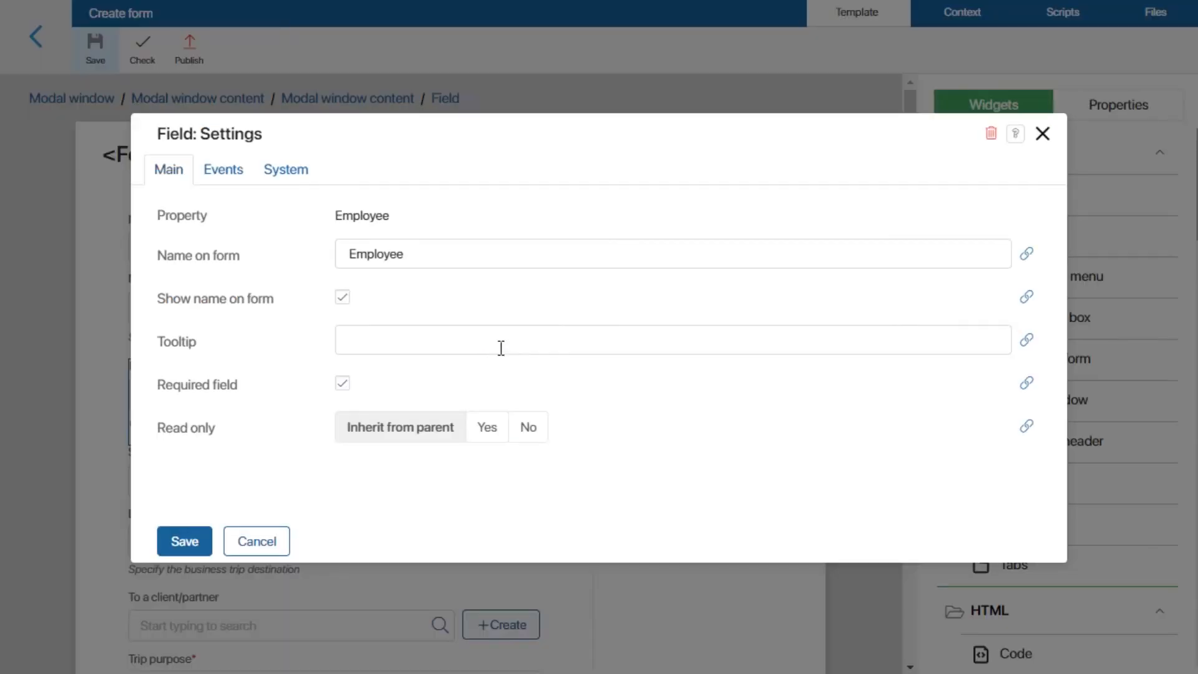
left_click(342, 383)
left_click(487, 426)
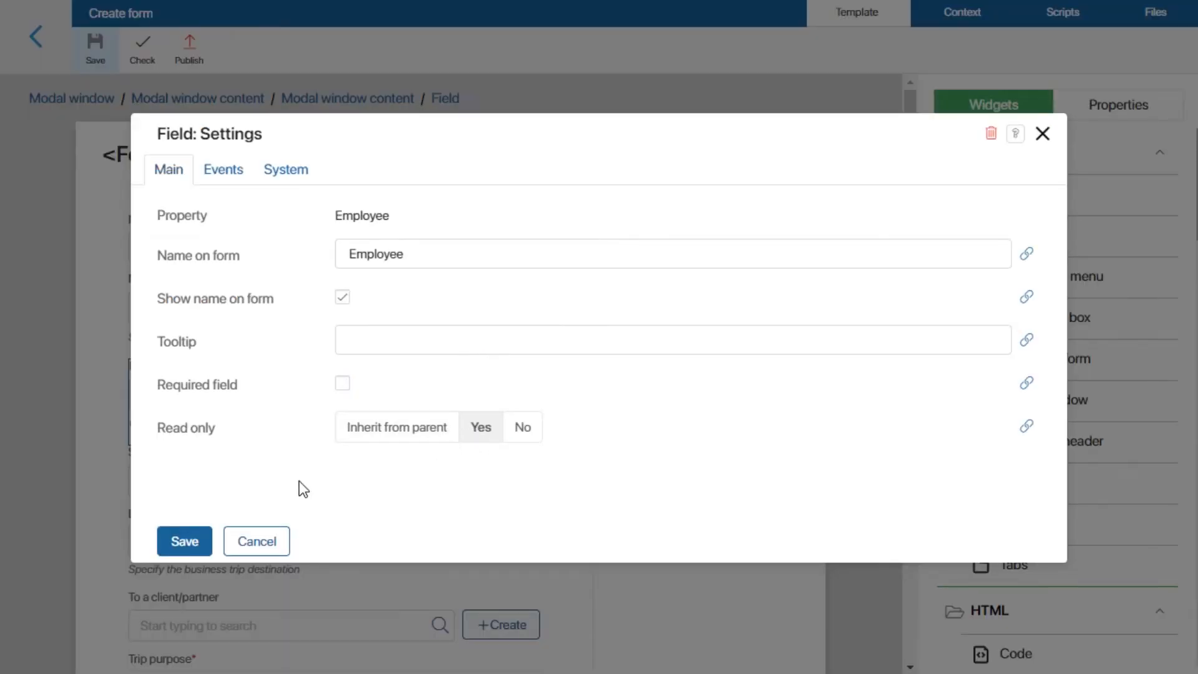
left_click(166, 537)
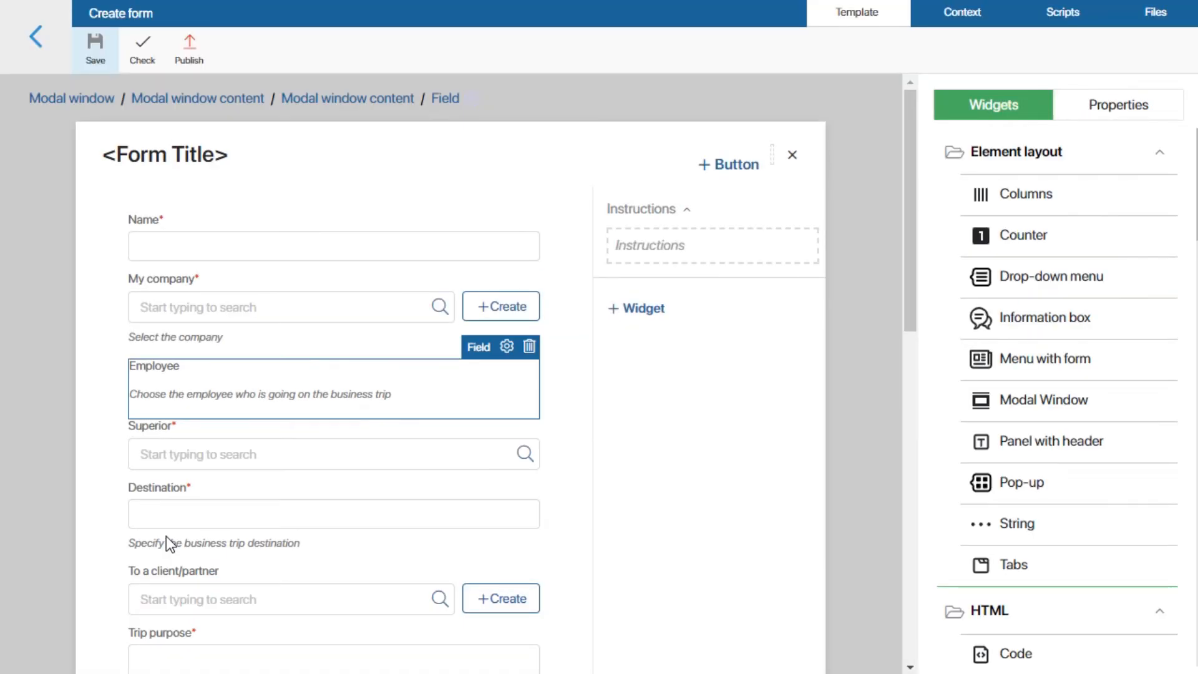
left_click(199, 436)
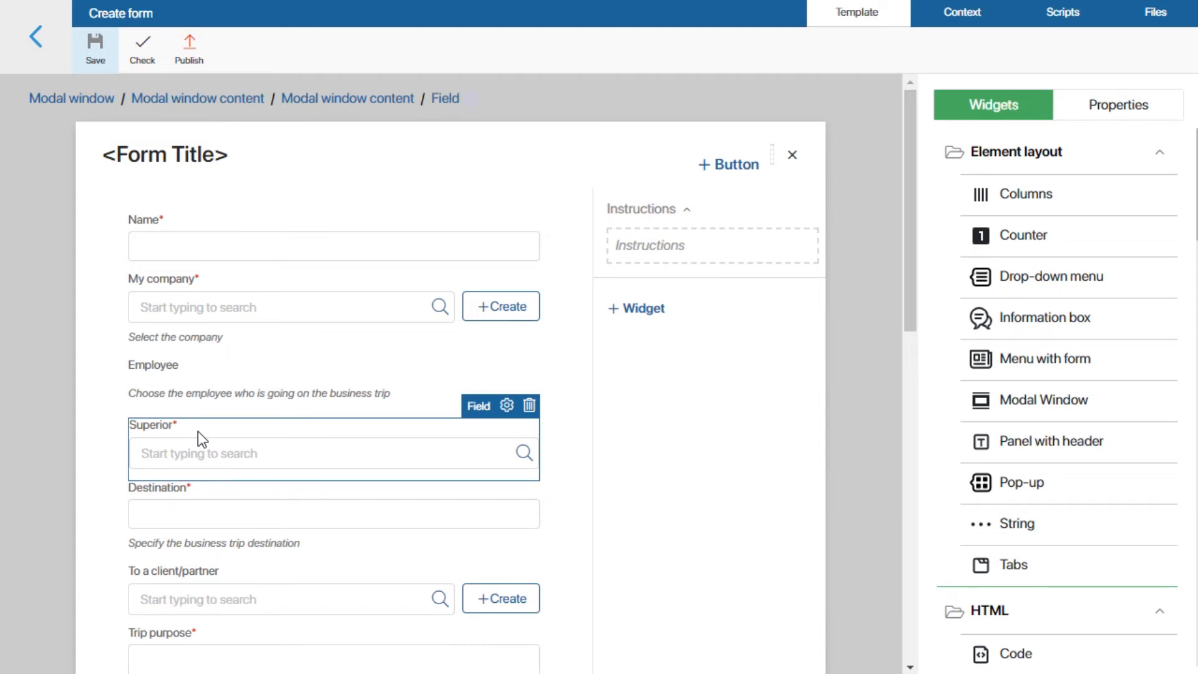
left_click(189, 48)
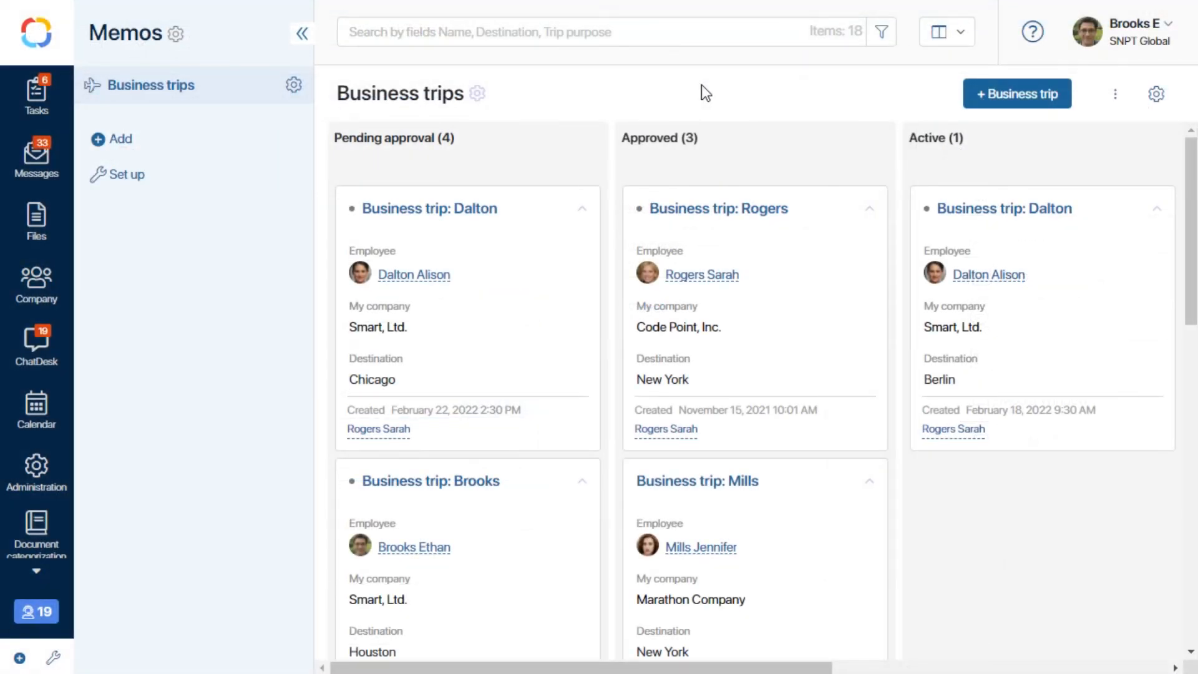
Test the new business trip form from another user's account by picking a different user as Superior
left_click(986, 101)
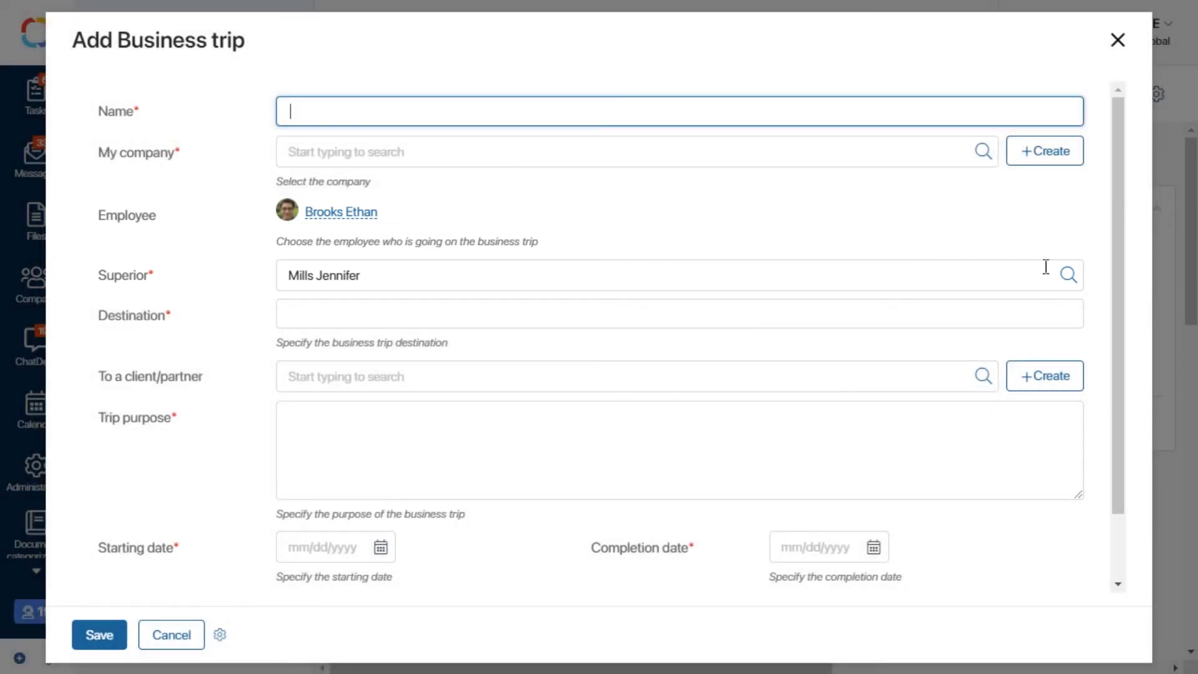
left_click(1063, 274)
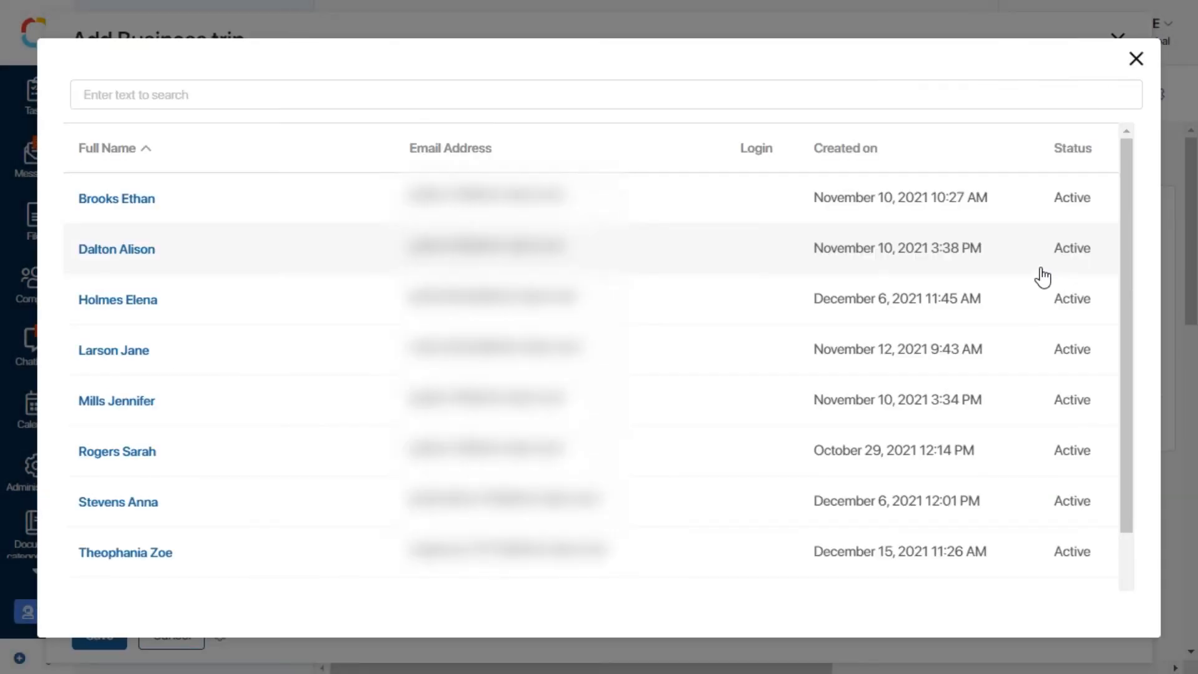
left_click(244, 446)
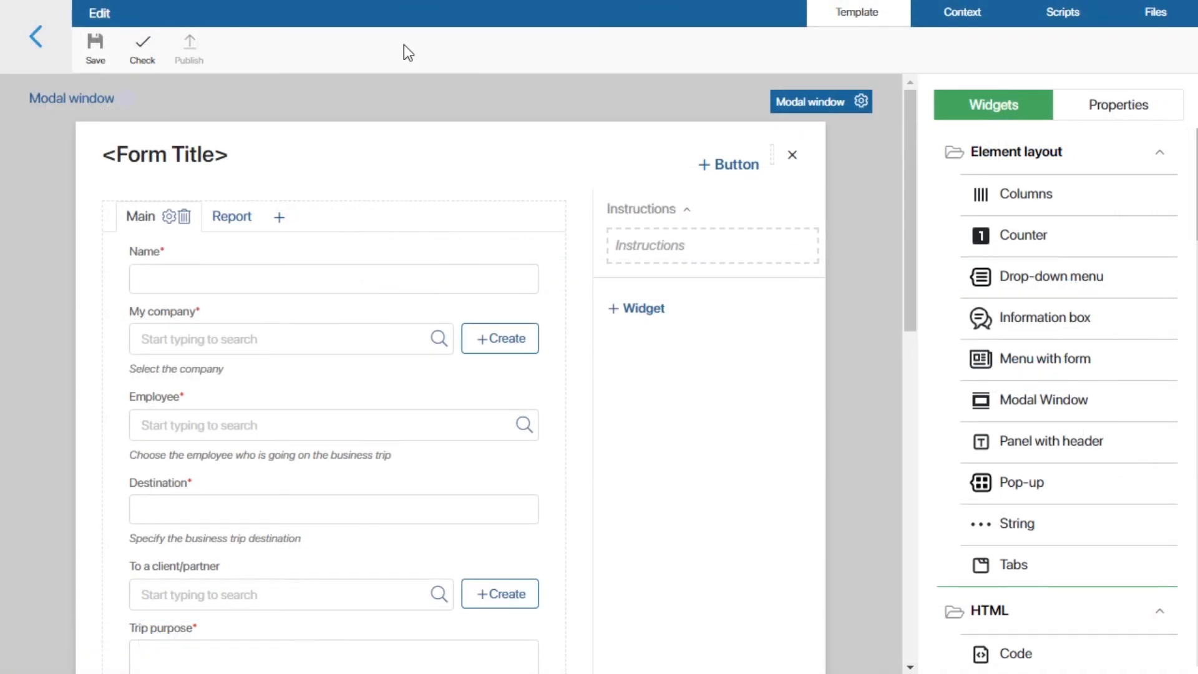
Examine the visibility condition of the Report tab in the Business trips Edit form template
left_click(228, 223)
left_click(231, 220)
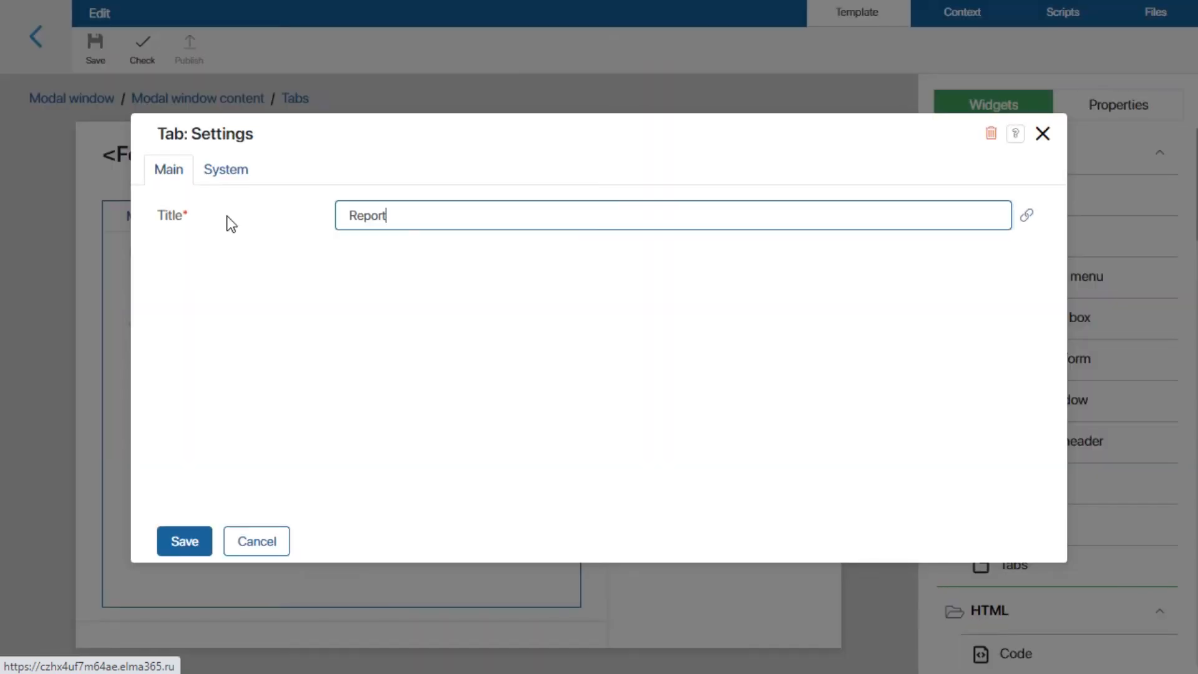
left_click(236, 175)
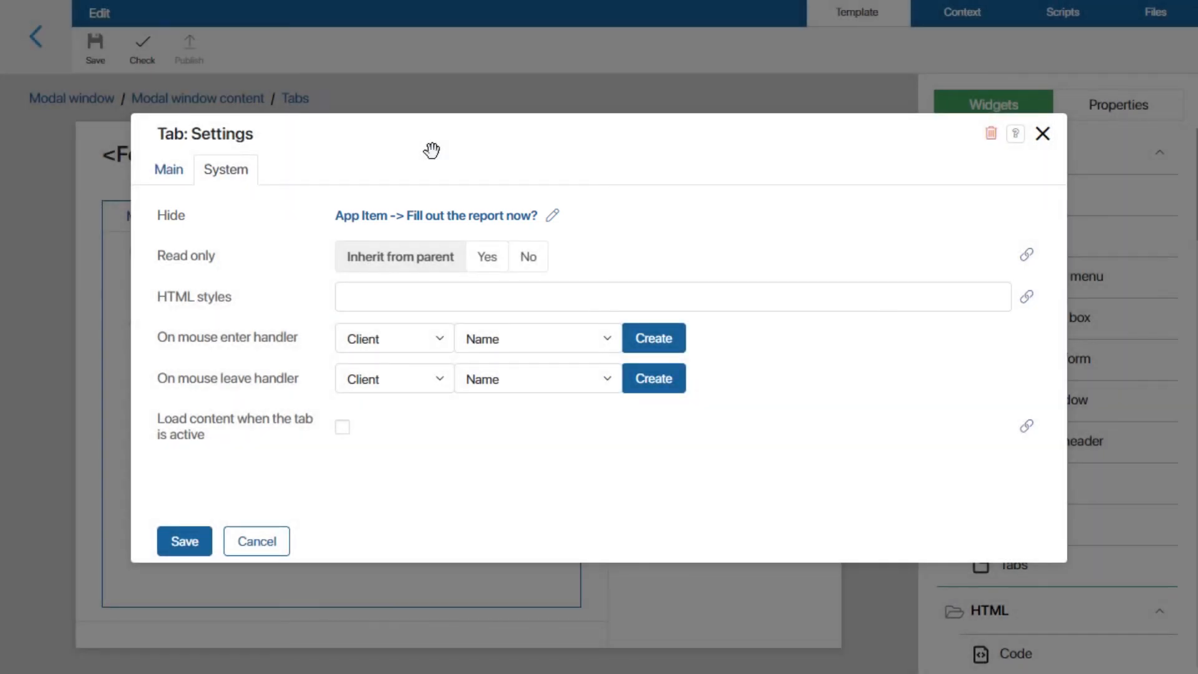
left_click(1042, 133)
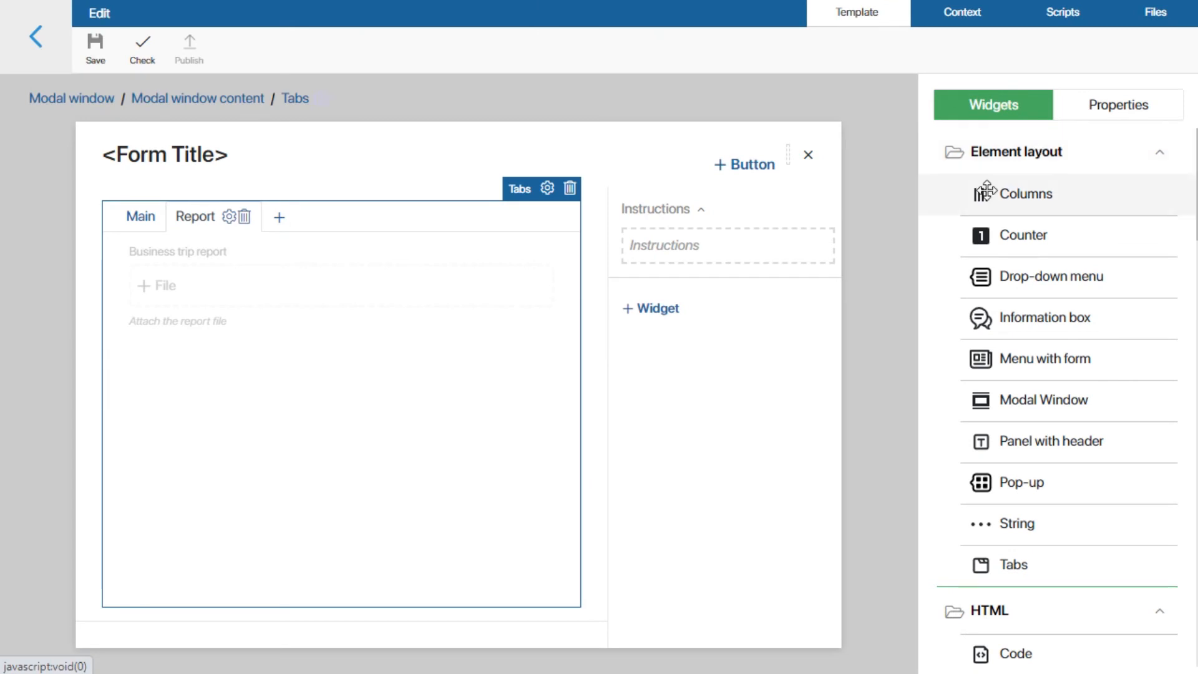
left_click(484, 324)
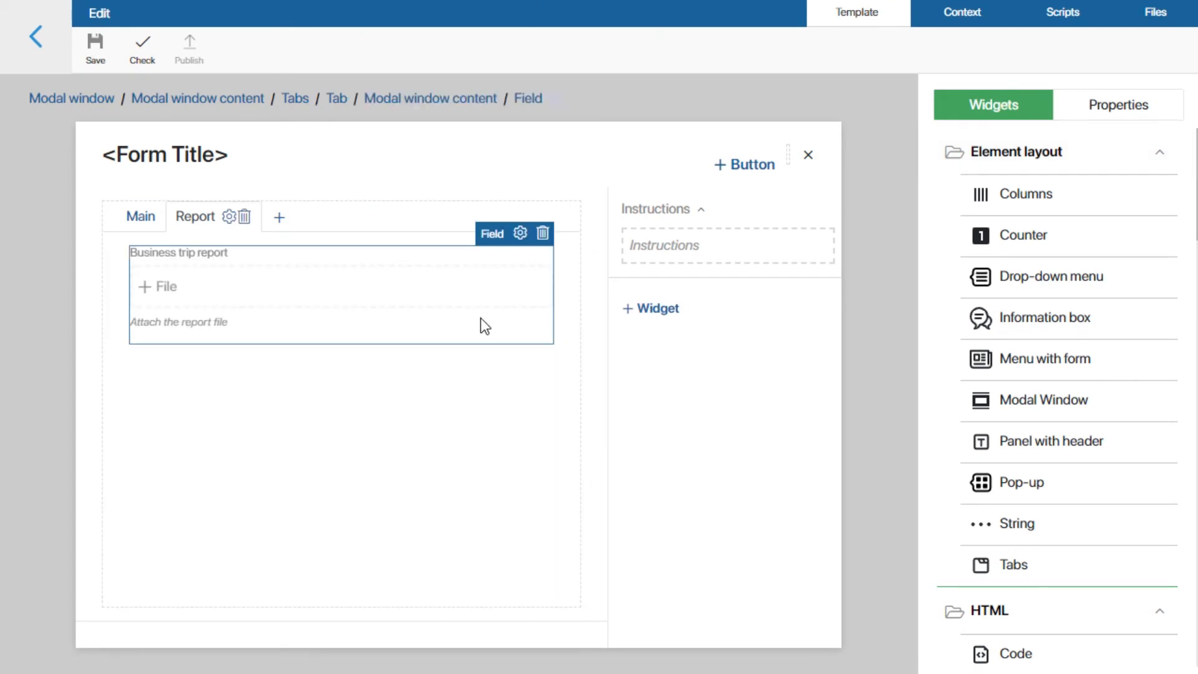
left_click(521, 234)
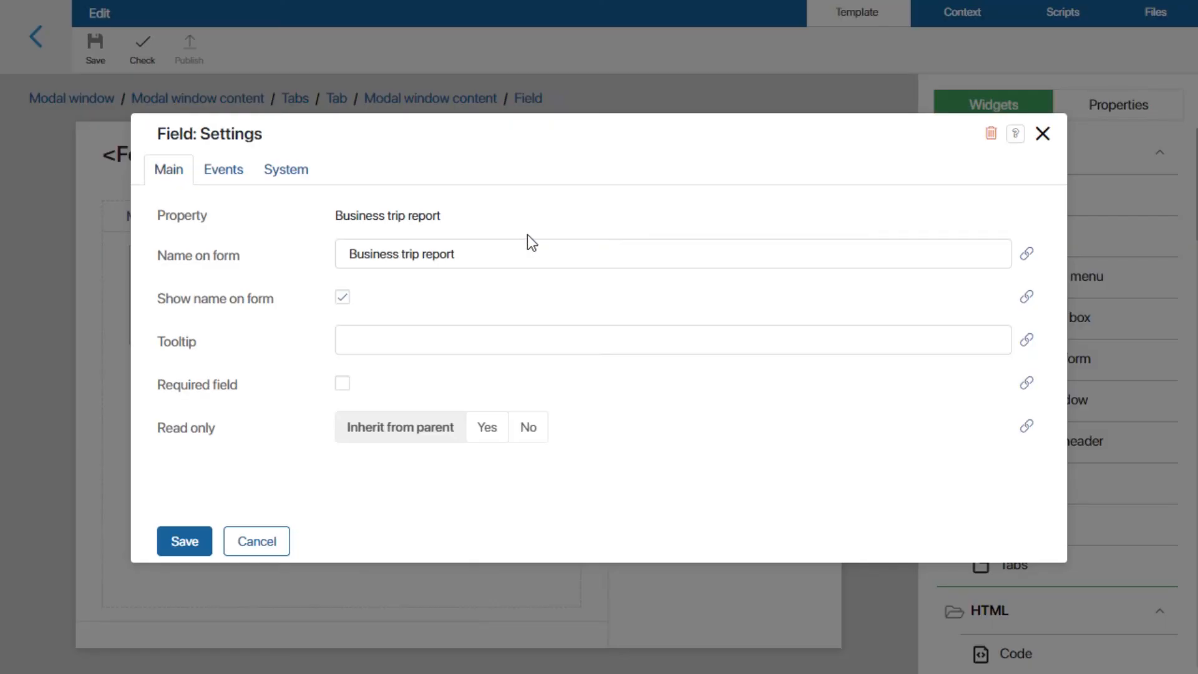
left_click(1024, 384)
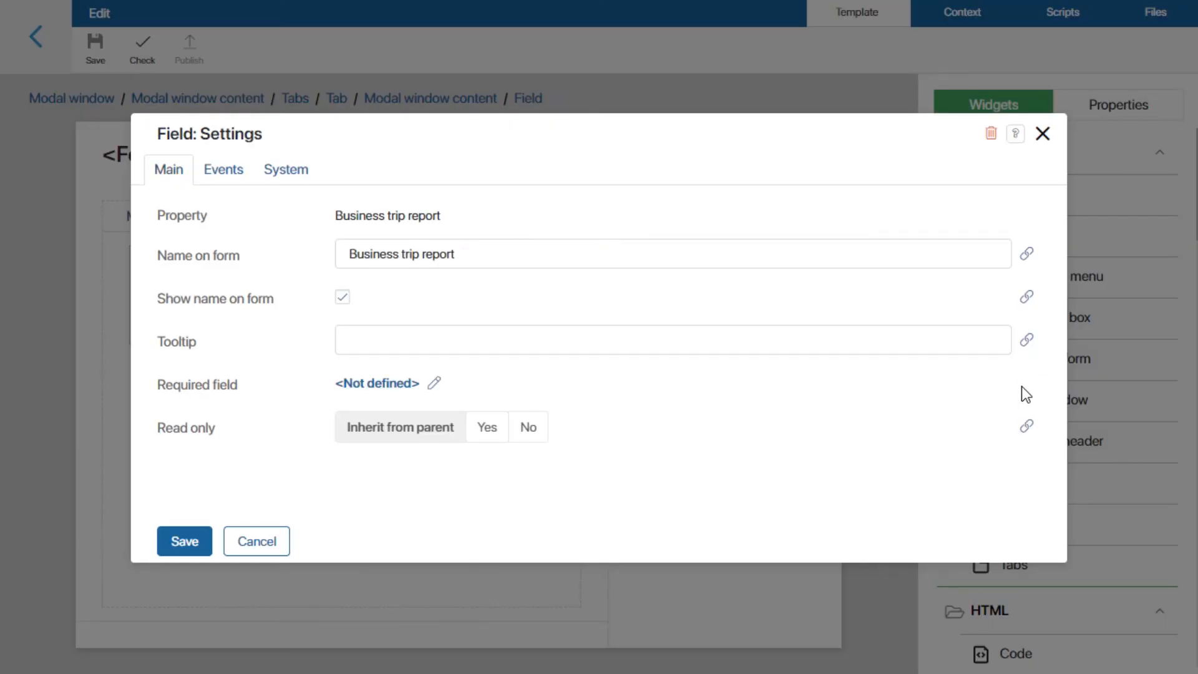
left_click(397, 403)
left_click(244, 334)
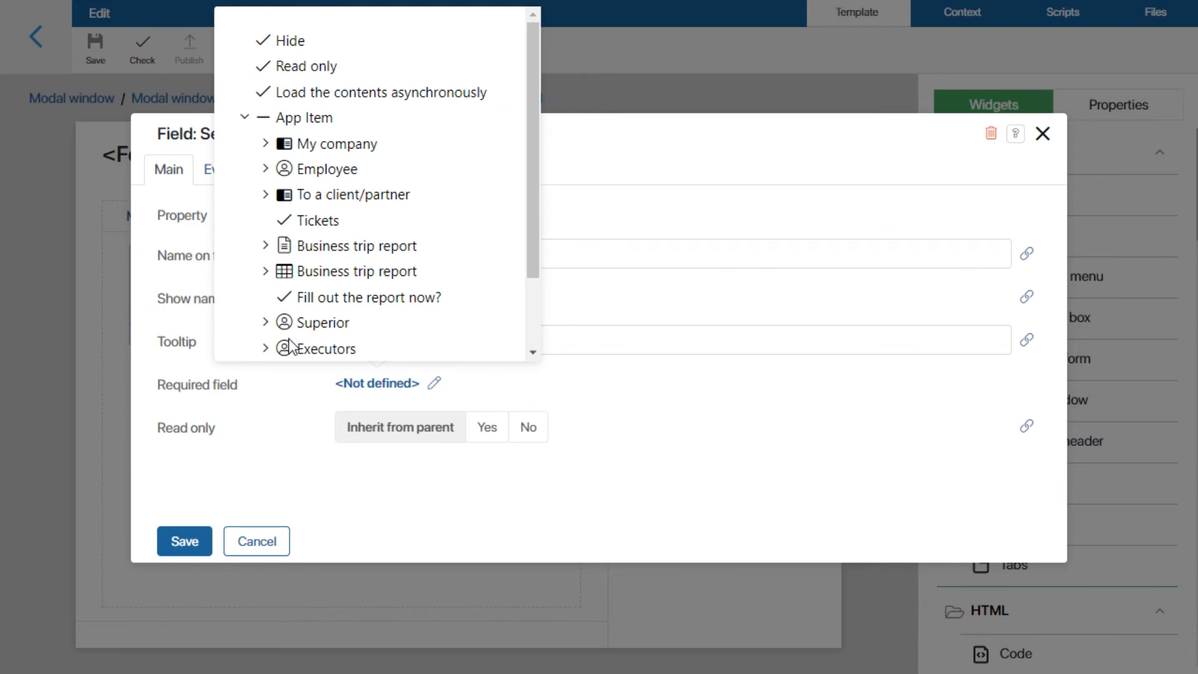
left_click(608, 430)
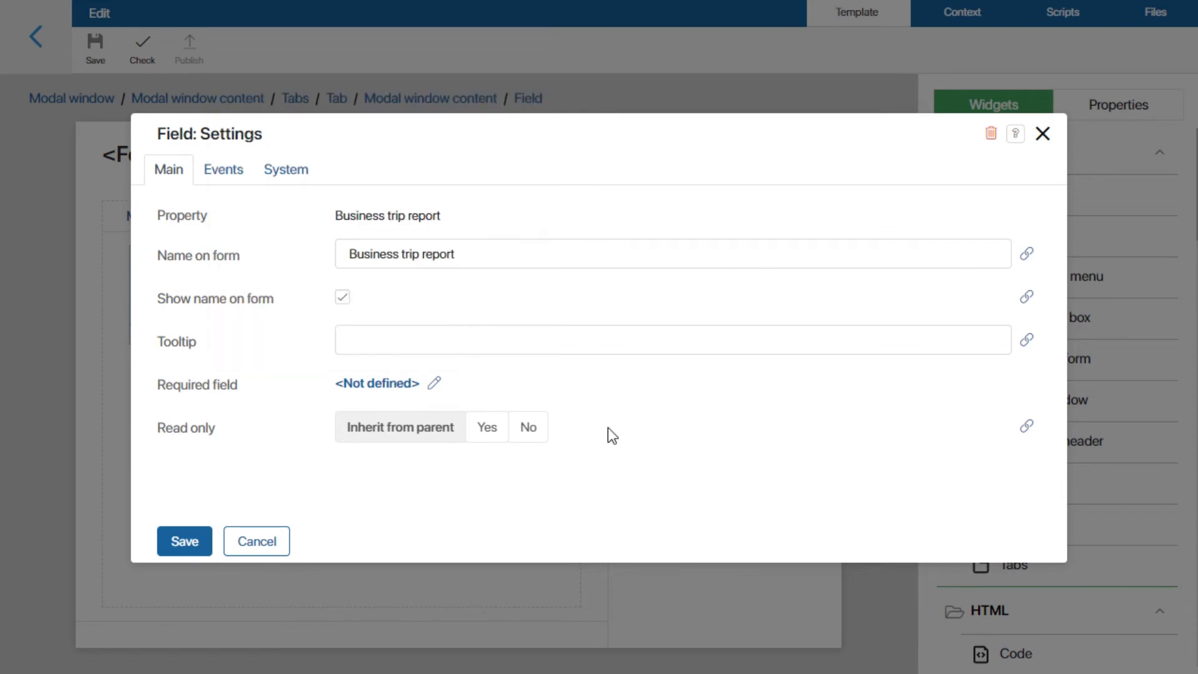
left_click(277, 542)
Create a Yes/No switch property named Required field parameter in the Business trips form settings, using radio buttons with No as the default
left_click(36, 38)
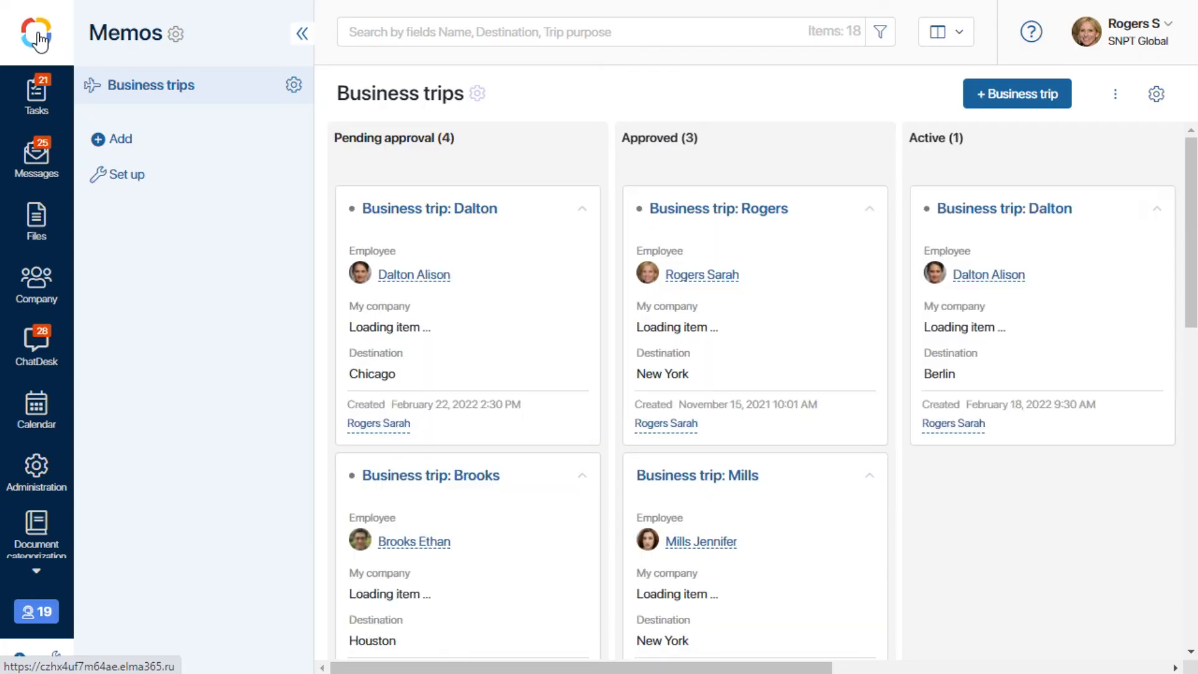
left_click(293, 85)
left_click(372, 77)
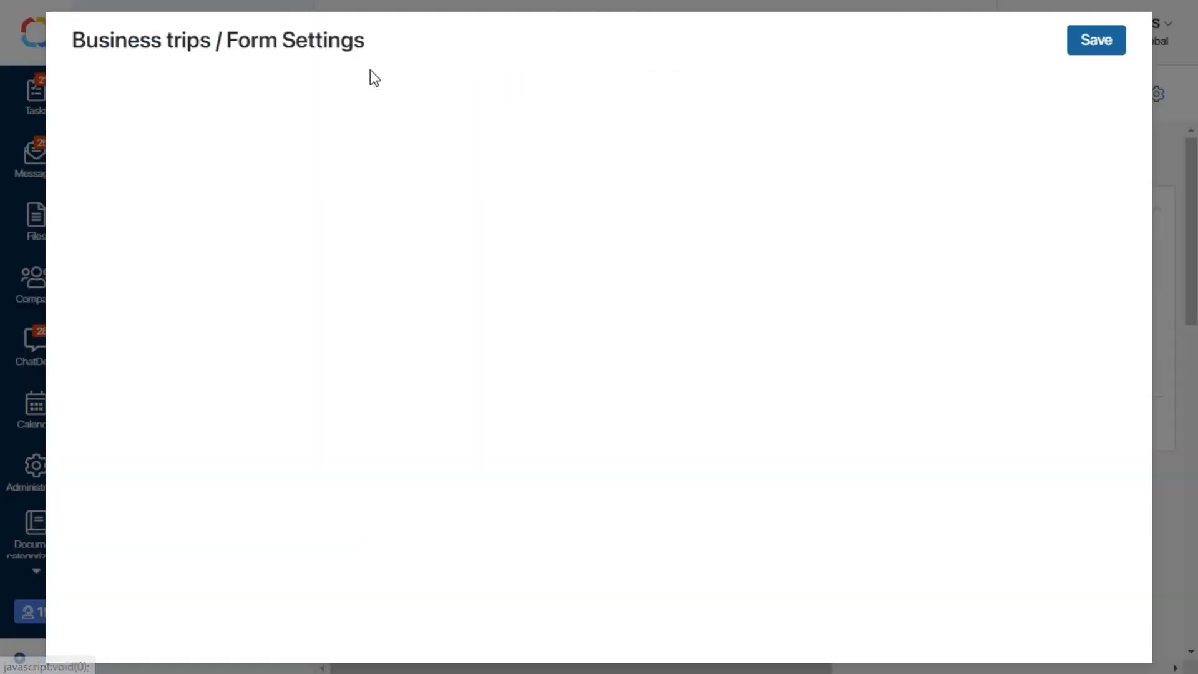
left_click(1091, 134)
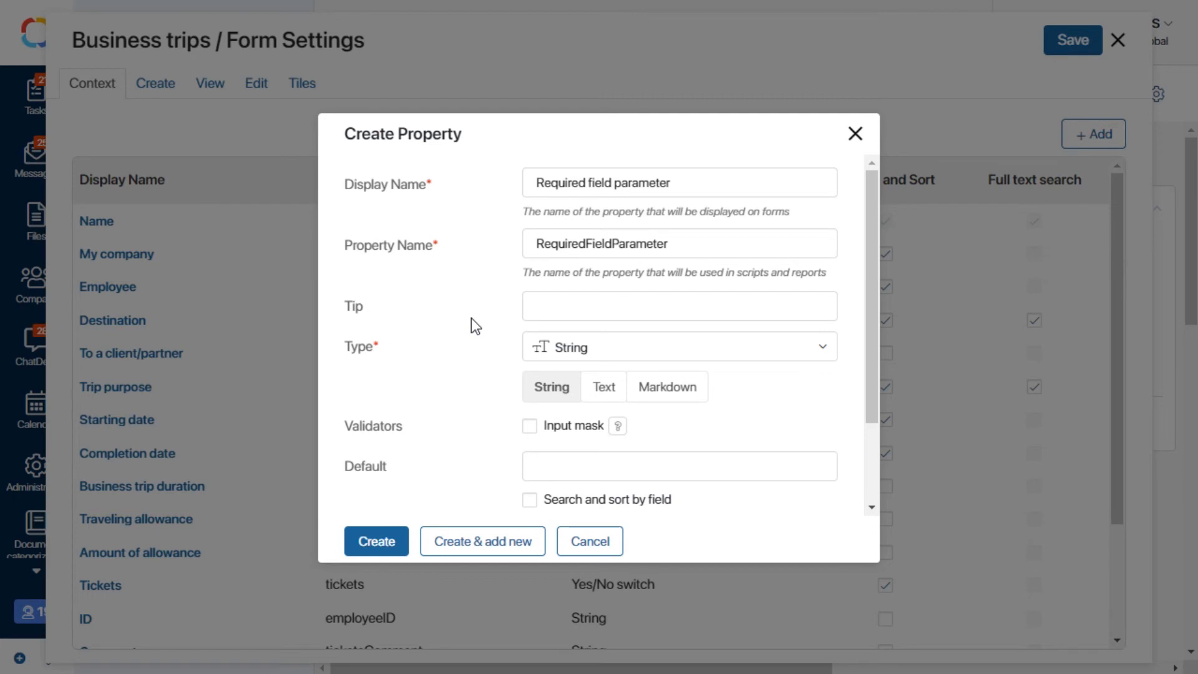
left_click(609, 347)
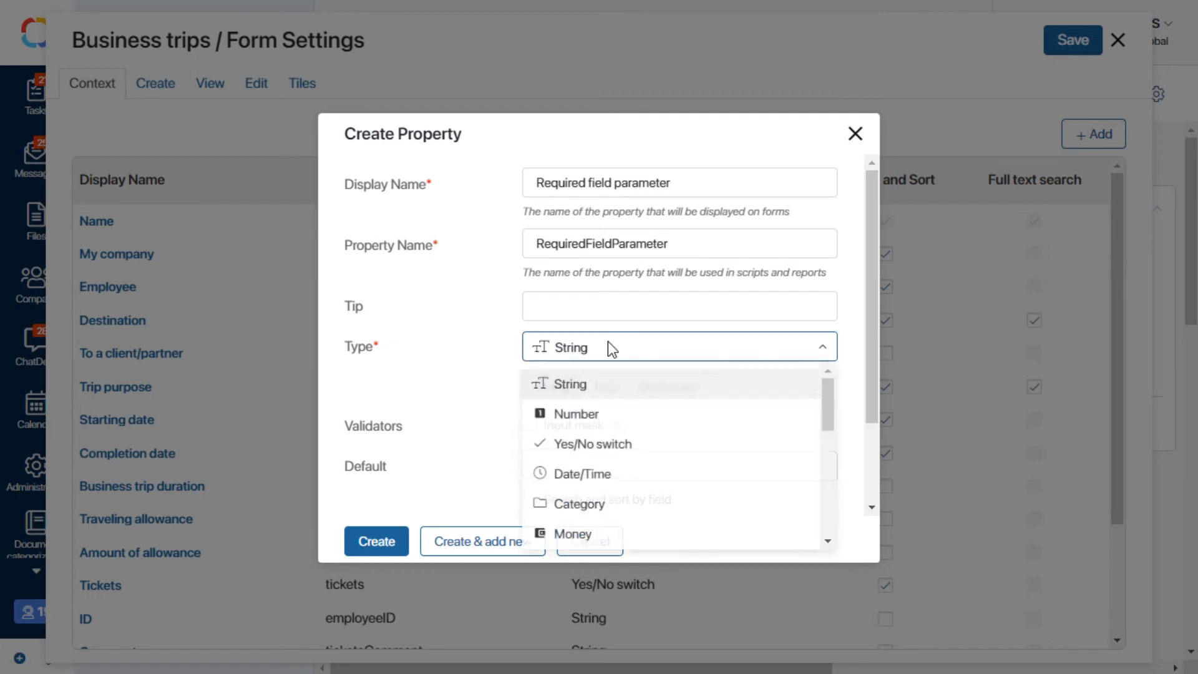
left_click(608, 444)
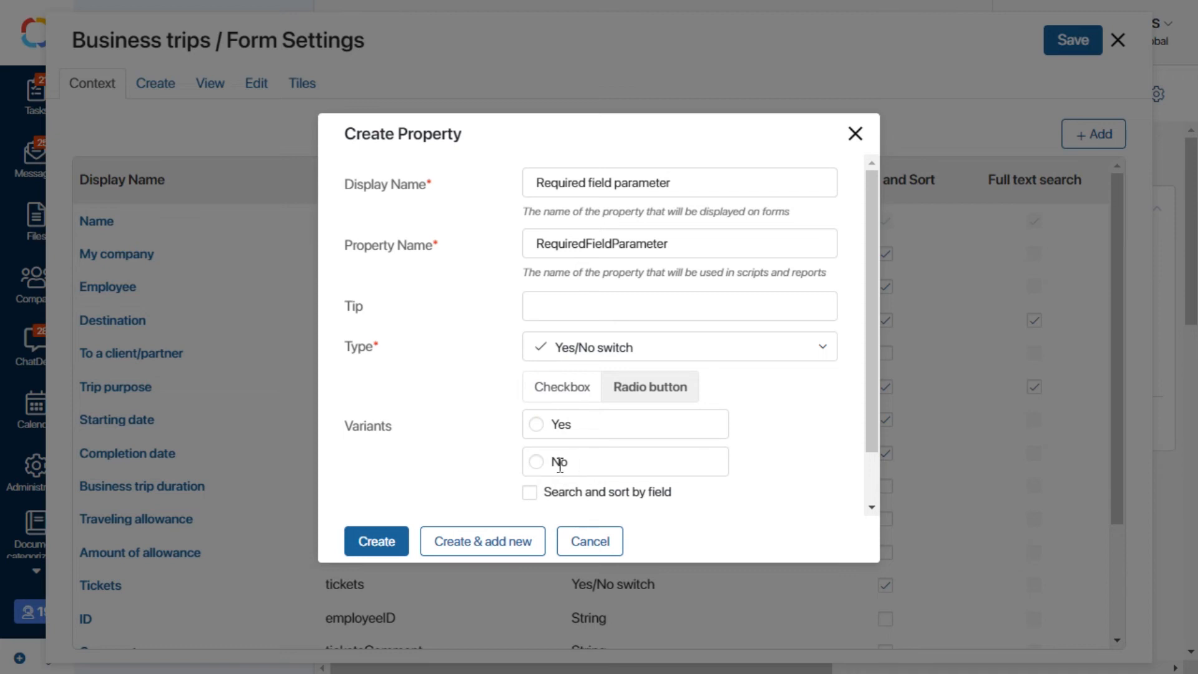
left_click(536, 461)
left_click(382, 539)
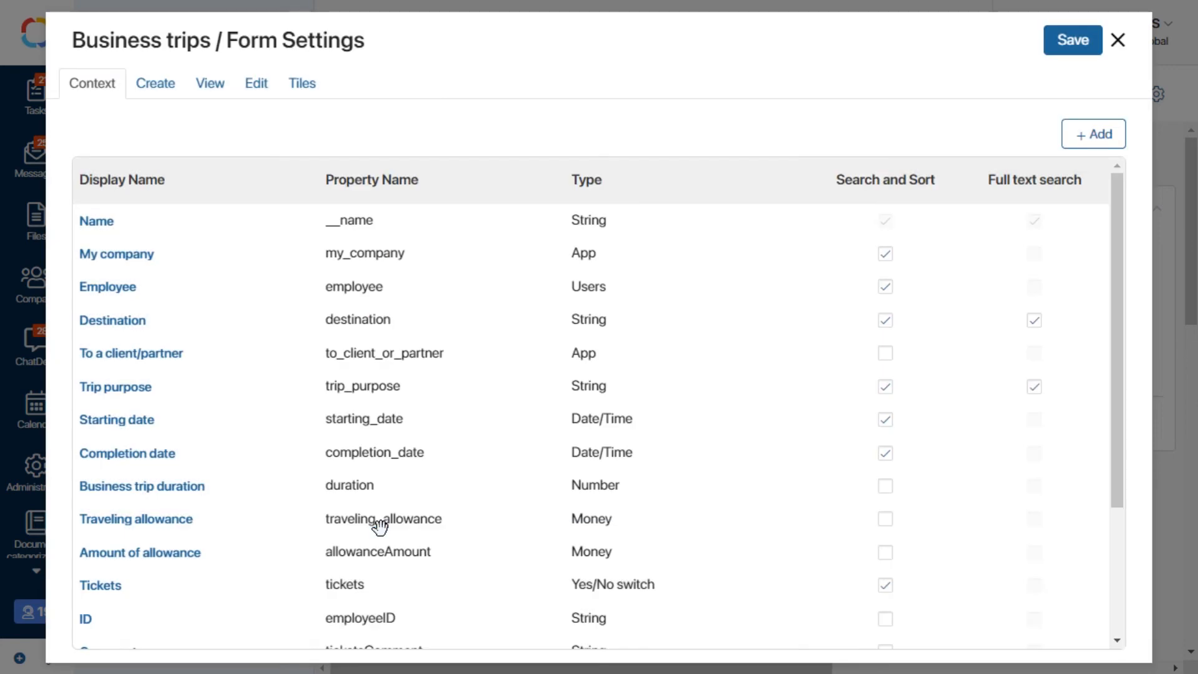
Create a client value change handler named Required_field for the "Fill out the report now?" field on the Edit form and open its script
left_click(257, 85)
left_click(337, 130)
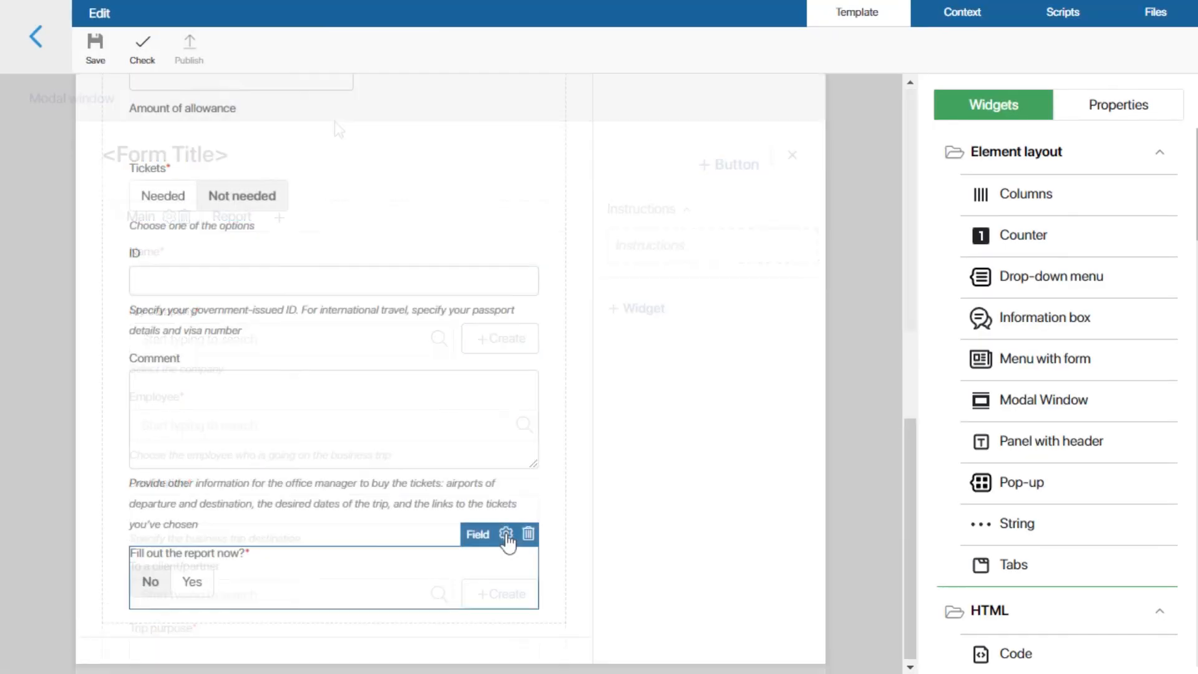
left_click(506, 535)
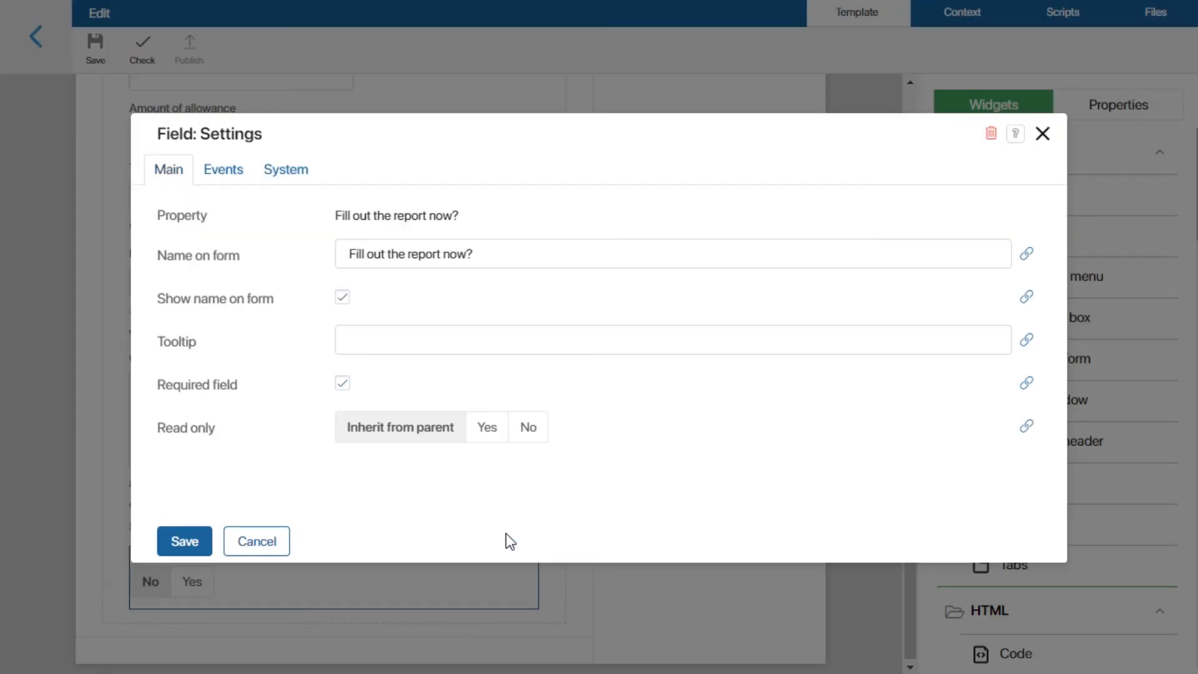
left_click(248, 177)
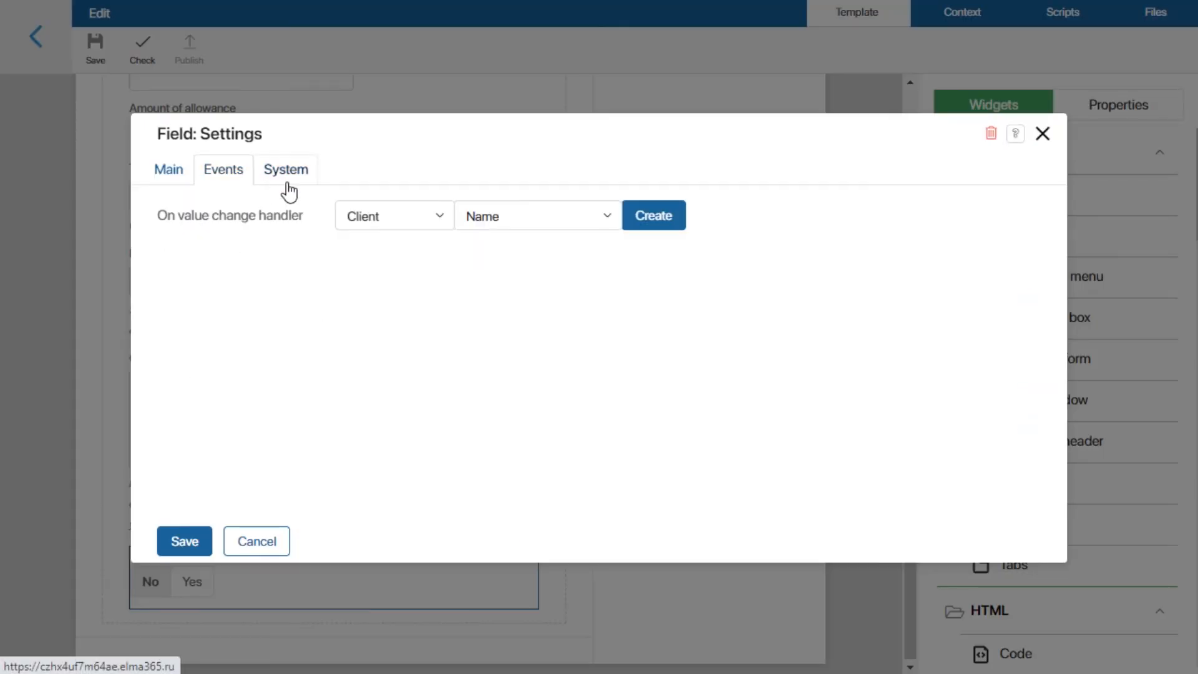
left_click(648, 228)
type("Required_field")
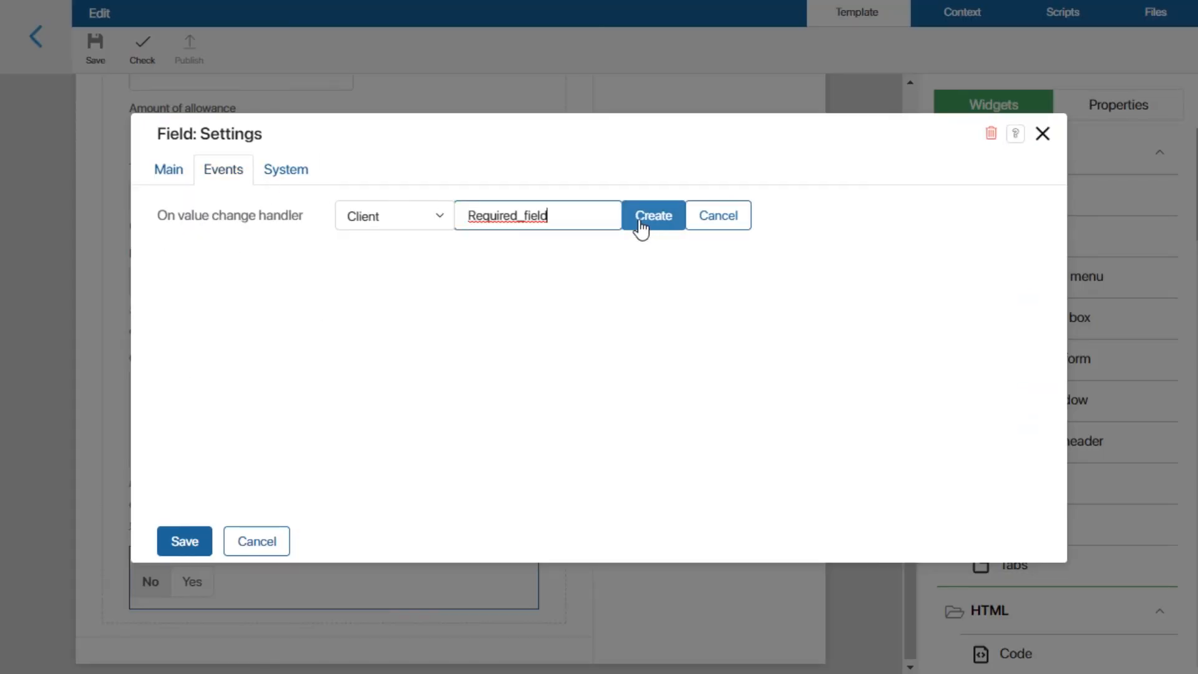
left_click(641, 229)
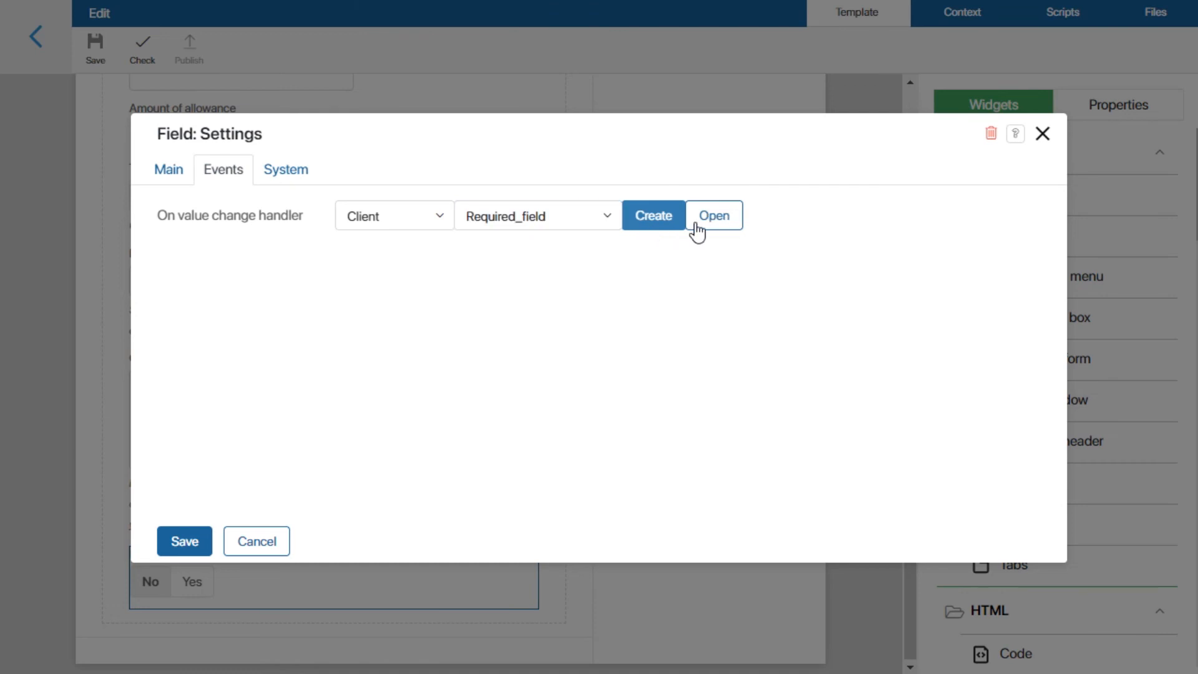
left_click(730, 217)
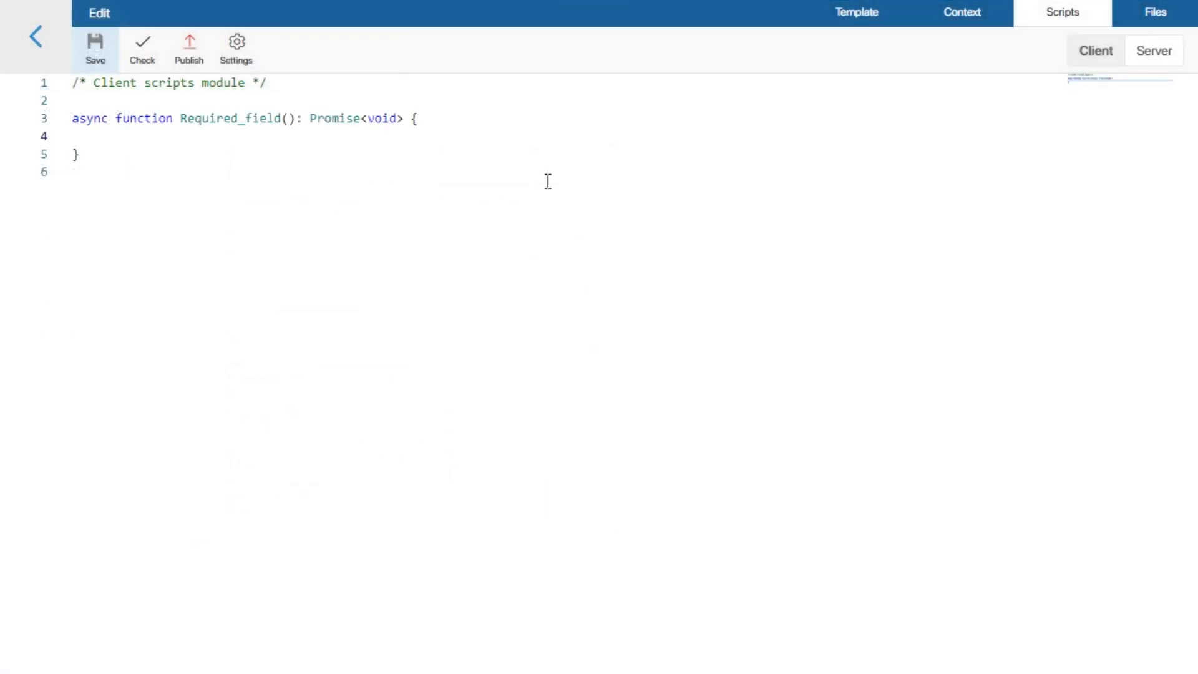
Write the Required_field function body as "Context.data.RequiredFieldParameter = ! Context.data.fill_out_report;"
type("Context.data.RequiredFieldParameter = ! Context.data.fill_out_report;")
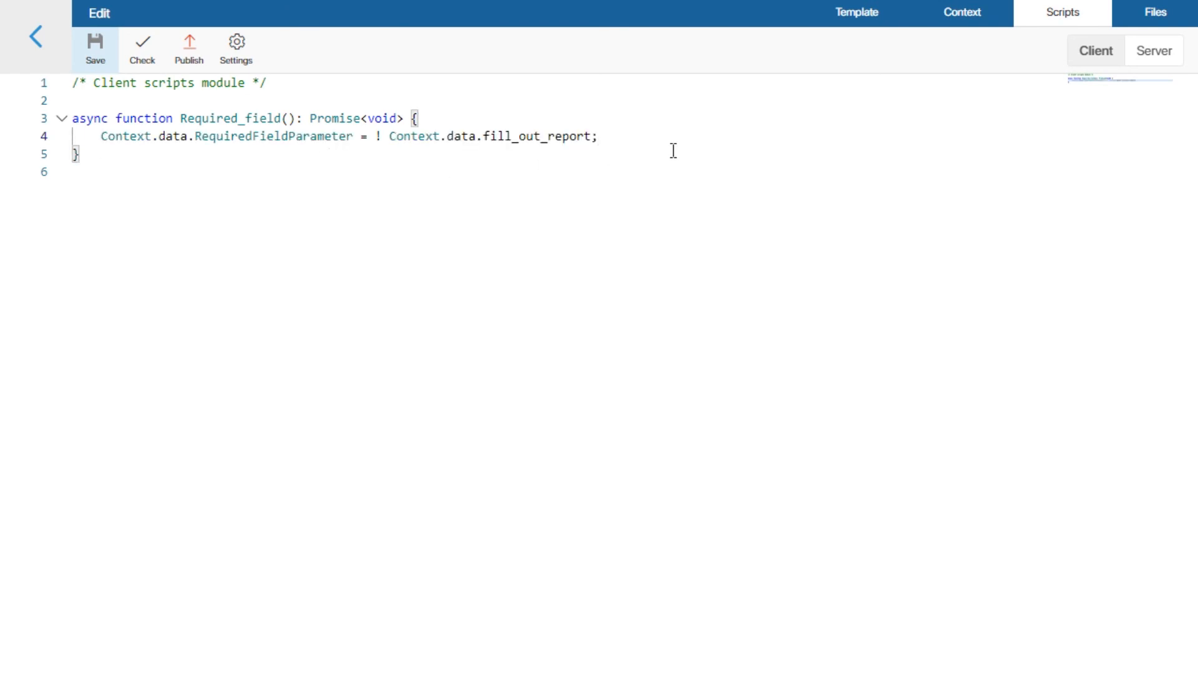
Bind the Required field setting of the Business trip report field in the template to App Item -> Required field parameter and publish the form
left_click(866, 18)
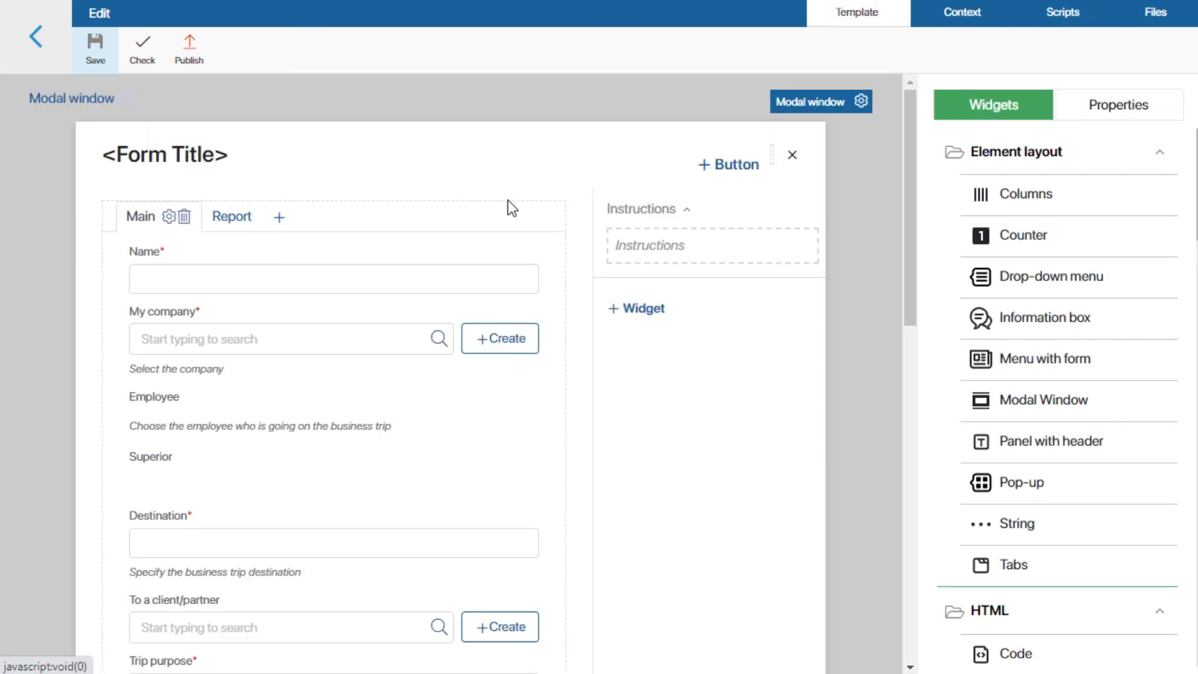
left_click(230, 219)
left_click(357, 322)
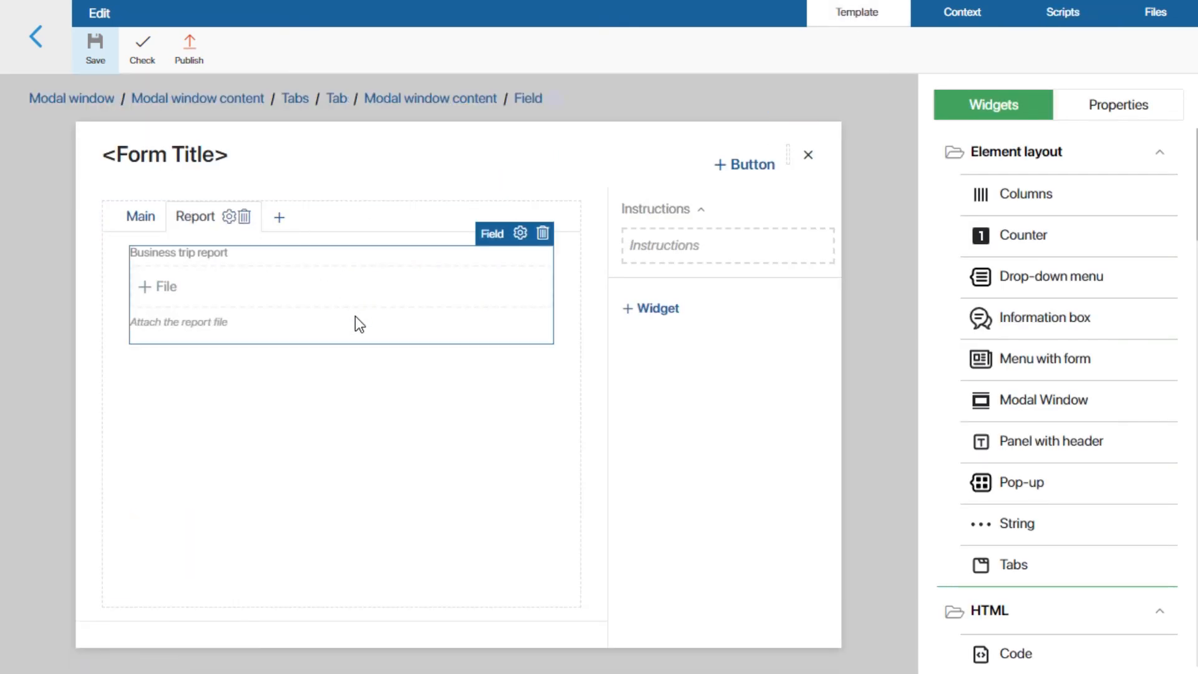
left_click(520, 233)
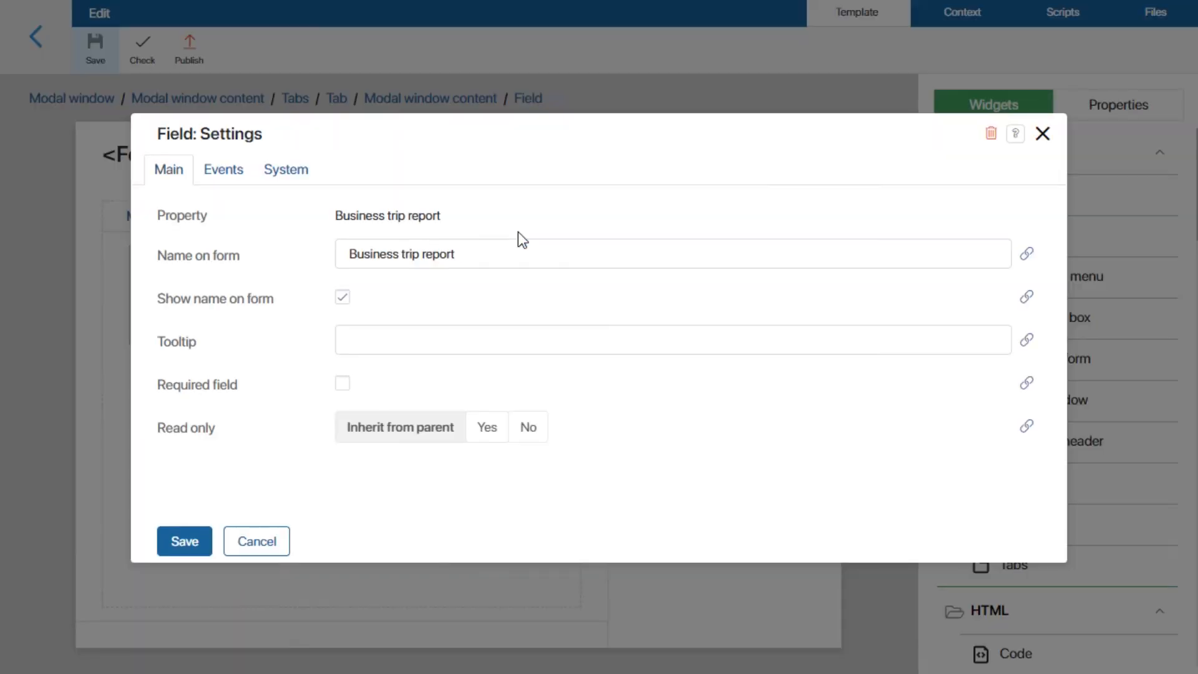
left_click(1028, 384)
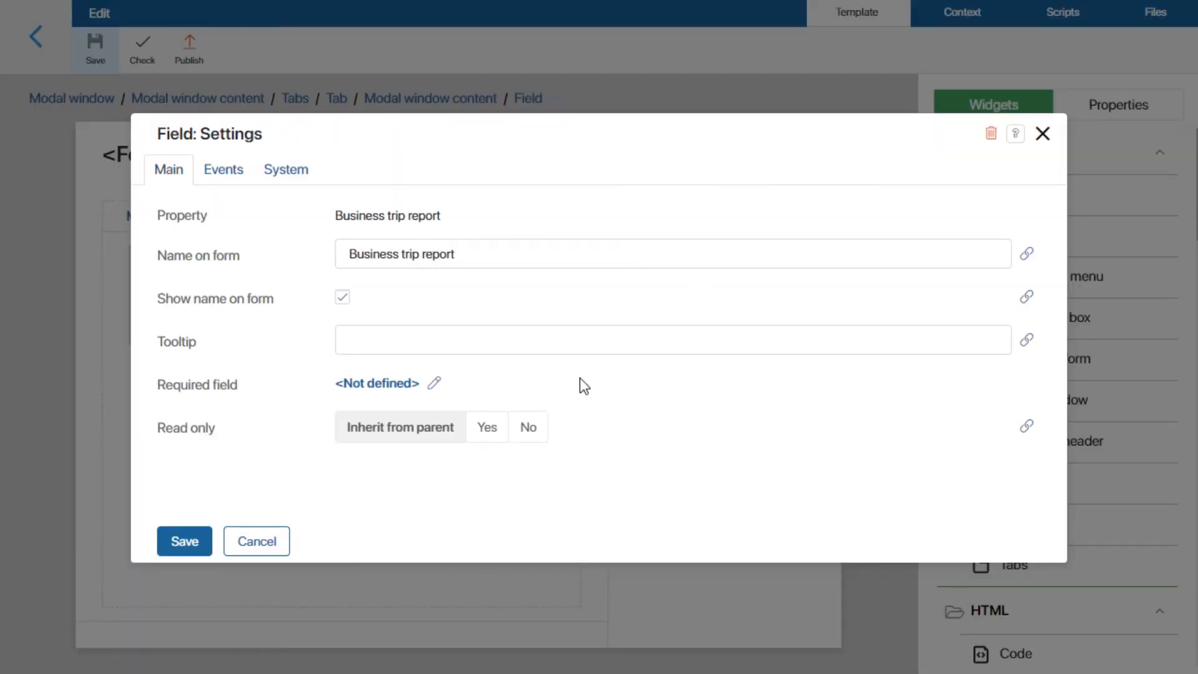
left_click(374, 383)
left_click(244, 331)
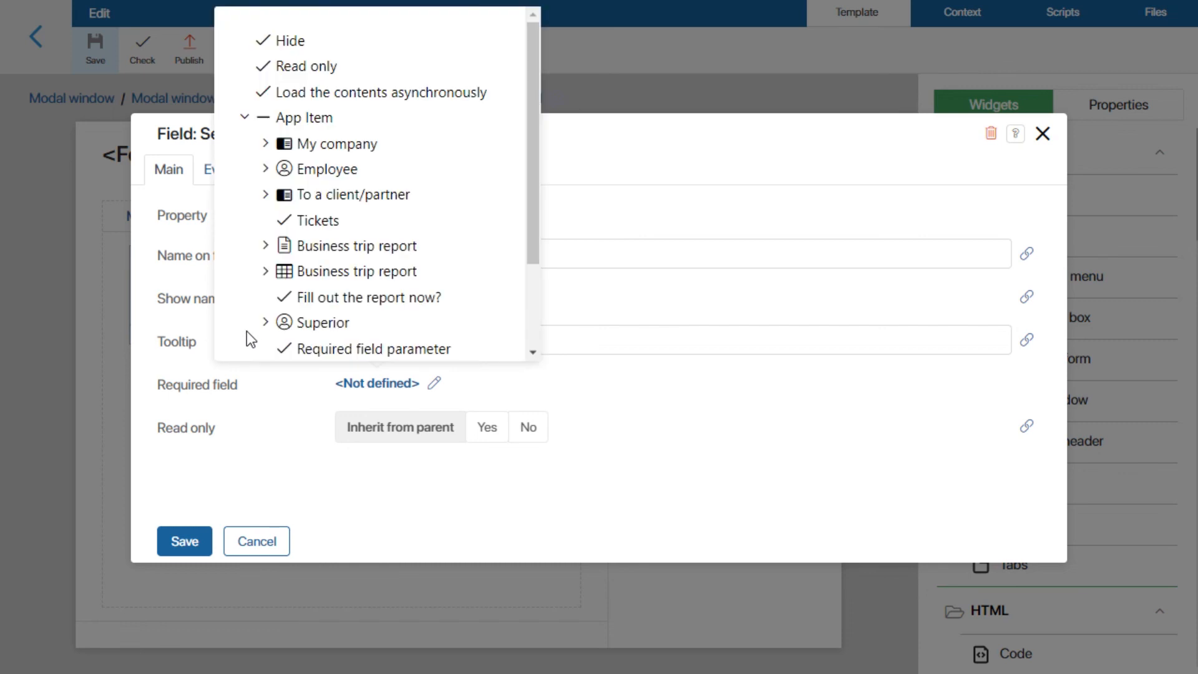
scroll(356, 232, "down", 2)
left_click(370, 256)
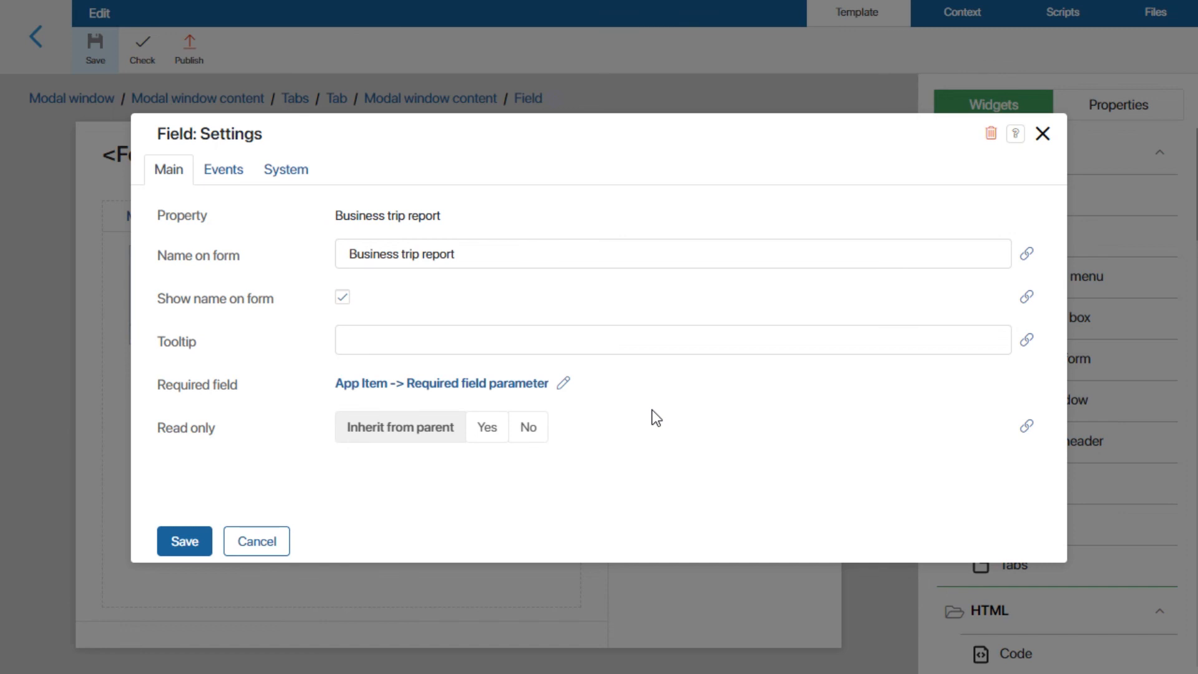
left_click(189, 541)
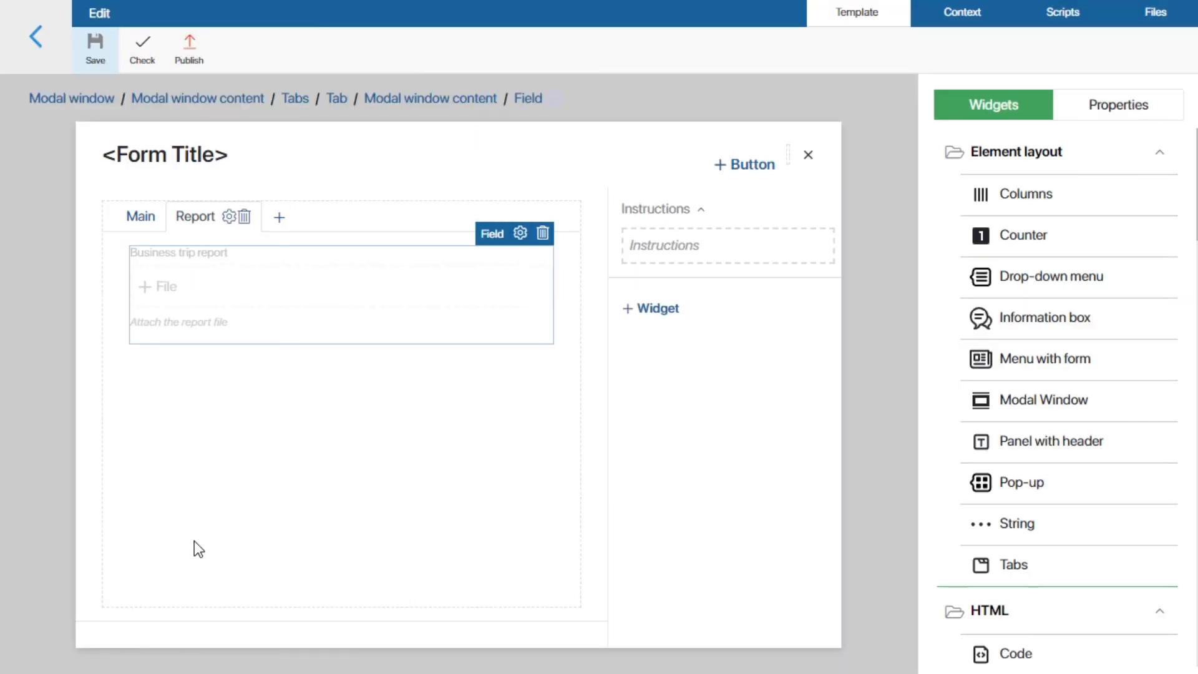
left_click(185, 51)
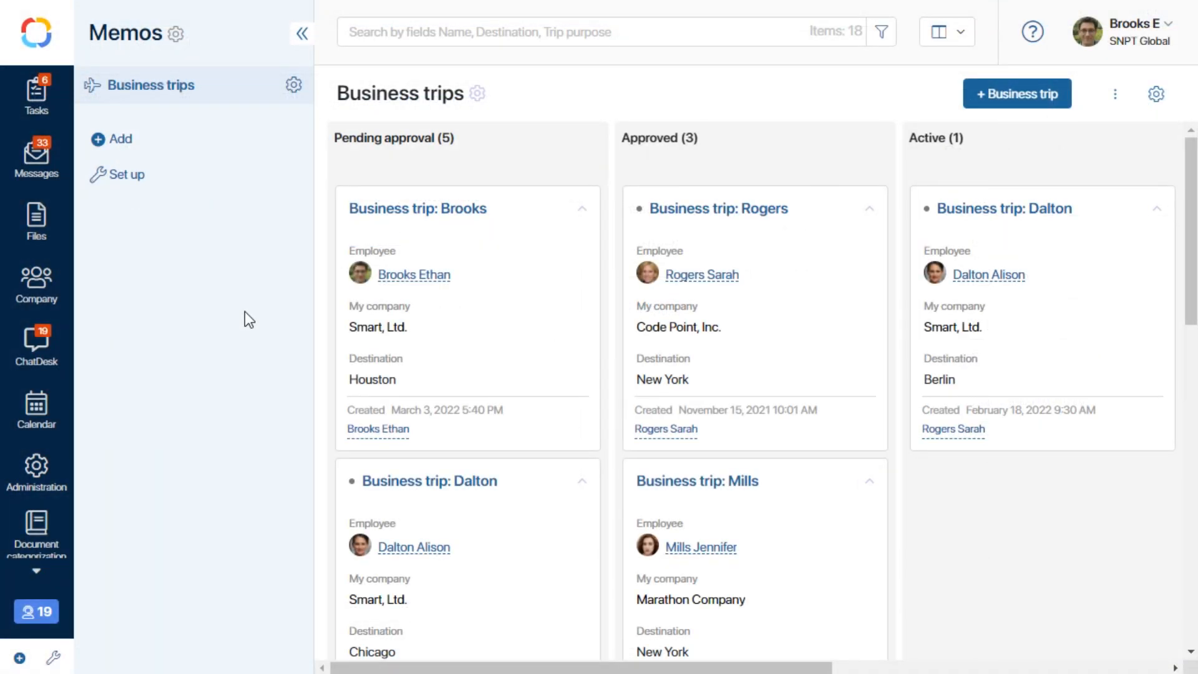
Test the Edit form on the Houston business trip by setting "Fill out the report now?" to Yes and viewing the Report tab
left_click(441, 212)
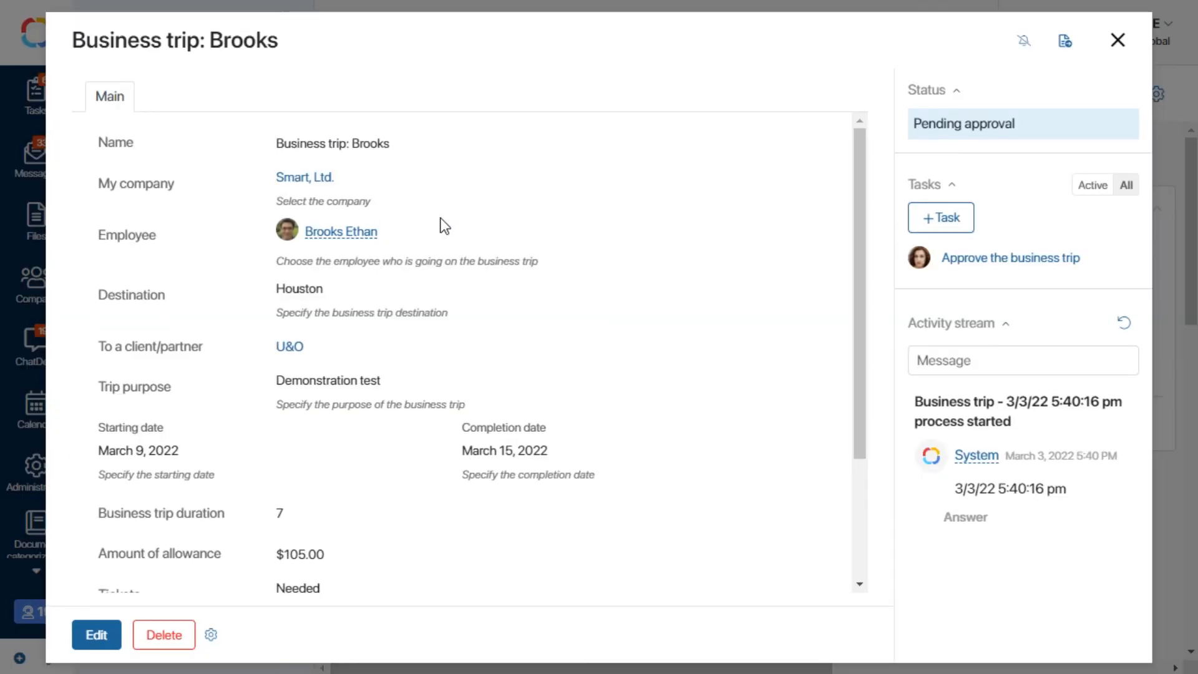
left_click(103, 632)
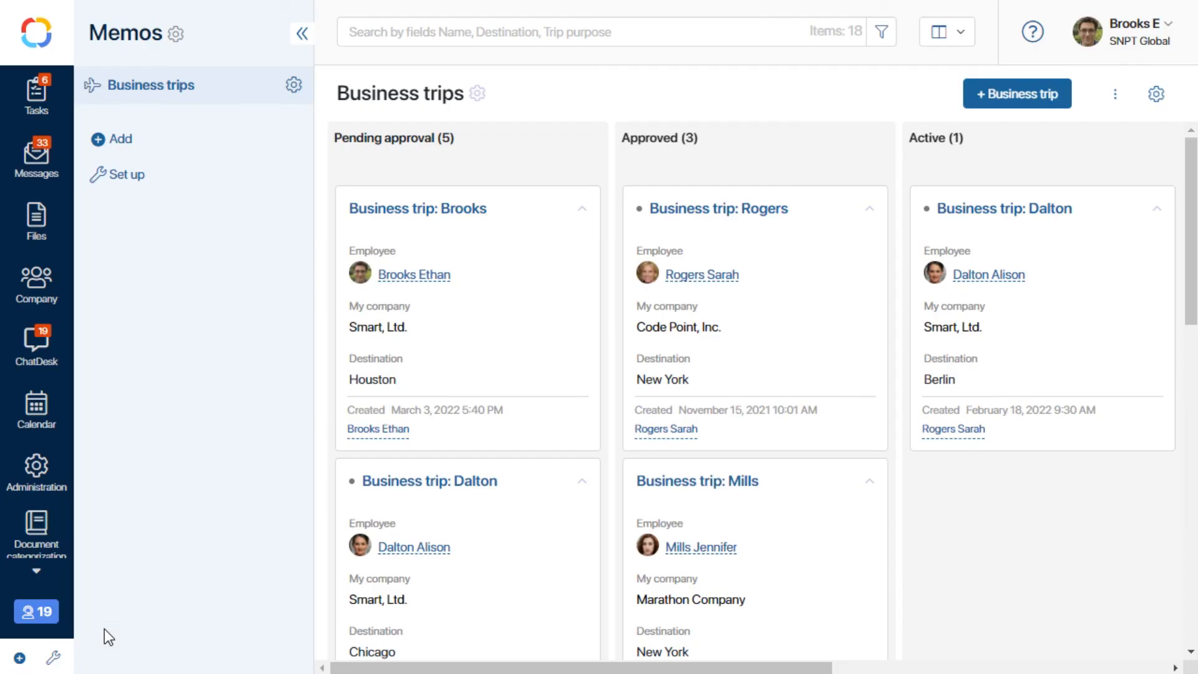
scroll(231, 375, "down", 7)
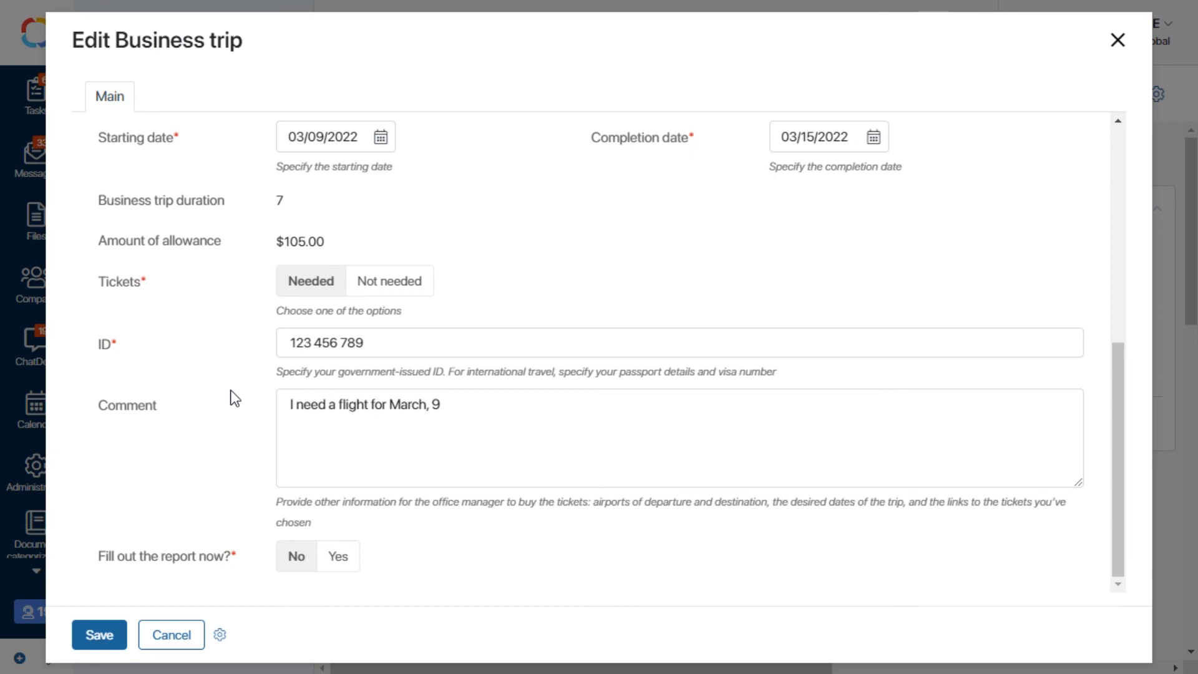
left_click(332, 561)
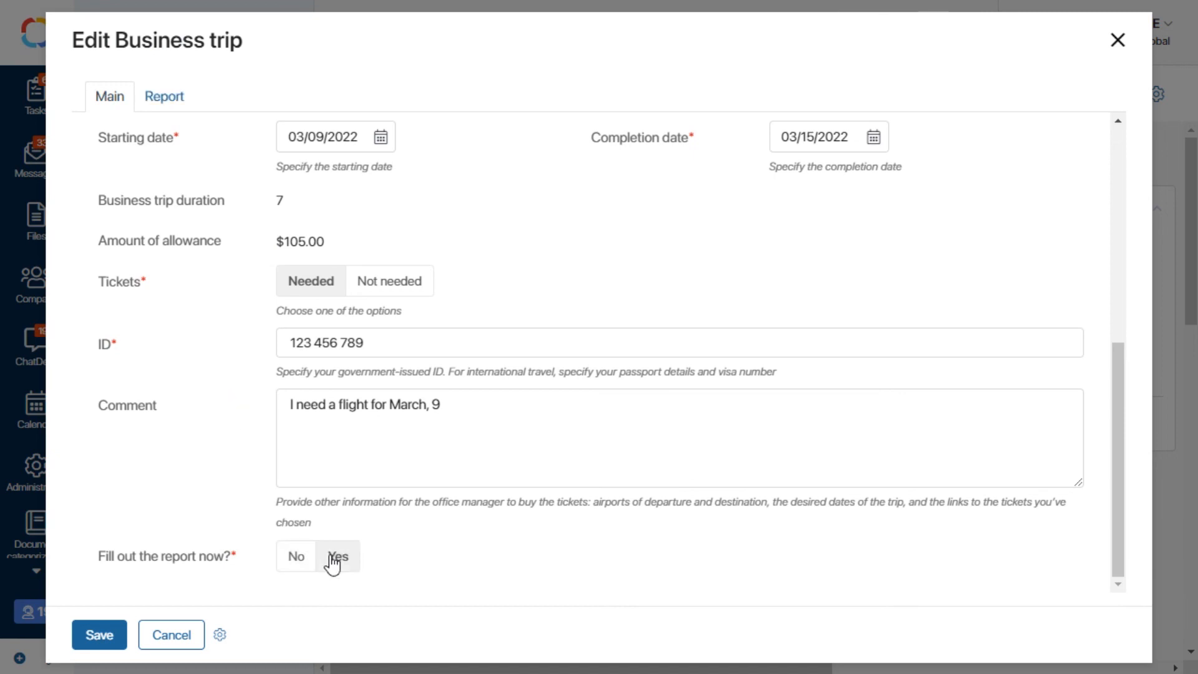
left_click(164, 101)
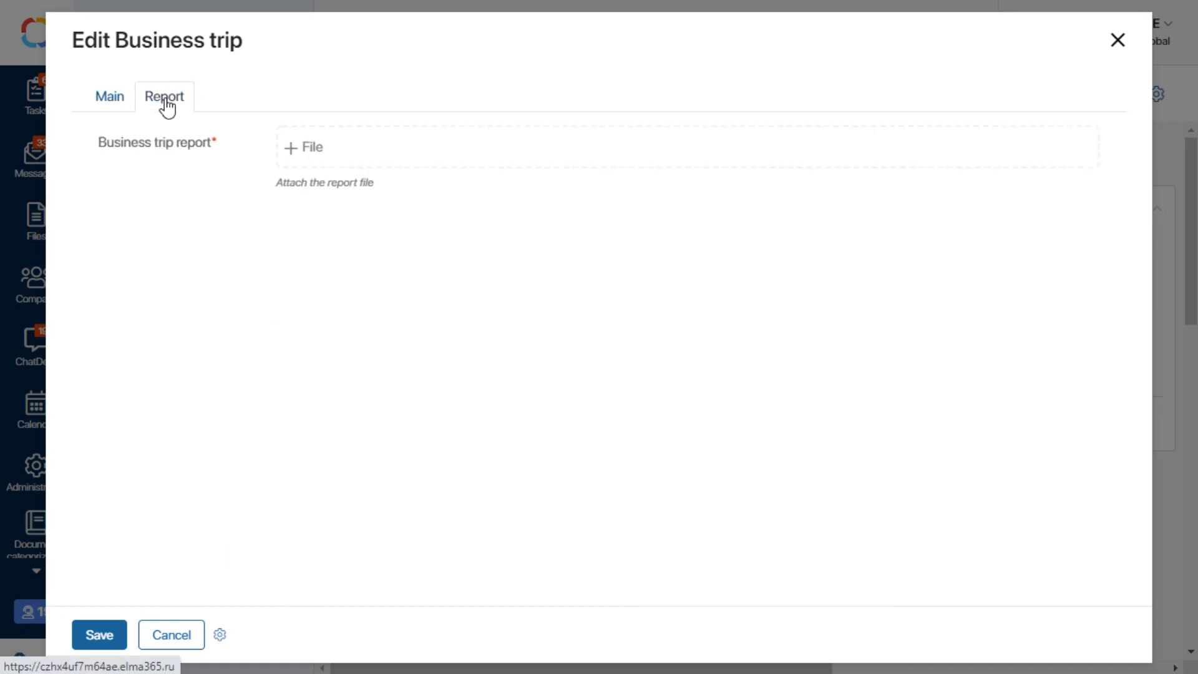